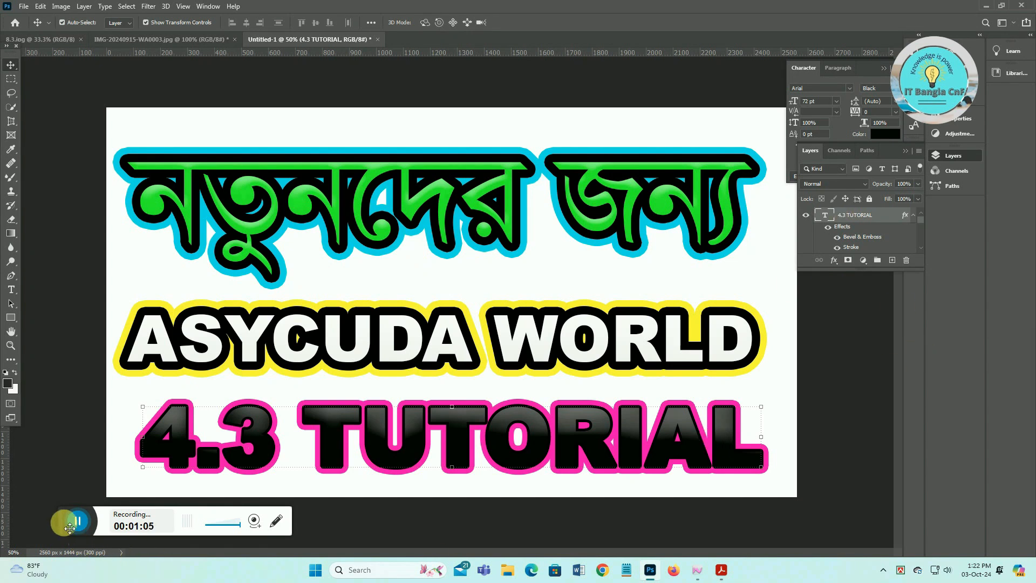
# - Move the ASYCUDA WORLD 4.3 tutorial artwork in Photoshop aside to uncover the desktop
pyautogui.moveTo(70, 527); pyautogui.dragTo(43, 580)
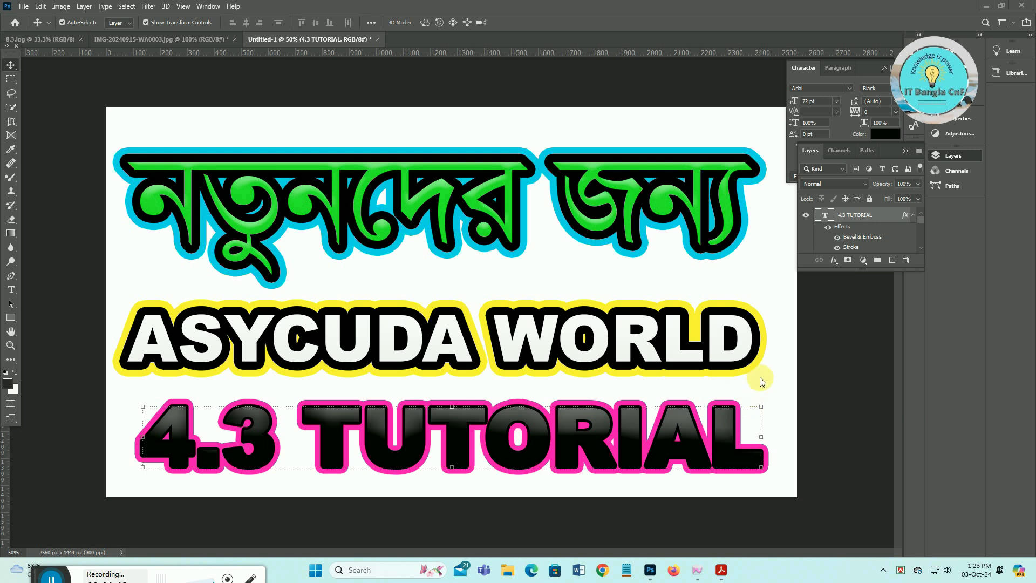
# - Return to ASYCUDA World, discard a trial Detailed Declaration form, and reopen the Document library
pyautogui.click(985, 6)
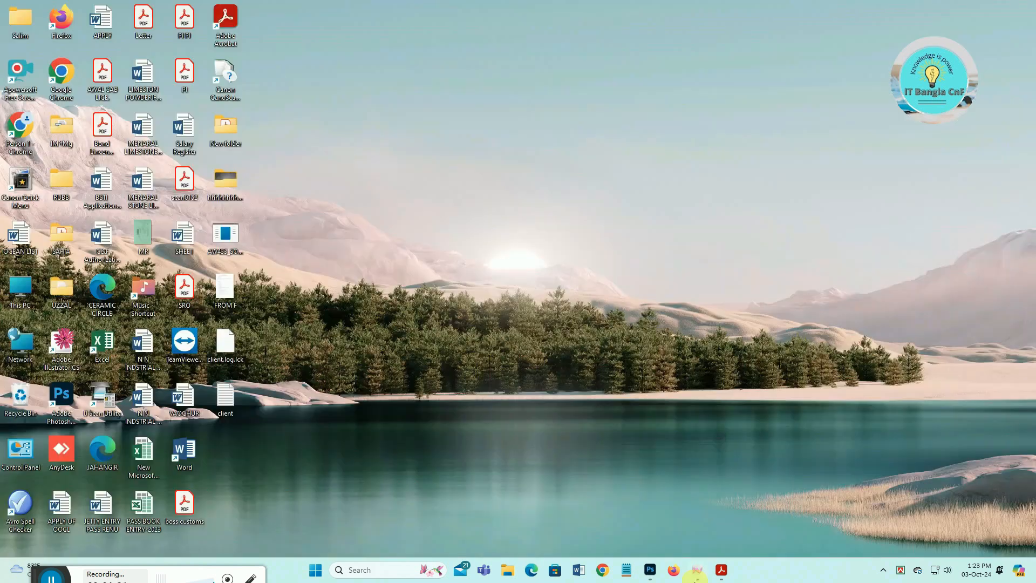
pyautogui.click(697, 575)
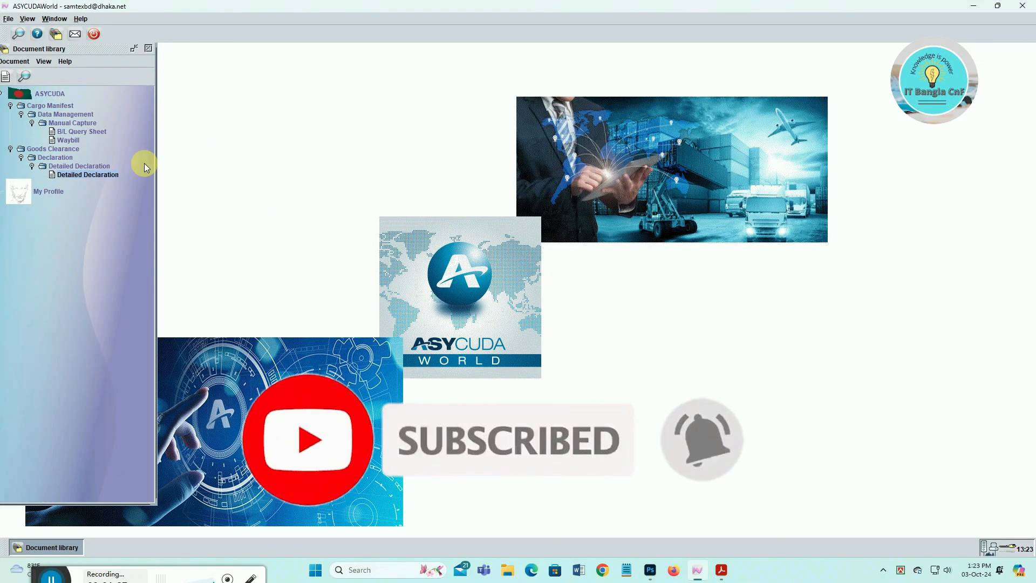
pyautogui.rightClick(86, 174)
pyautogui.click(112, 184)
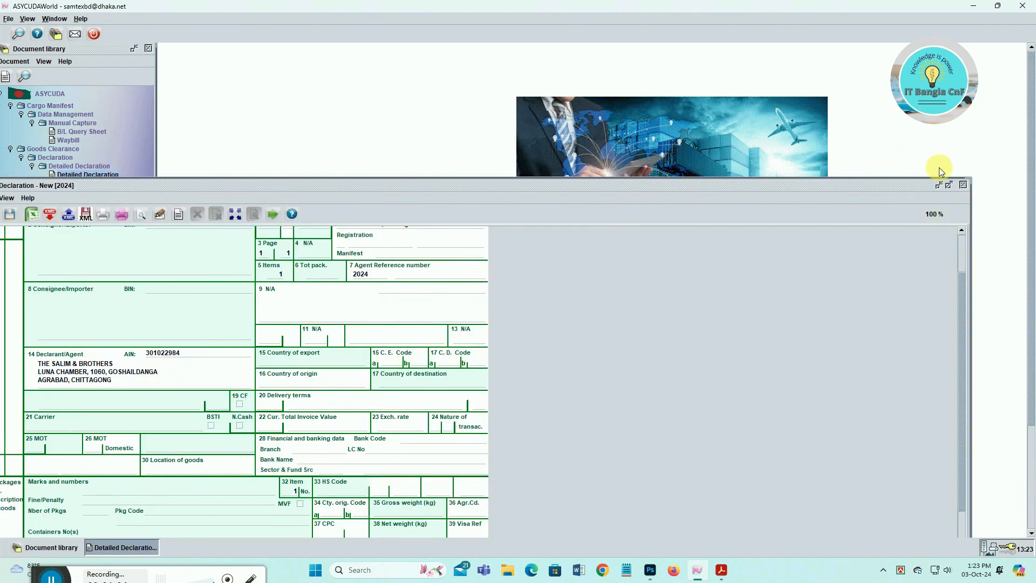
pyautogui.click(947, 187)
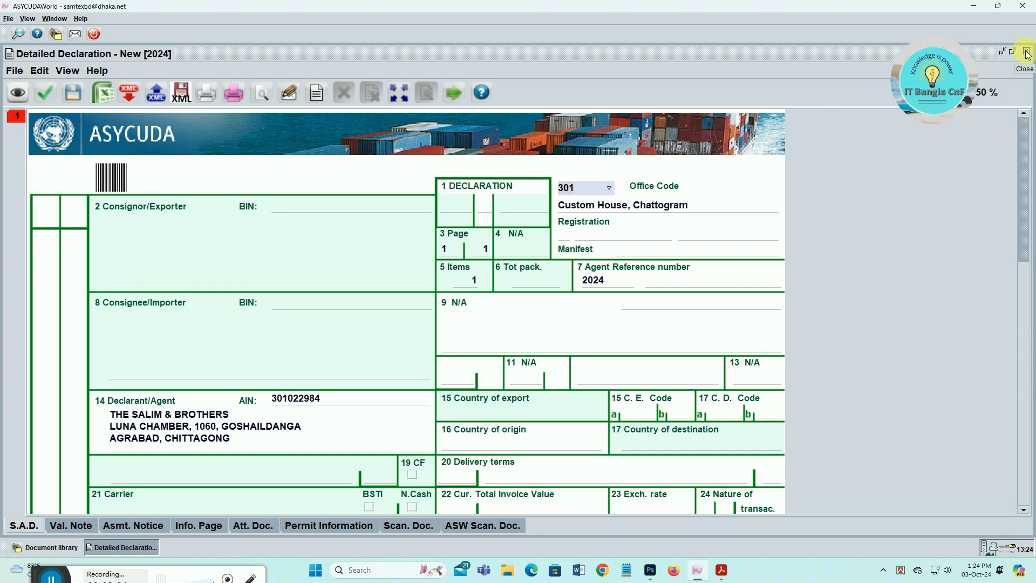
pyautogui.click(1026, 53)
pyautogui.click(505, 308)
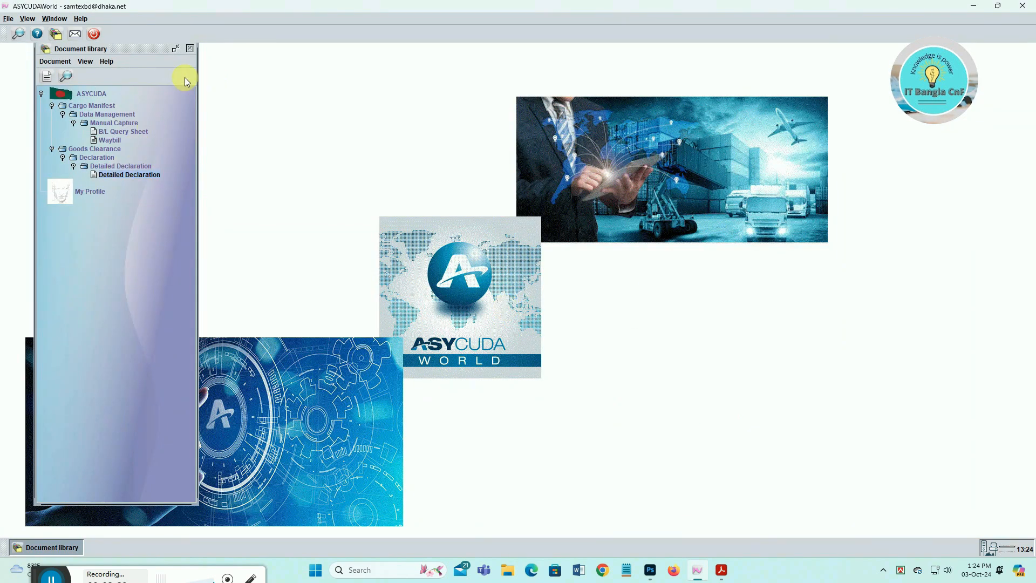
pyautogui.click(190, 49)
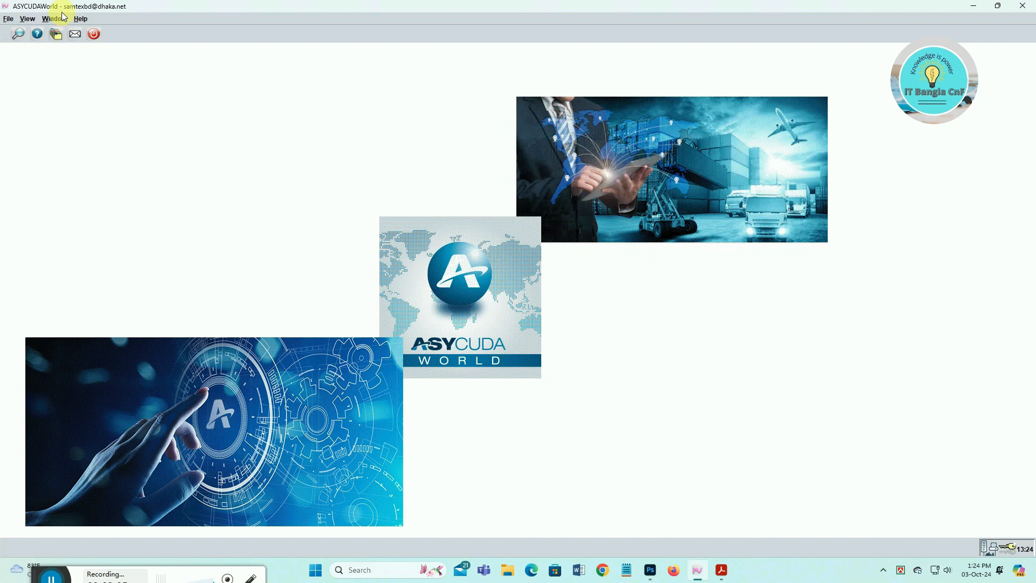
pyautogui.click(57, 36)
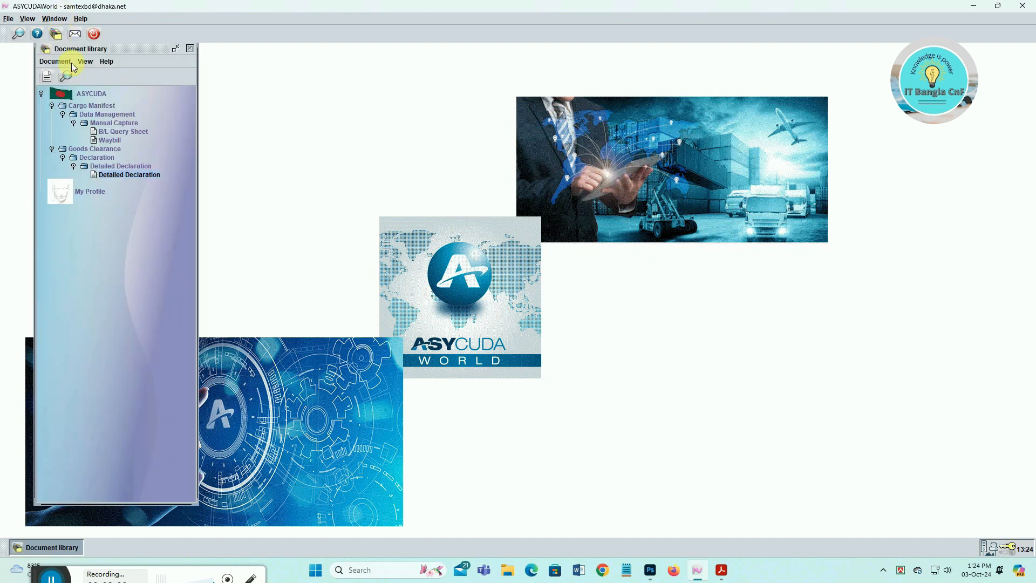
# - Create a new Detailed Declaration from the Document library, maximised to fill the workspace
pyautogui.rightClick(140, 173)
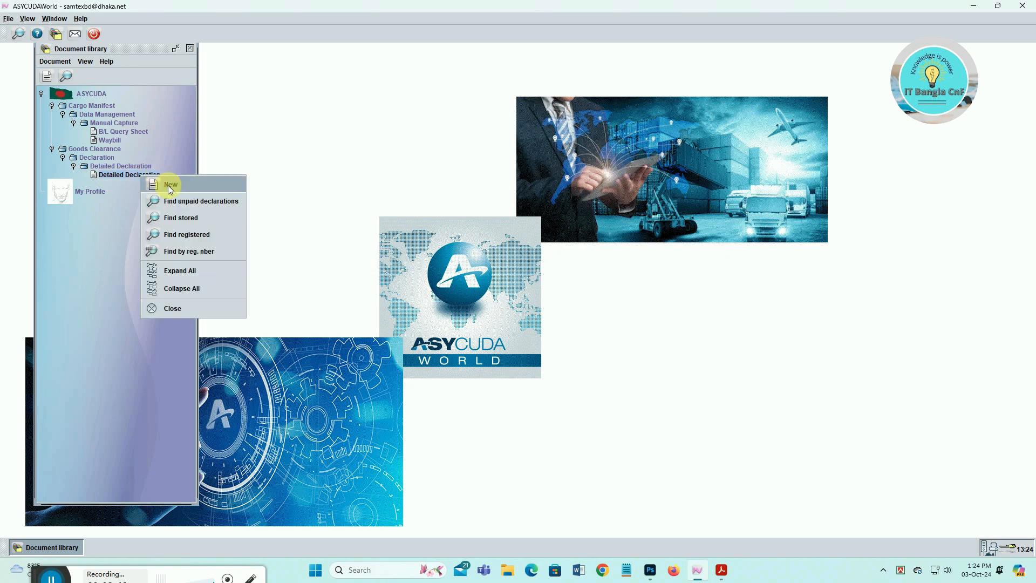
pyautogui.click(169, 187)
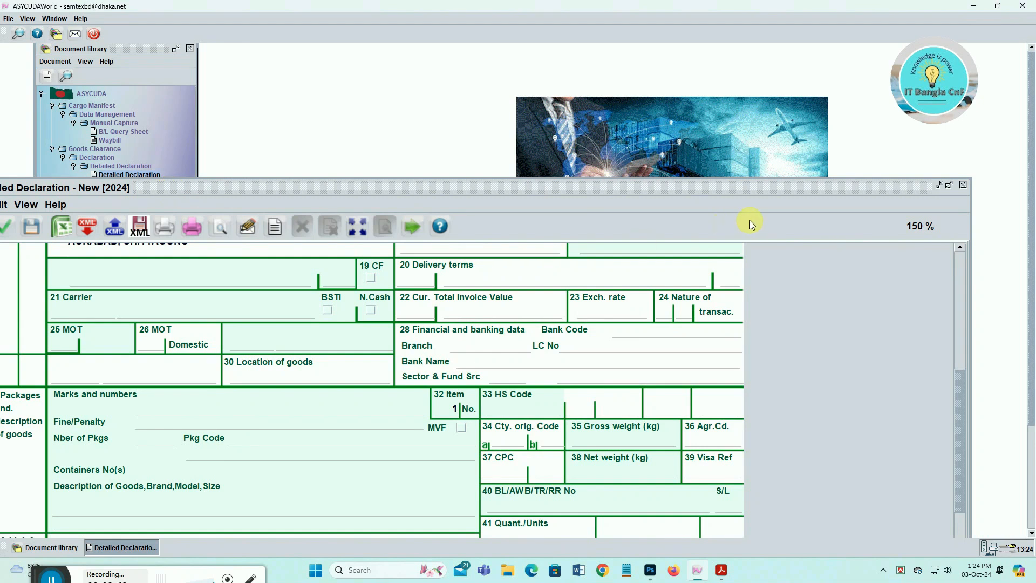
pyautogui.click(948, 185)
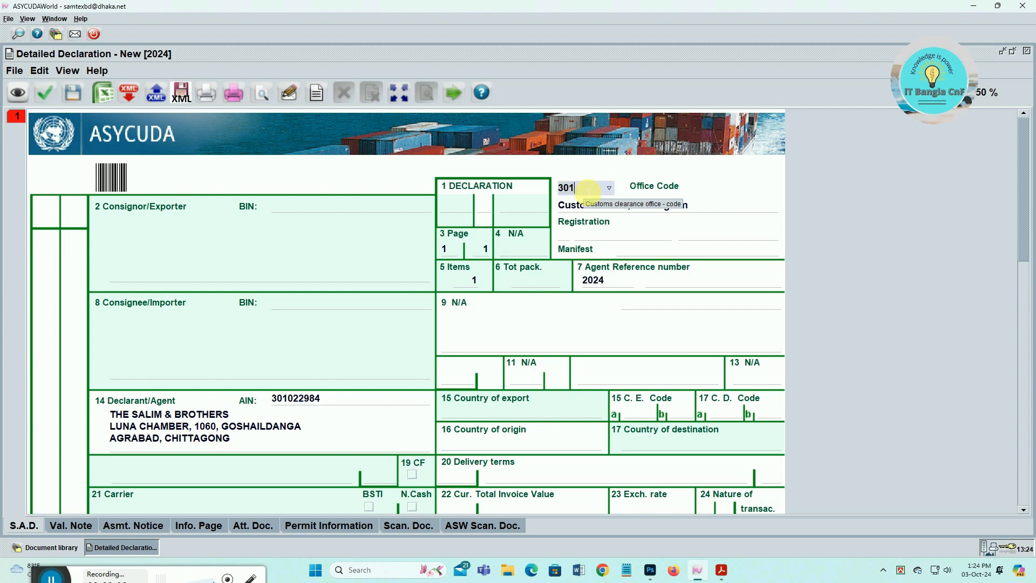
pyautogui.click(609, 188)
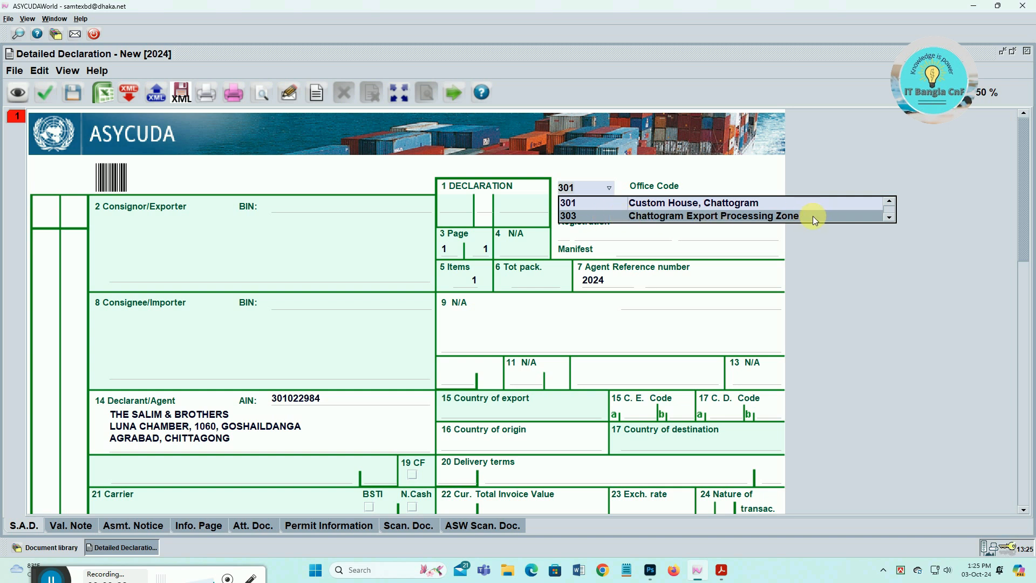
# - Set office code 301 (Custom House, Chattogram) and declaration type IM 4 in box 1
pyautogui.click(644, 203)
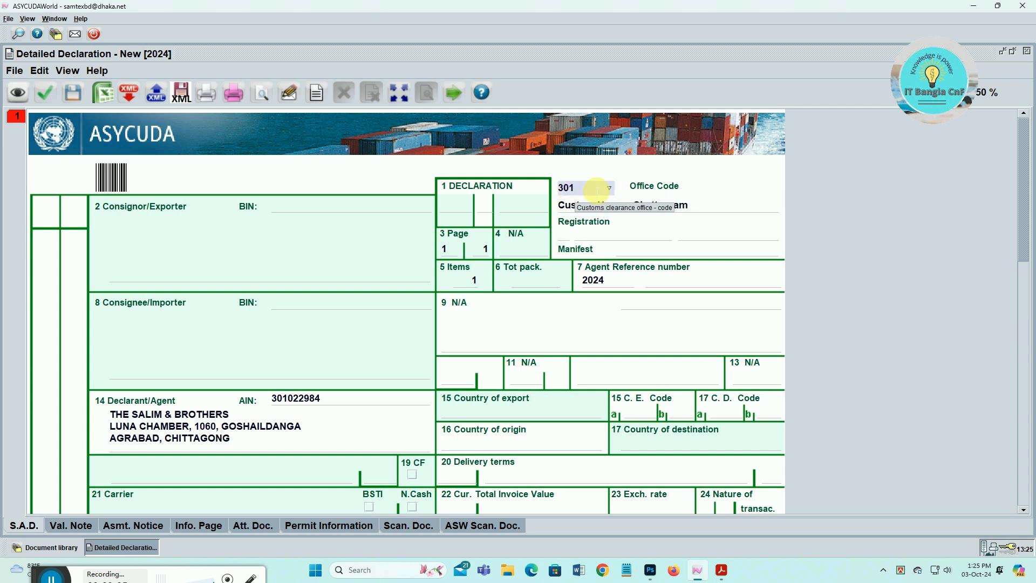
pyautogui.press('Tab')
pyautogui.write('IM')
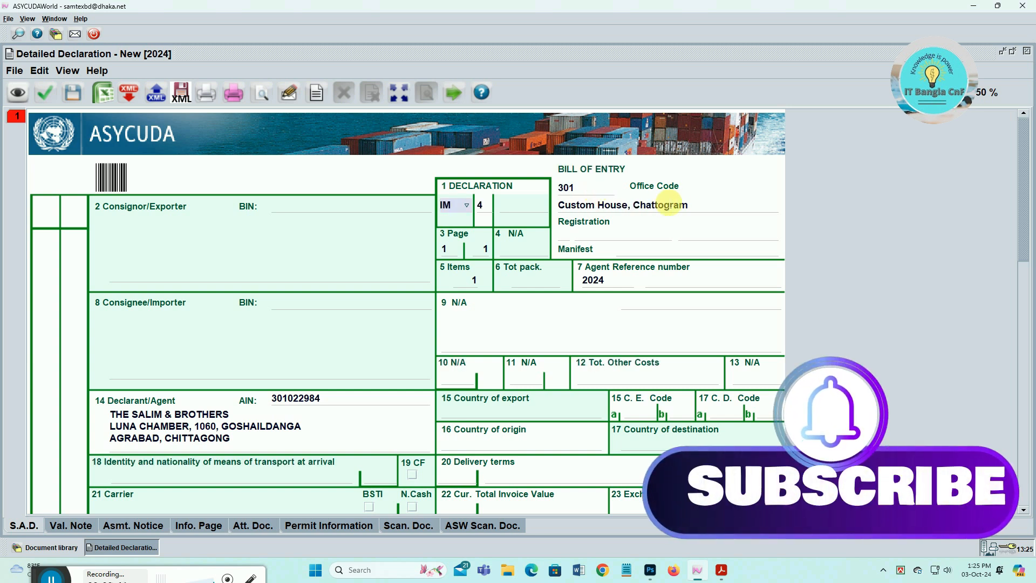
pyautogui.press('Tab')
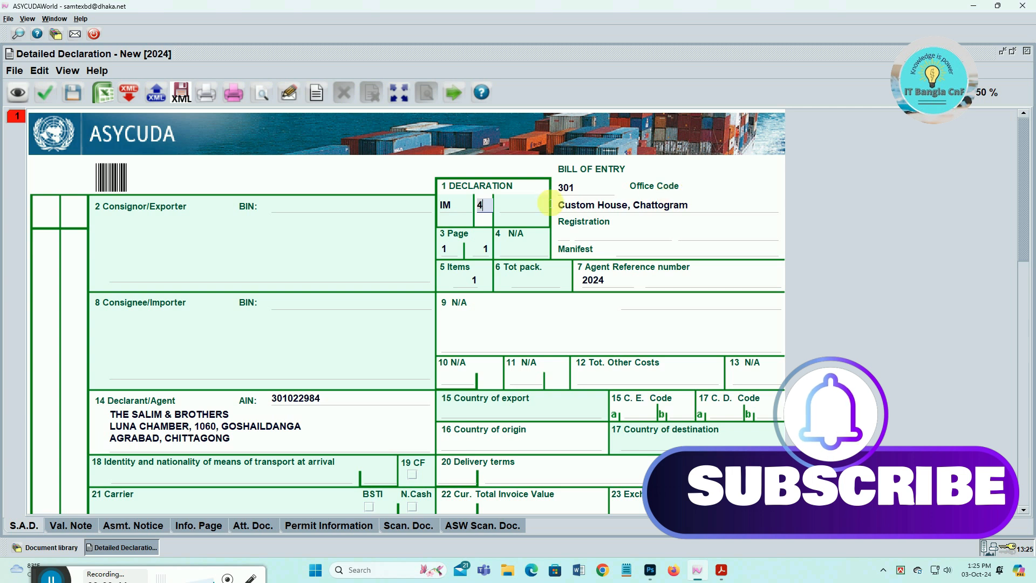
pyautogui.write('7')
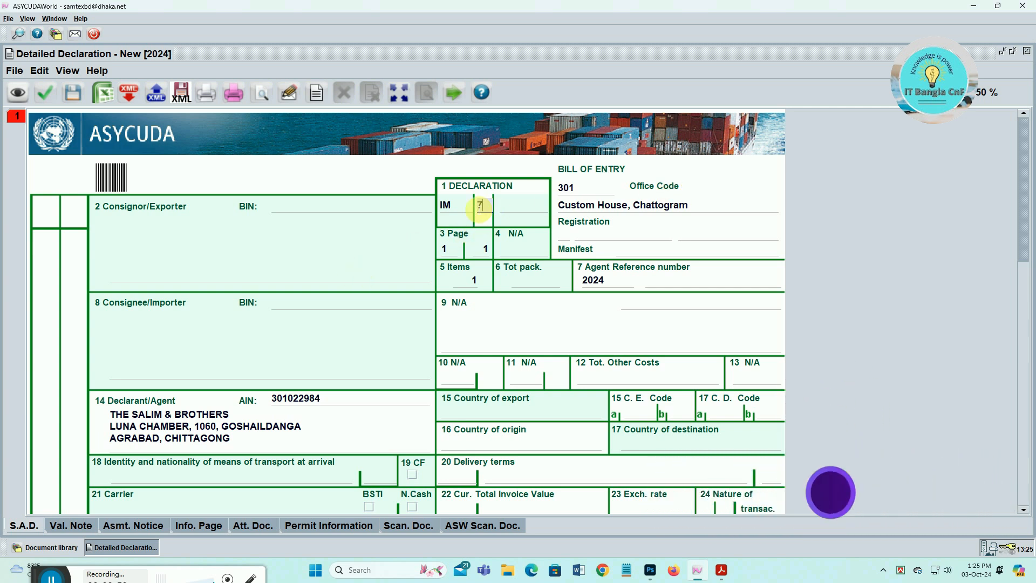
pyautogui.press('BackSpace')
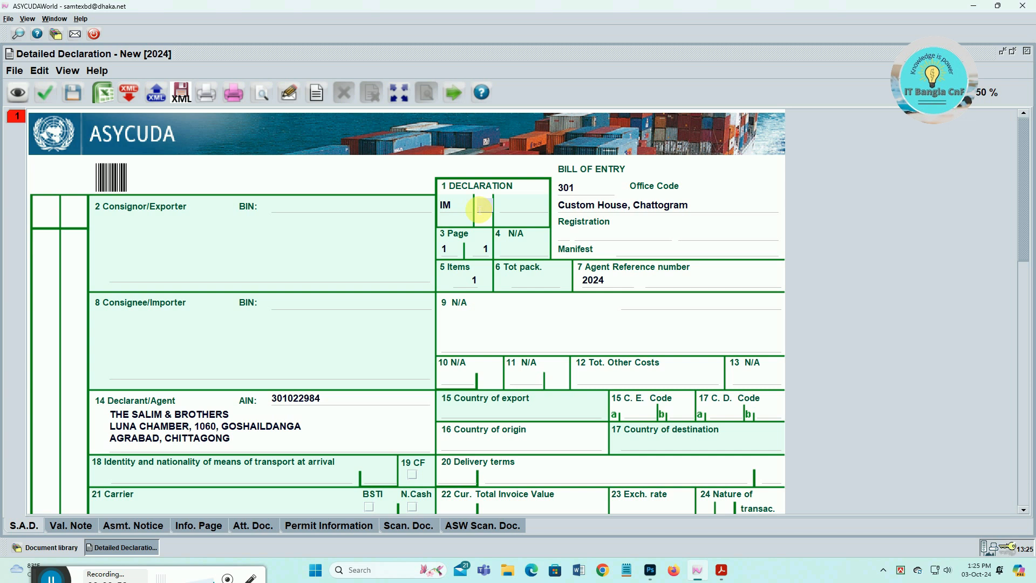
pyautogui.write('4')
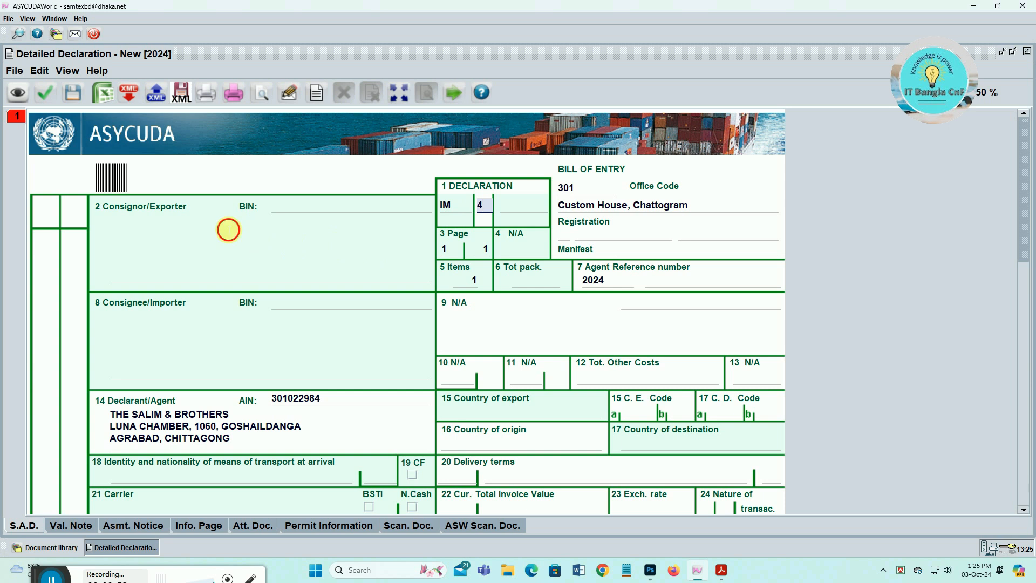
pyautogui.click(228, 230)
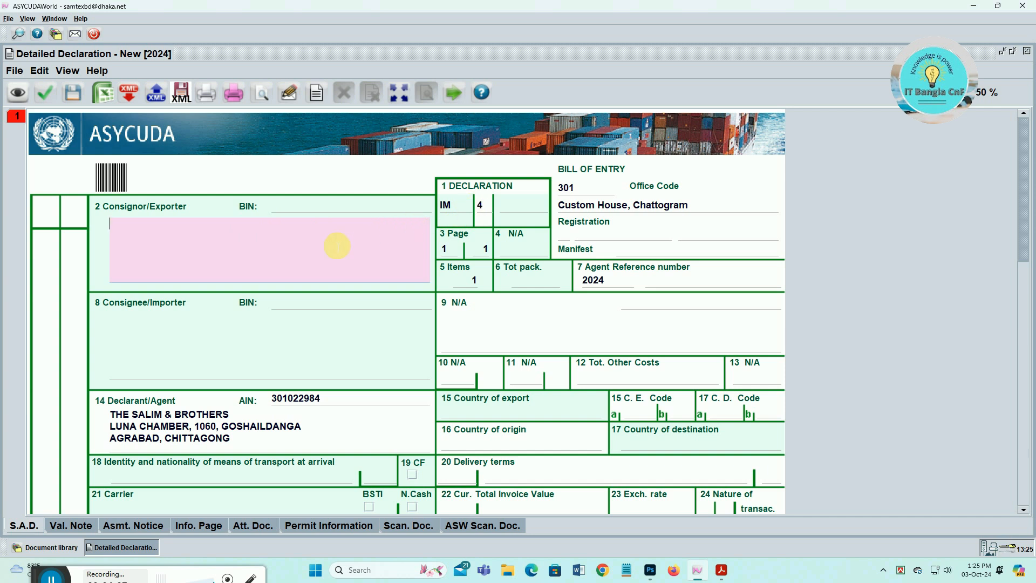
# - Put L in the Consignor box, enter the consignee's BIN, and start the manifest reference with 2024
pyautogui.scroll(-1, 157, 212)
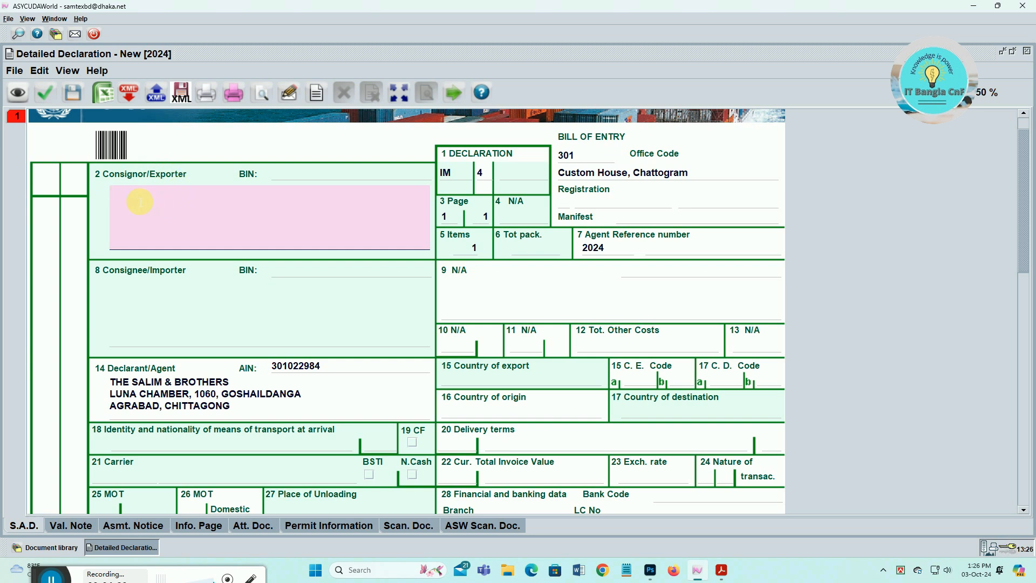
pyautogui.write('L')
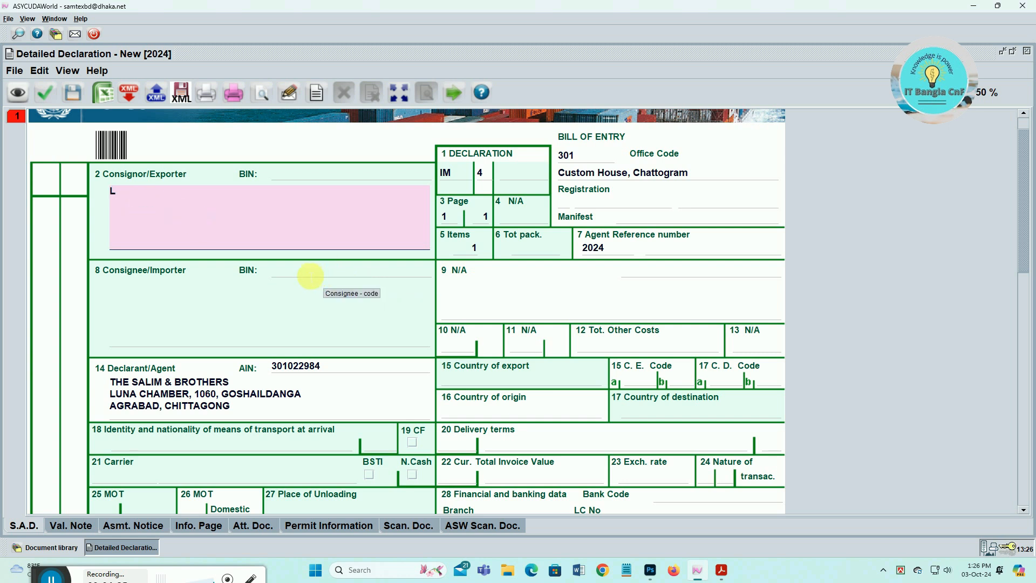
pyautogui.click(300, 272)
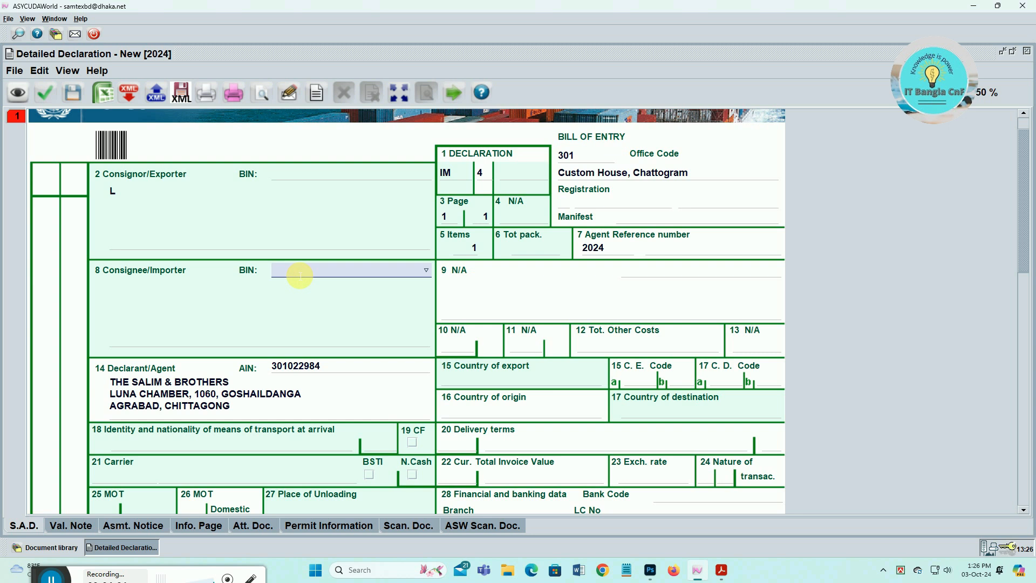
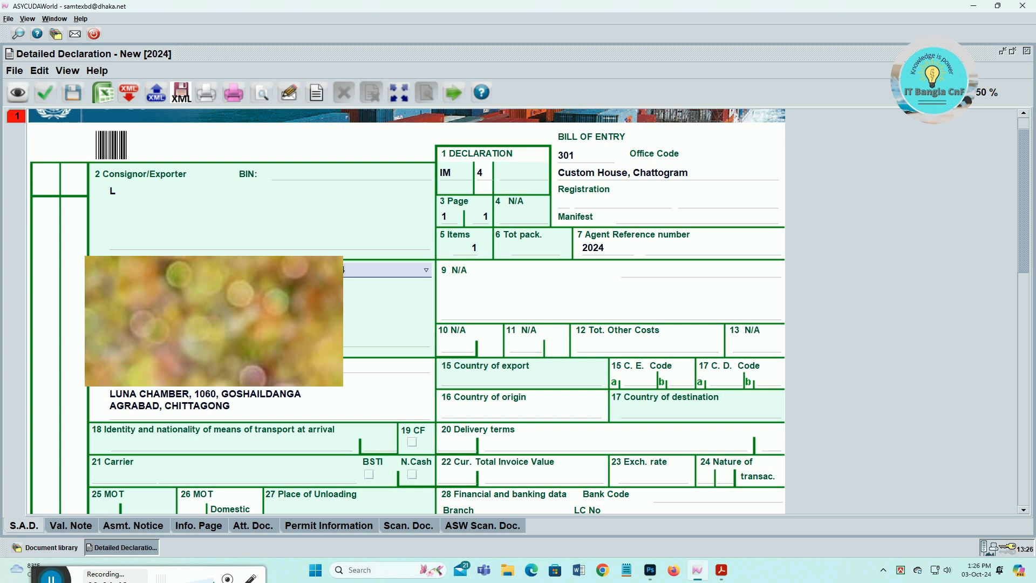
pyautogui.press('Tab')
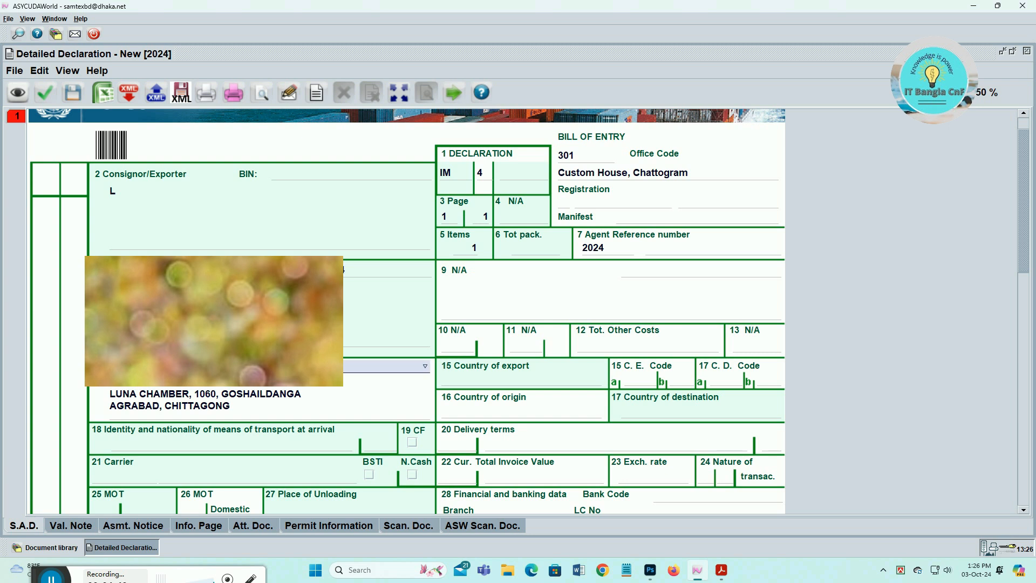
pyautogui.press('Tab')
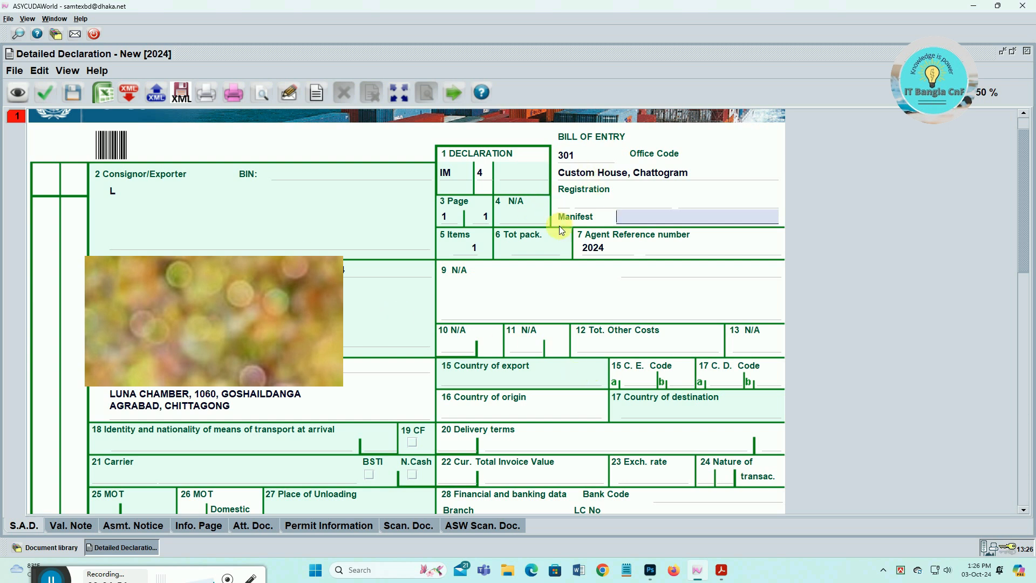
pyautogui.write('2024')
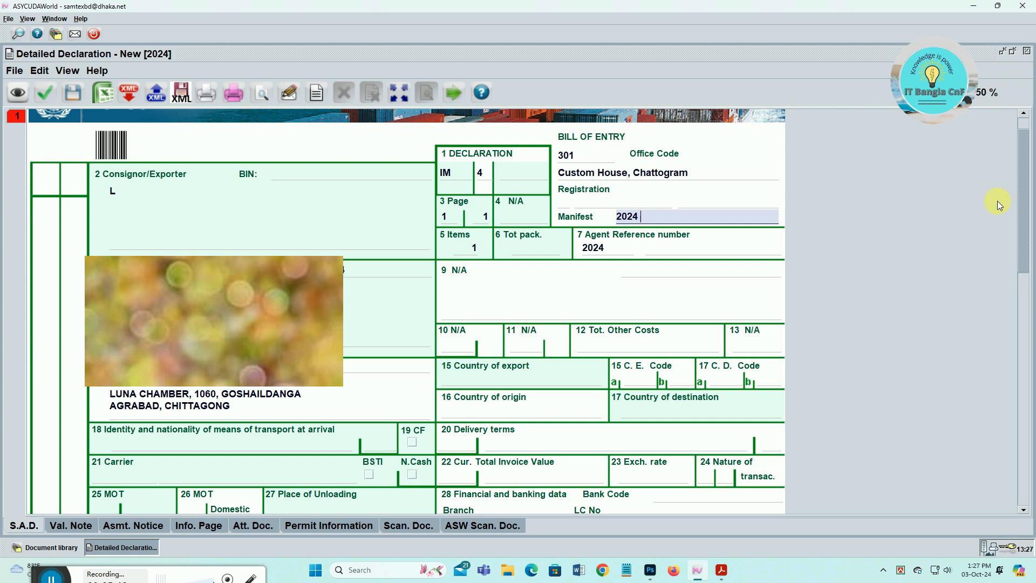
# - Complete manifest reference 2024 3622 and set the export country code to VN (Vietnam)
pyautogui.write('3622')
pyautogui.press('Tab')
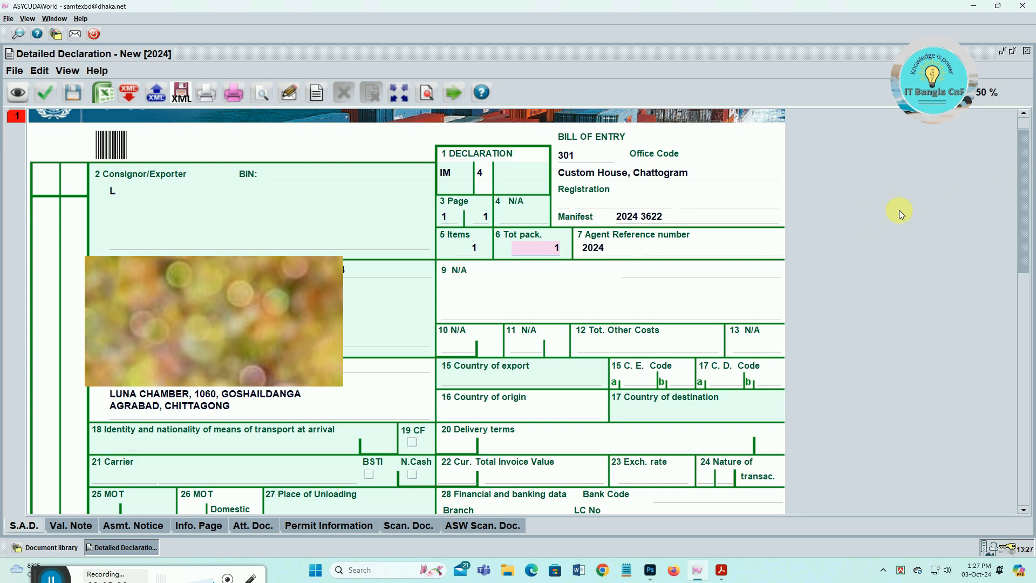
pyautogui.press('Tab')
pyautogui.press('Tab')
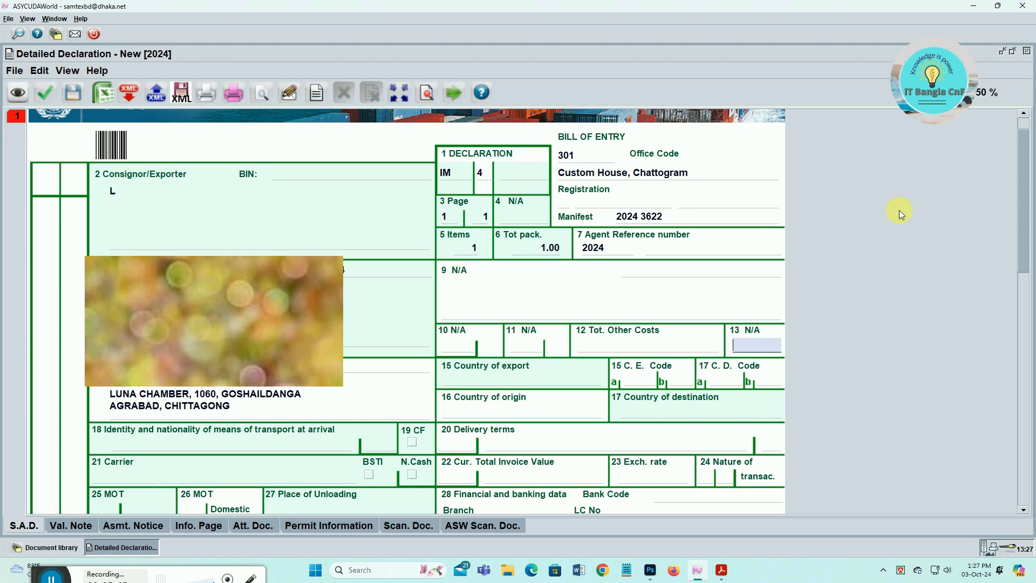
pyautogui.press('Tab')
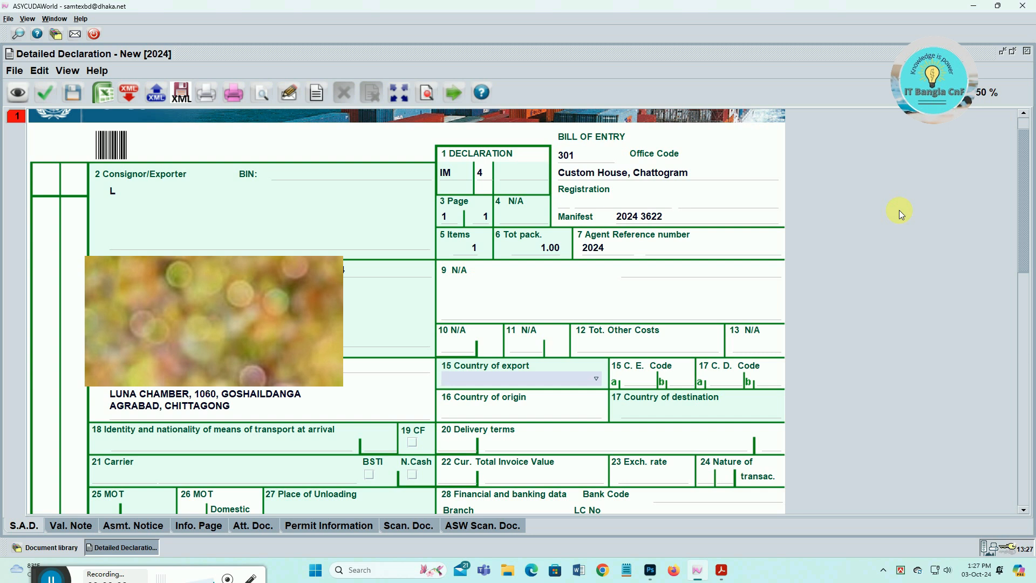
pyautogui.press('Tab')
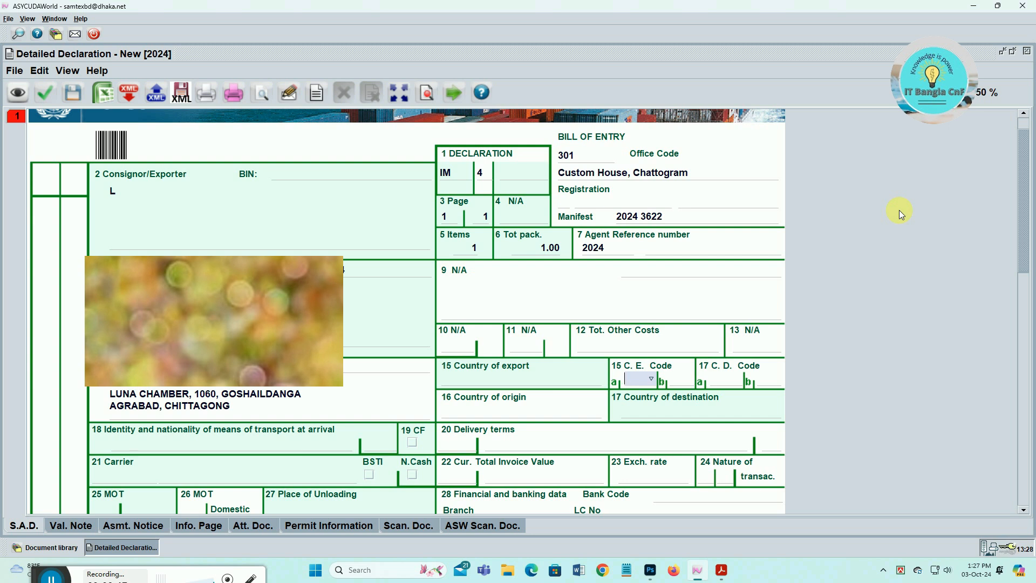
pyautogui.write('VA')
pyautogui.press('BackSpace')
pyautogui.write('N')
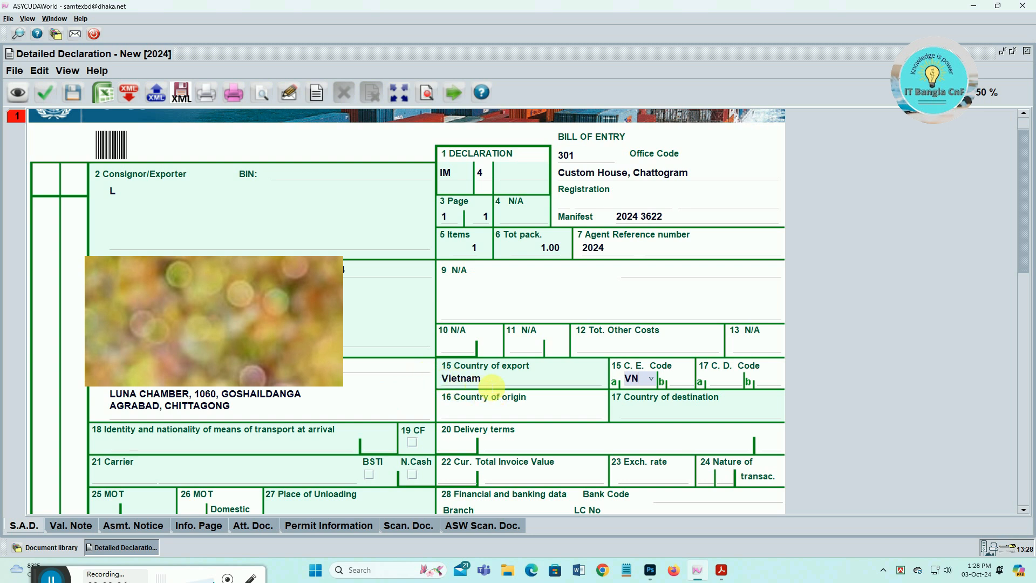
# - Enter bill of lading PM/4-2 in box 40 to load vessel M/V. PROMETHEUS and SEA GREEN SHIPPING LINES
pyautogui.press('Tab')
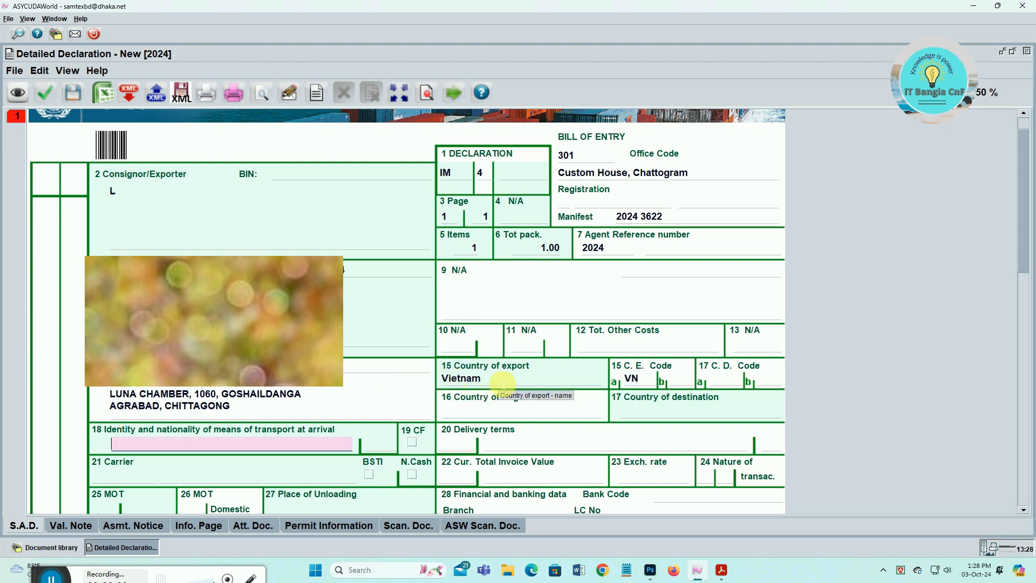
pyautogui.scroll(-3, 330, 407)
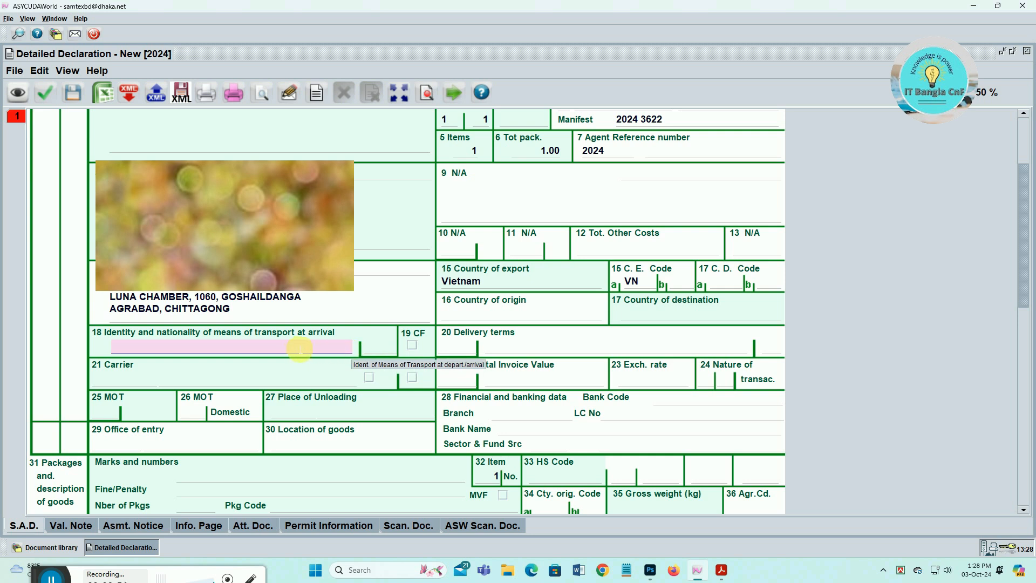
pyautogui.scroll(-3, 285, 351)
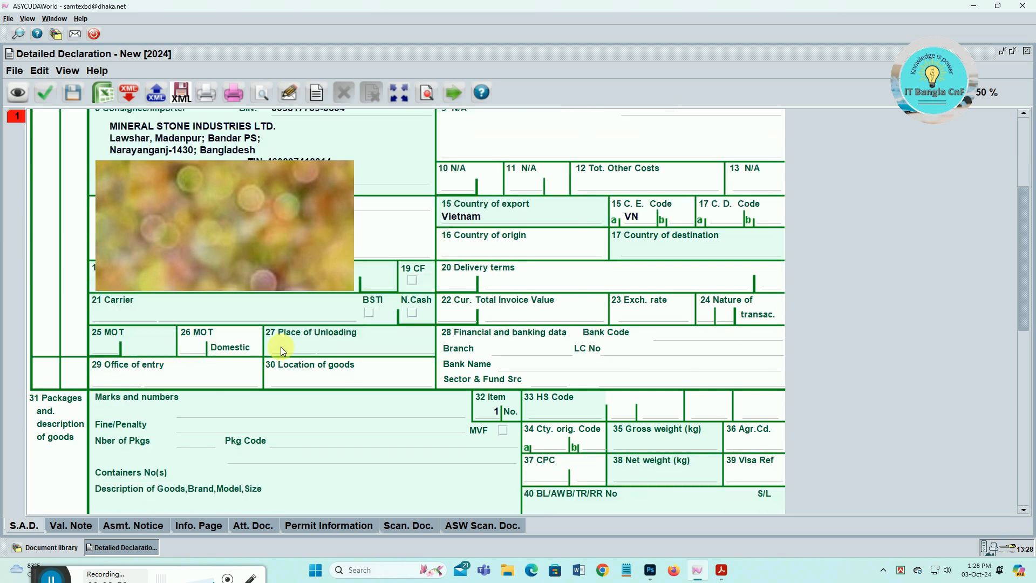
pyautogui.scroll(-4, 546, 399)
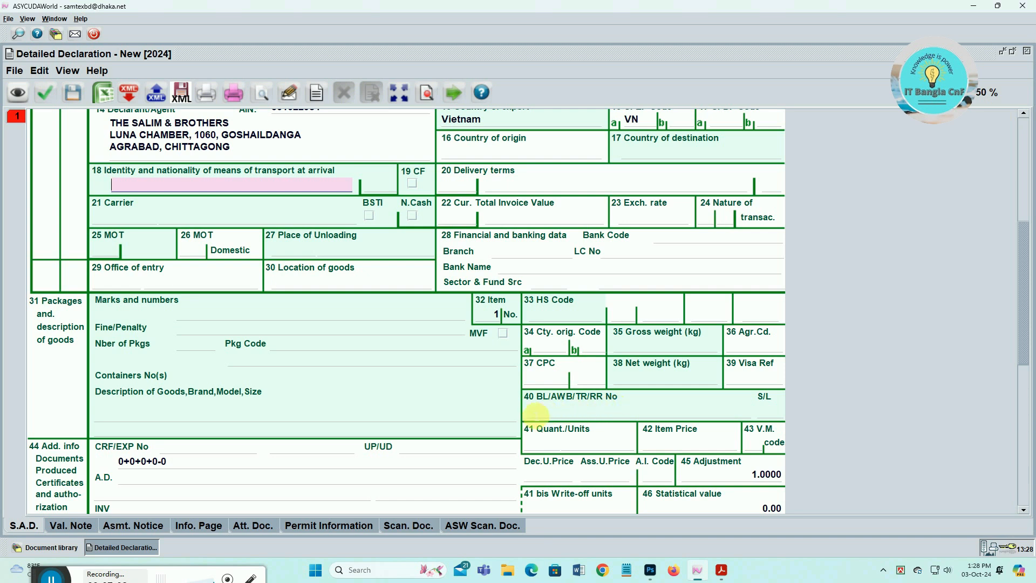
pyautogui.click(543, 413)
pyautogui.write('PM/4-2')
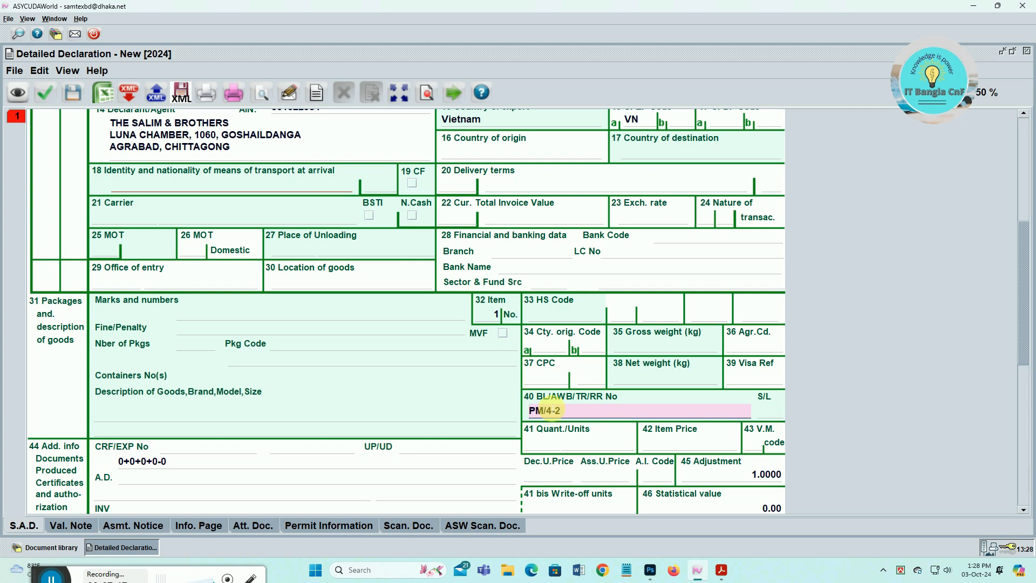
pyautogui.press('Tab')
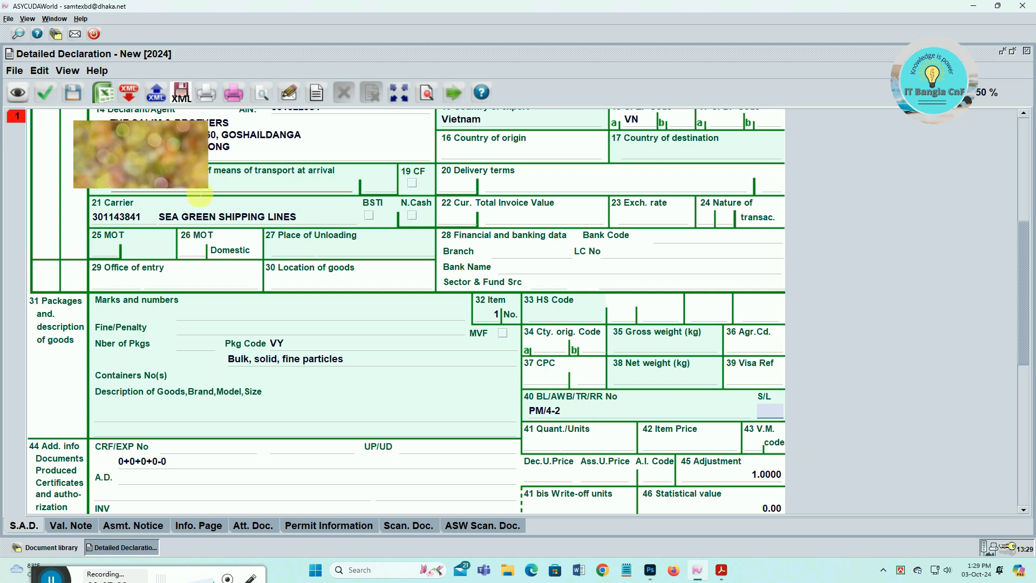
pyautogui.scroll(1, 232, 192)
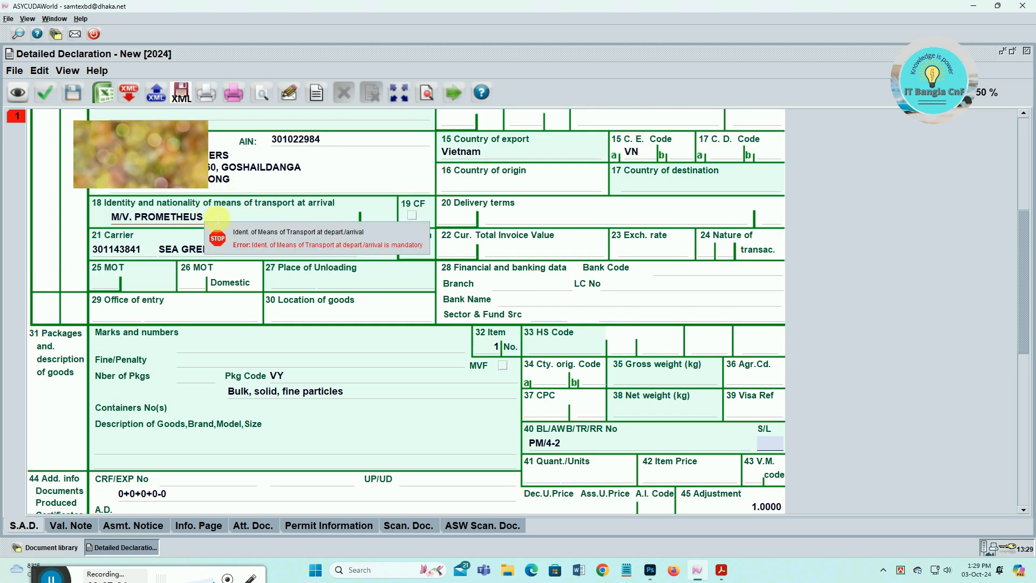
pyautogui.scroll(5, 232, 216)
pyautogui.scroll(3, 541, 259)
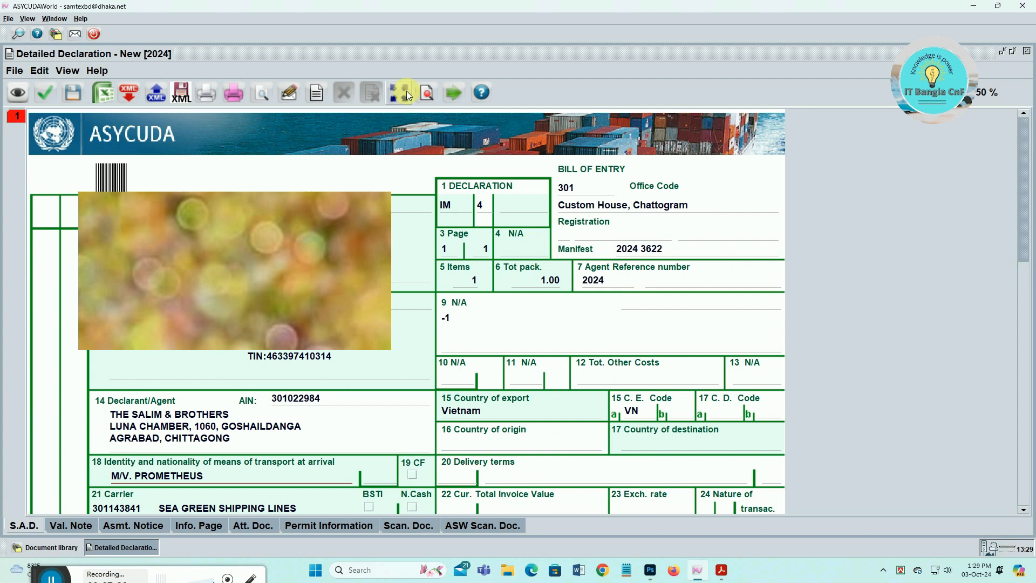
# - Copy the consignor name from the waybill into box 2 and append '. VIETNAM'
pyautogui.click(429, 96)
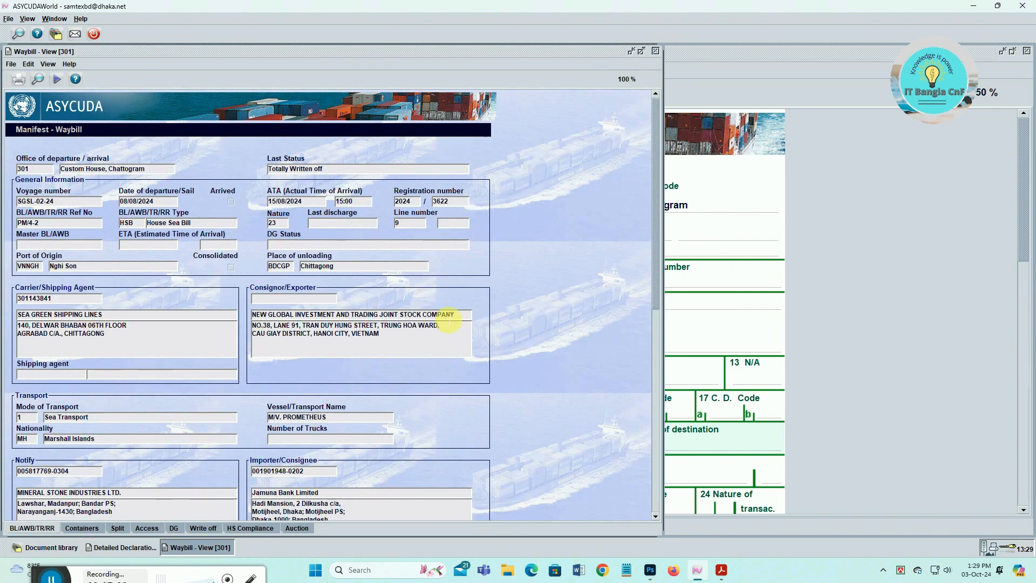
pyautogui.rightClick(446, 315)
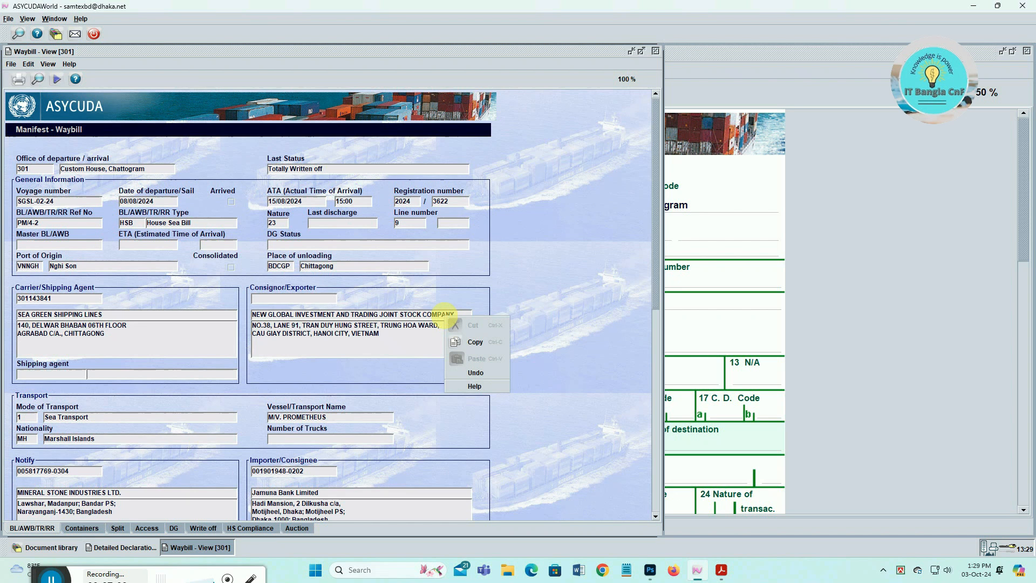
pyautogui.click(464, 342)
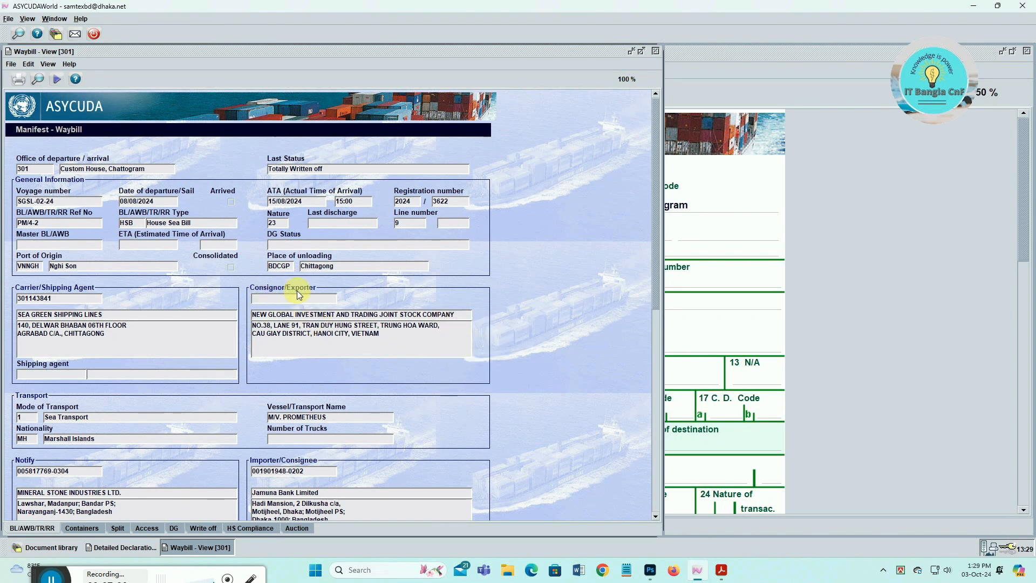
pyautogui.click(629, 53)
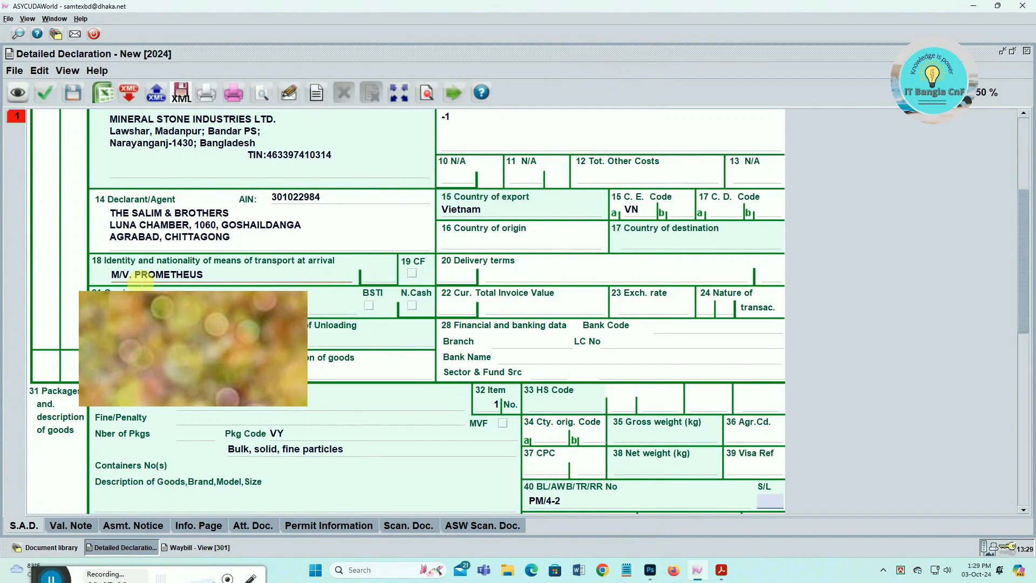
pyautogui.scroll(5, 274, 263)
pyautogui.click(124, 217)
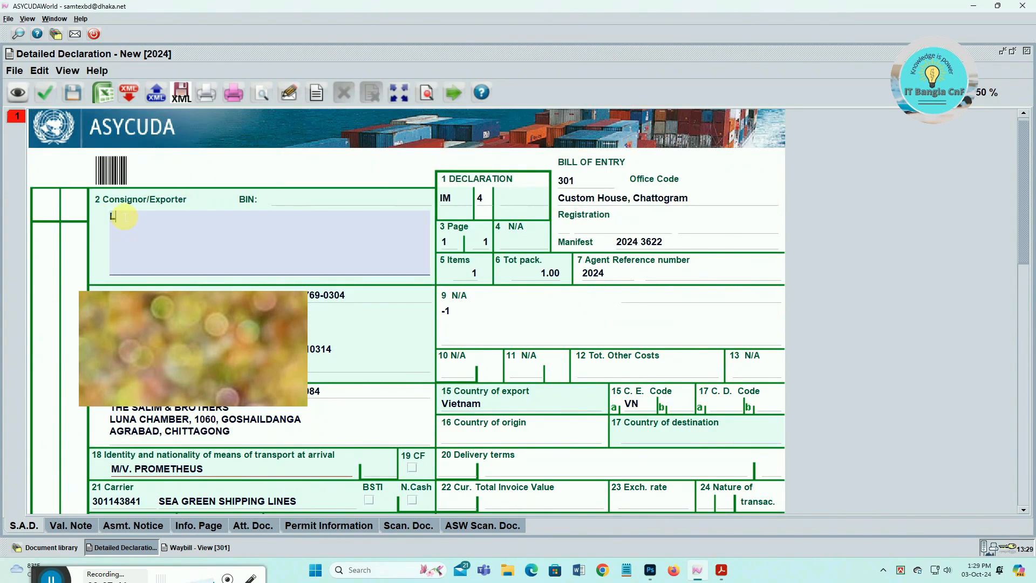
pyautogui.press('BackSpace')
pyautogui.hotkey('ctrl', 'v')
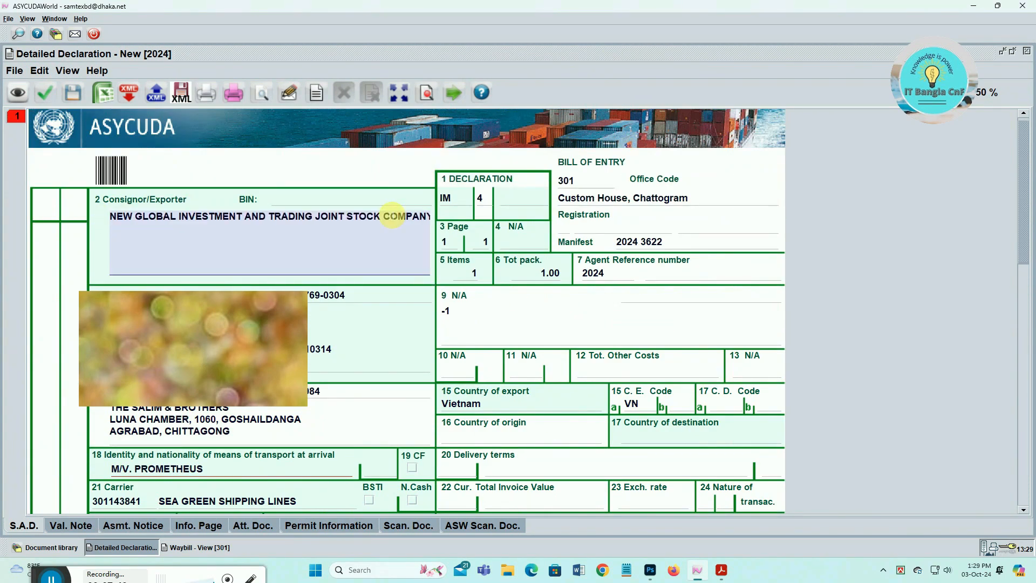
pyautogui.press('Return')
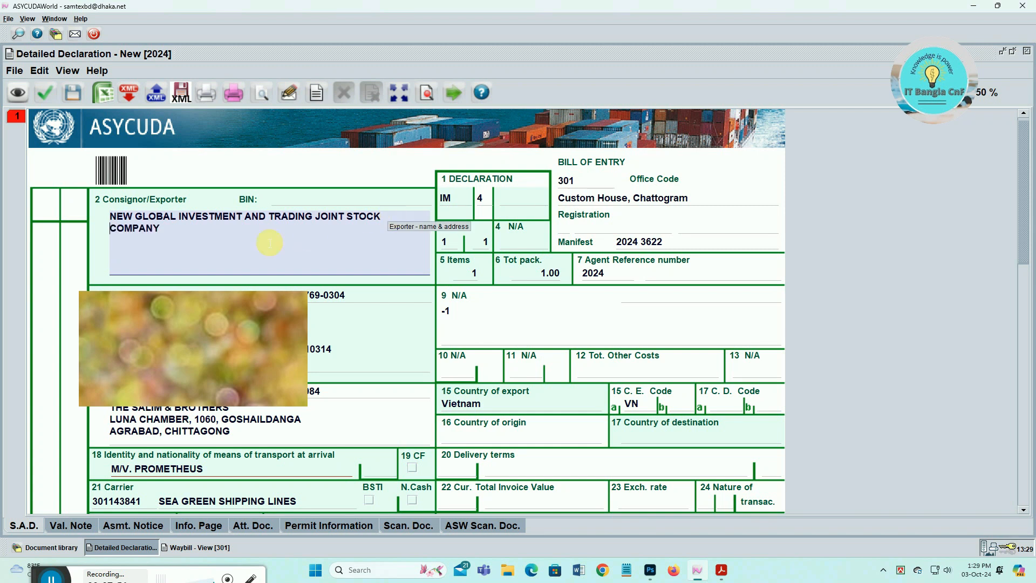
pyautogui.click(183, 229)
pyautogui.write('. VIETNAM')
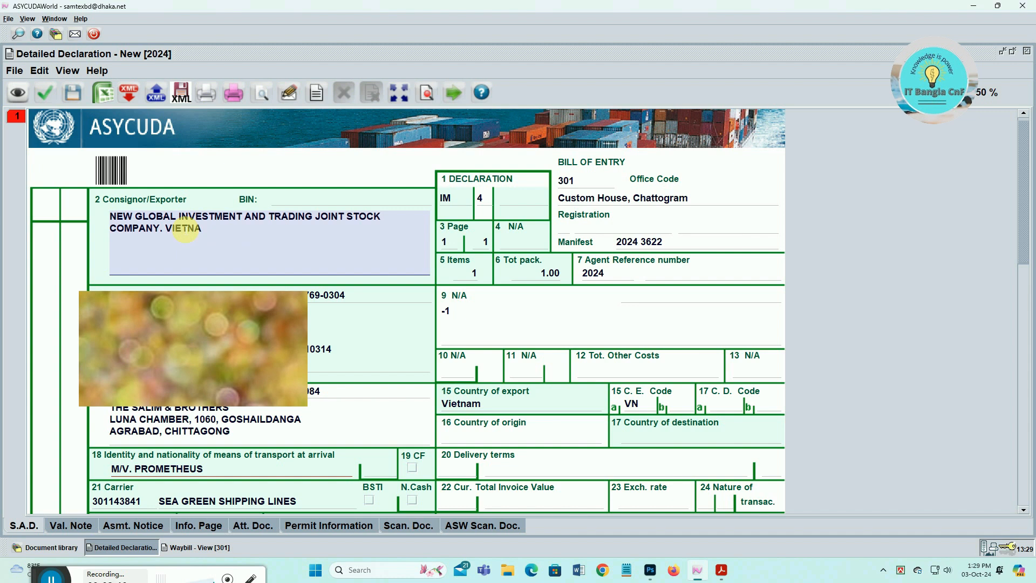
# - Move between the box 18 vessel nationality field and the Office Code field of the declaration
pyautogui.scroll(-2, 363, 370)
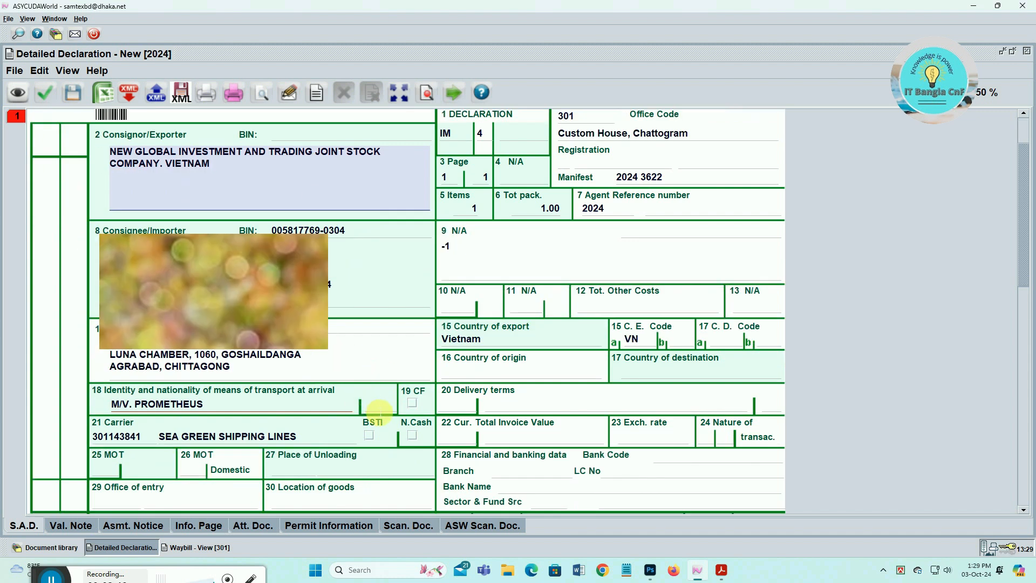
pyautogui.click(390, 404)
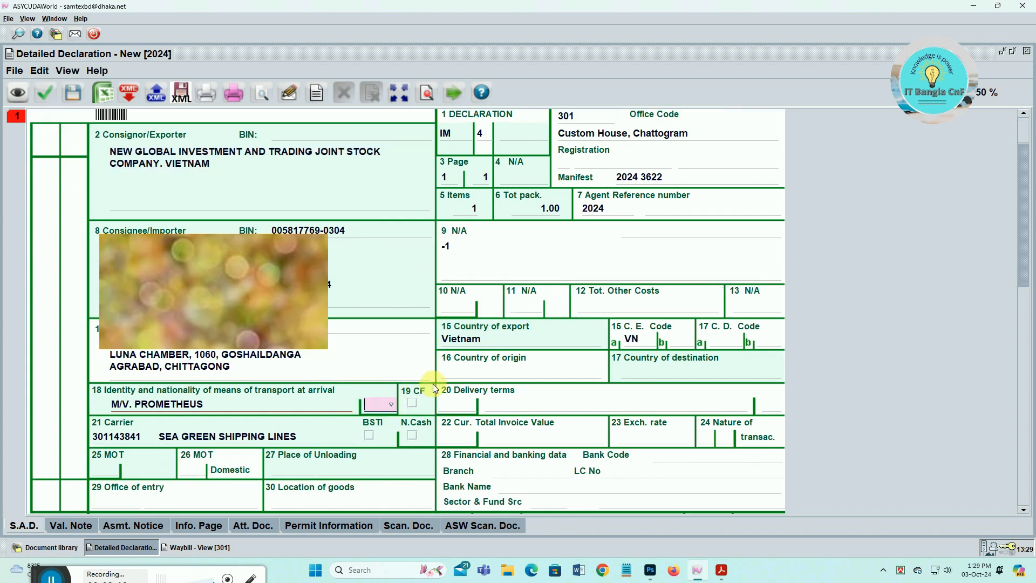
pyautogui.scroll(2, 550, 227)
pyautogui.click(585, 189)
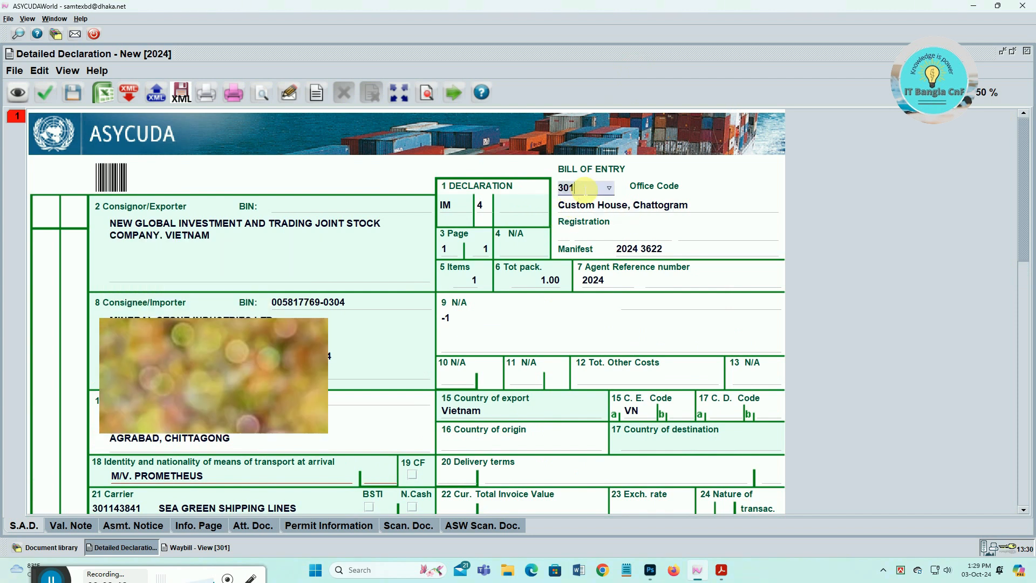
pyautogui.press('Tab')
pyautogui.press('Tab')
pyautogui.press('Tab')
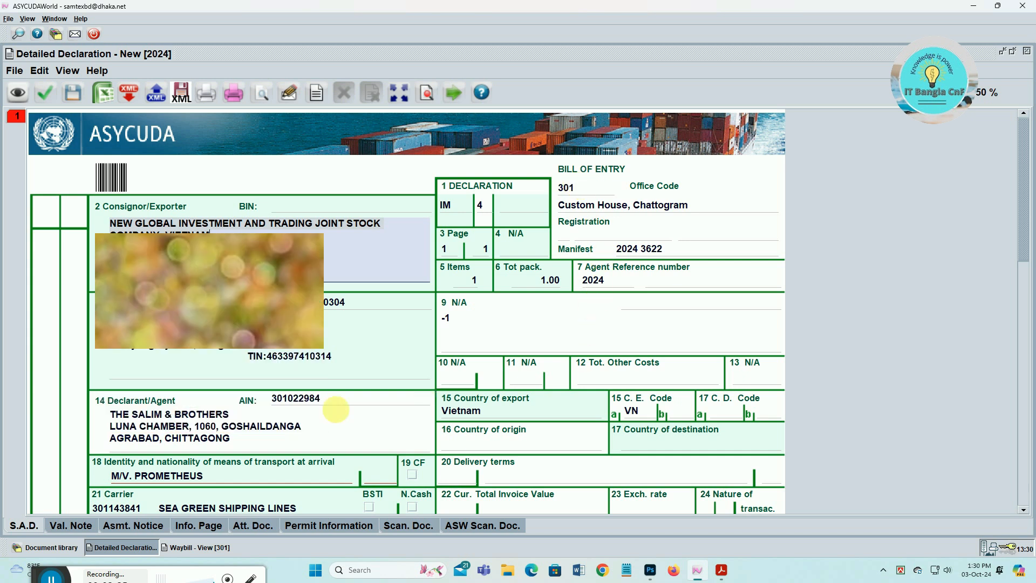
pyautogui.scroll(-1, 339, 399)
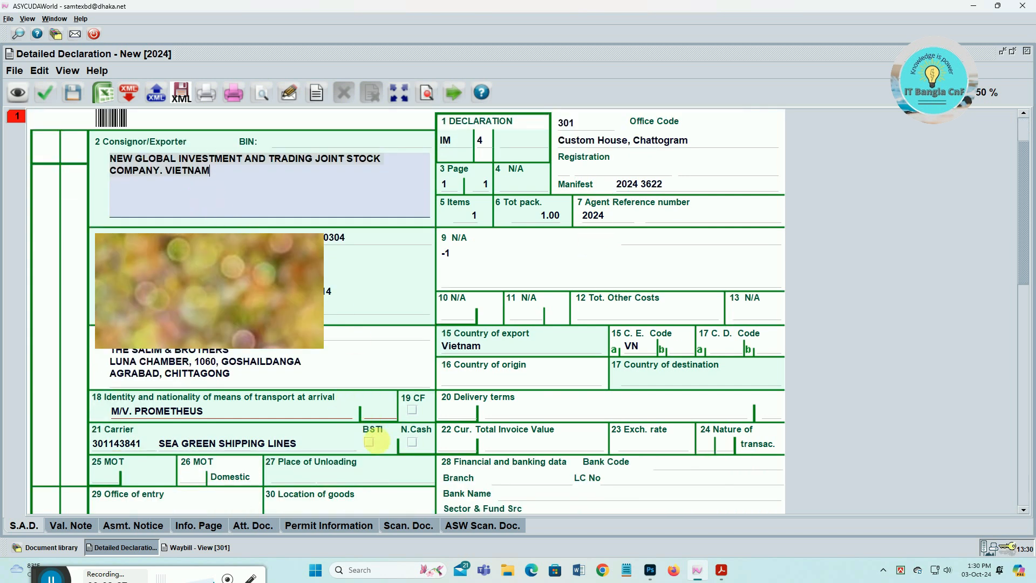
# - Enter vessel nationality SG in box 18 and tick the 19 CF container flag
pyautogui.click(379, 415)
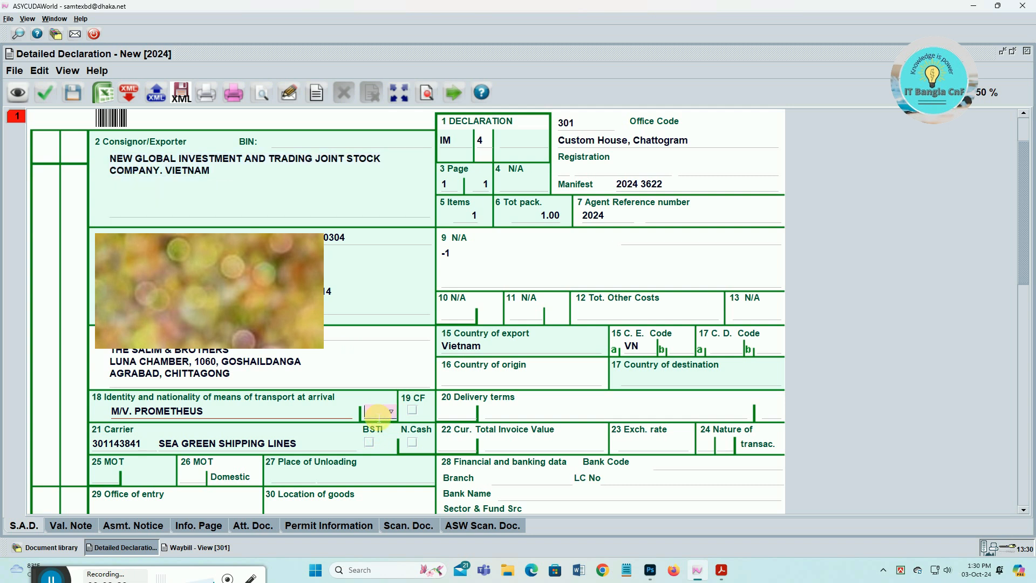
pyautogui.write('SG')
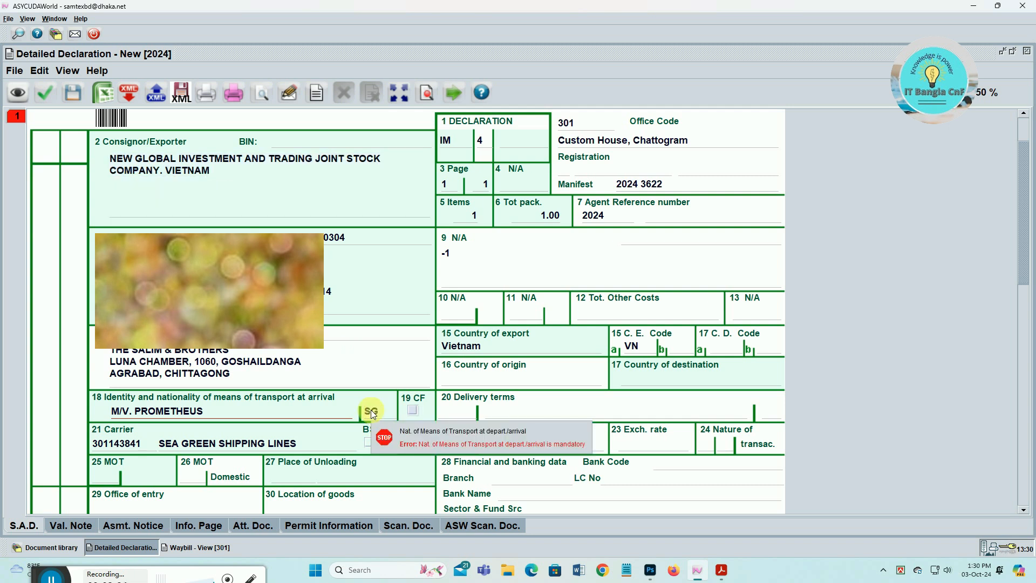
pyautogui.scroll(-2, 514, 388)
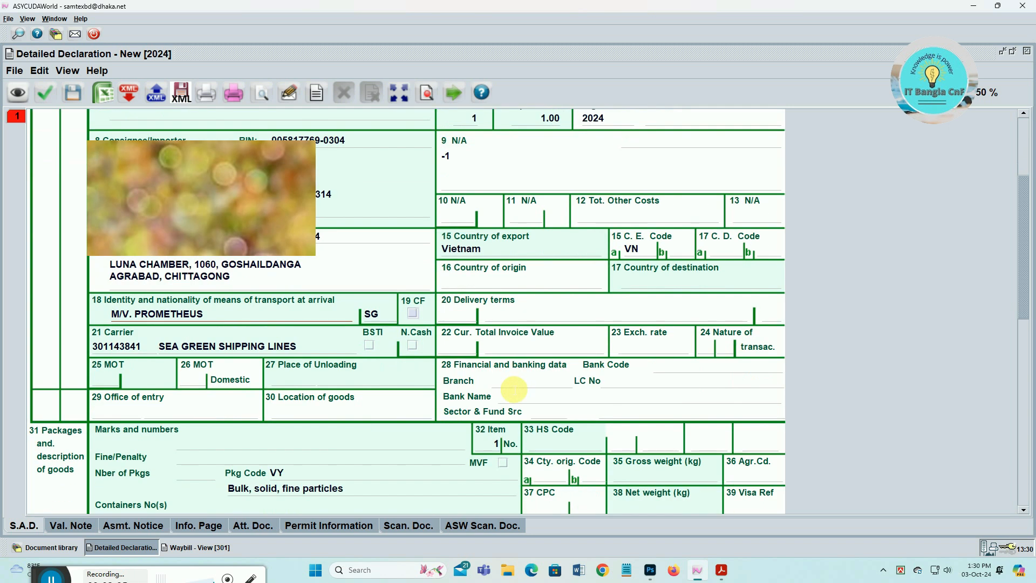
pyautogui.click(412, 312)
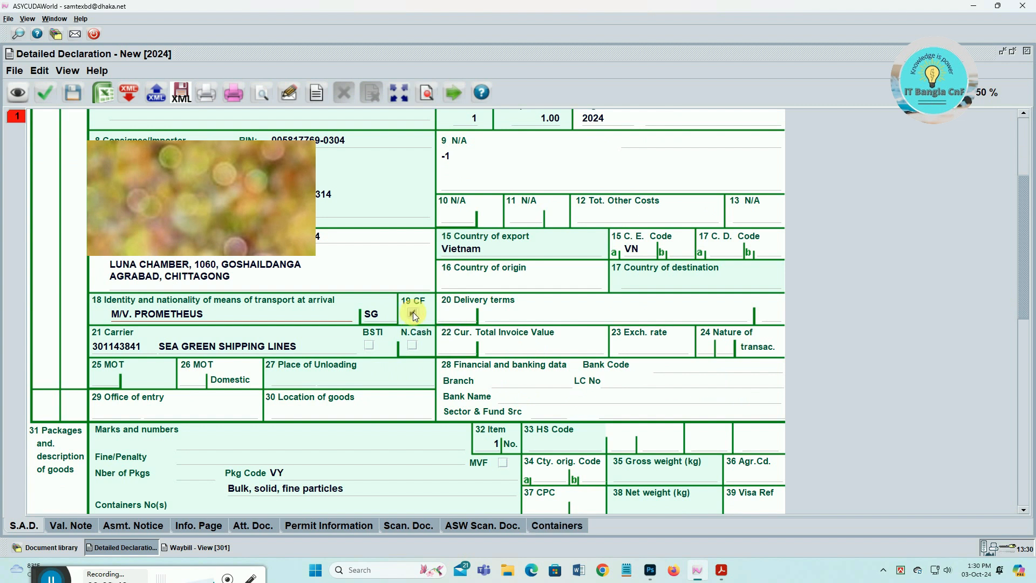
pyautogui.press('Print')
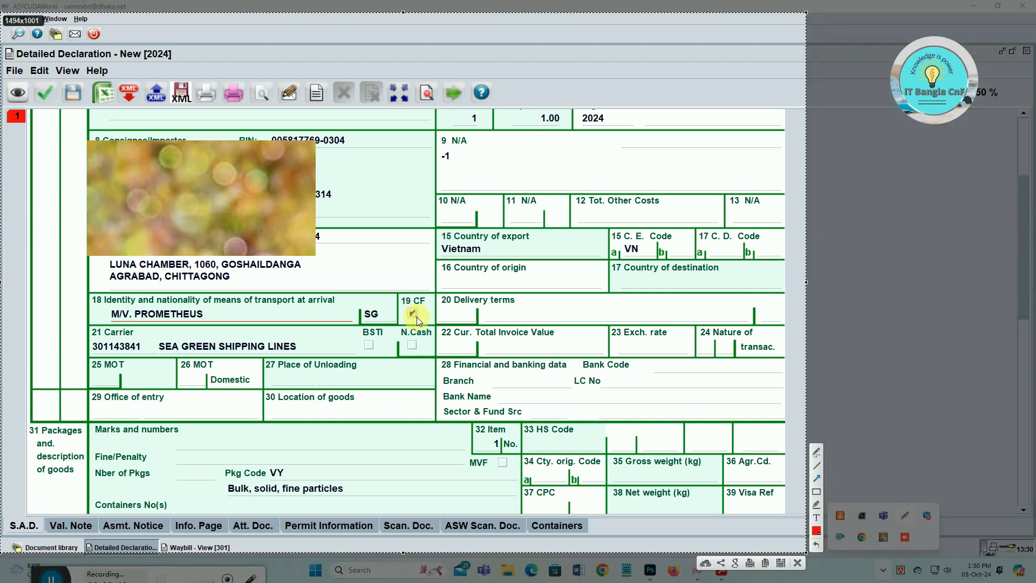
pyautogui.moveTo(417, 320); pyautogui.dragTo(530, 518)
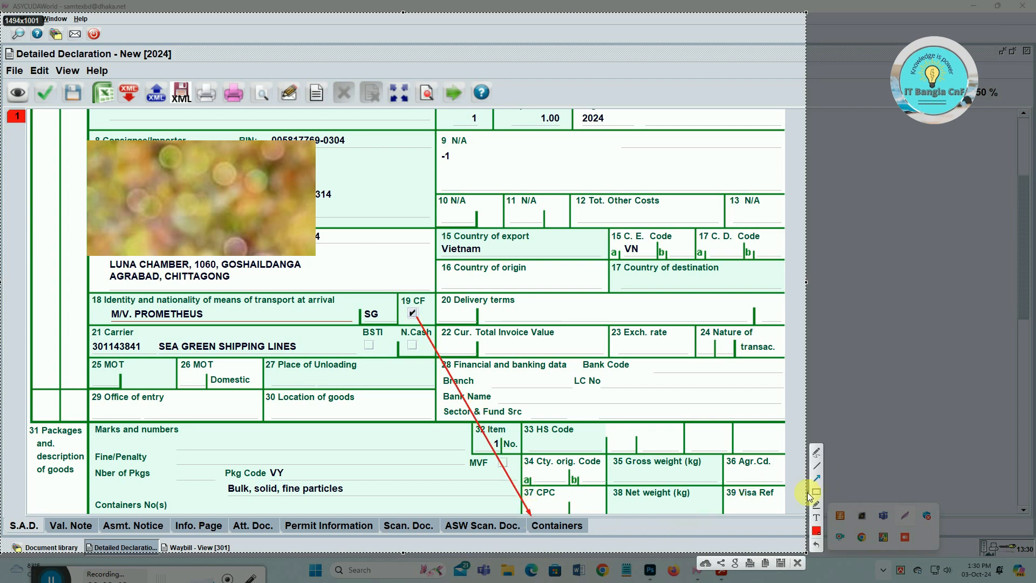
pyautogui.click(816, 492)
pyautogui.moveTo(519, 508); pyautogui.dragTo(613, 539)
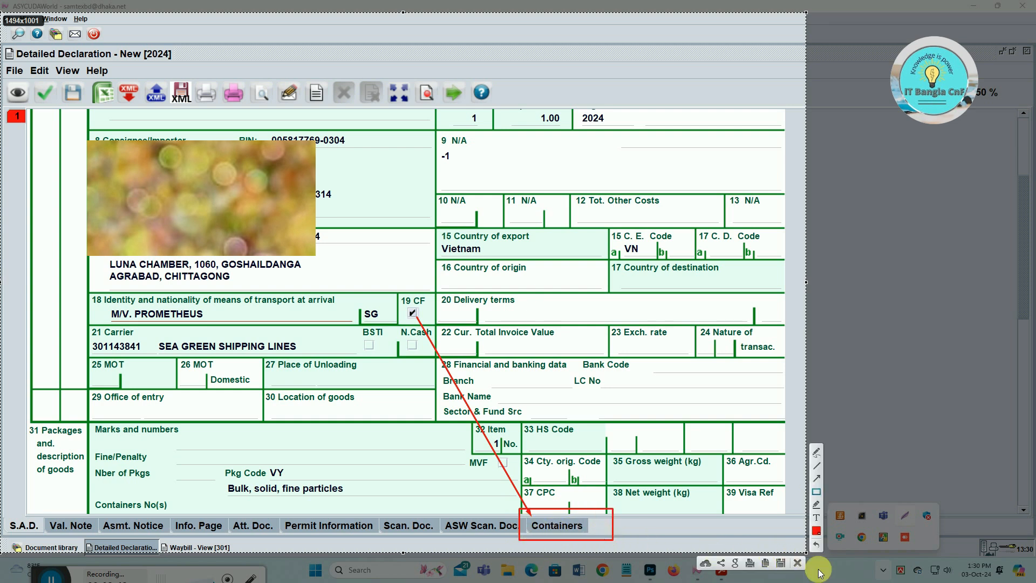
pyautogui.click(798, 564)
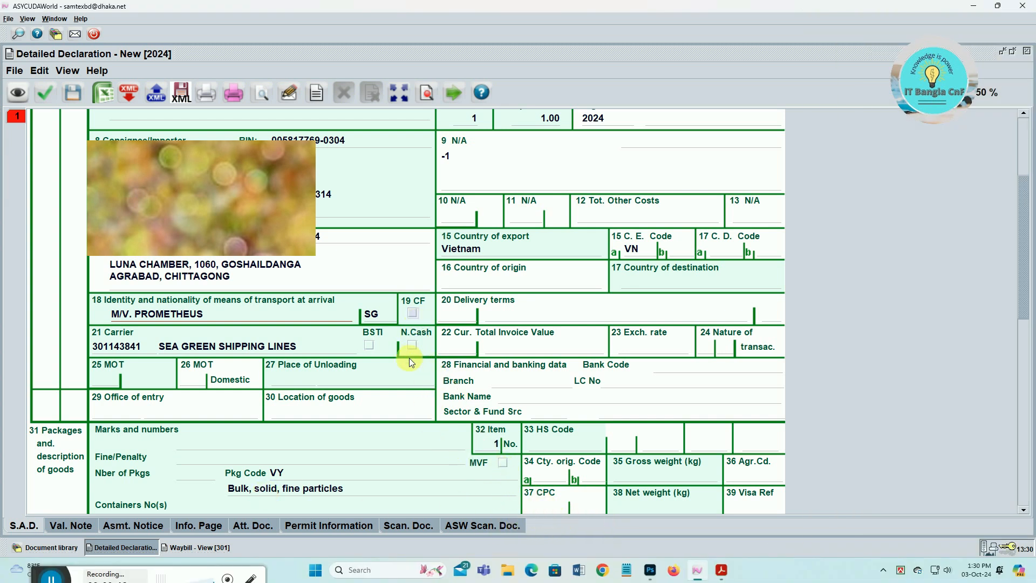
# - Enter mode of transport 1, place of unloading BDCGP and office of entry 301
pyautogui.press('Tab')
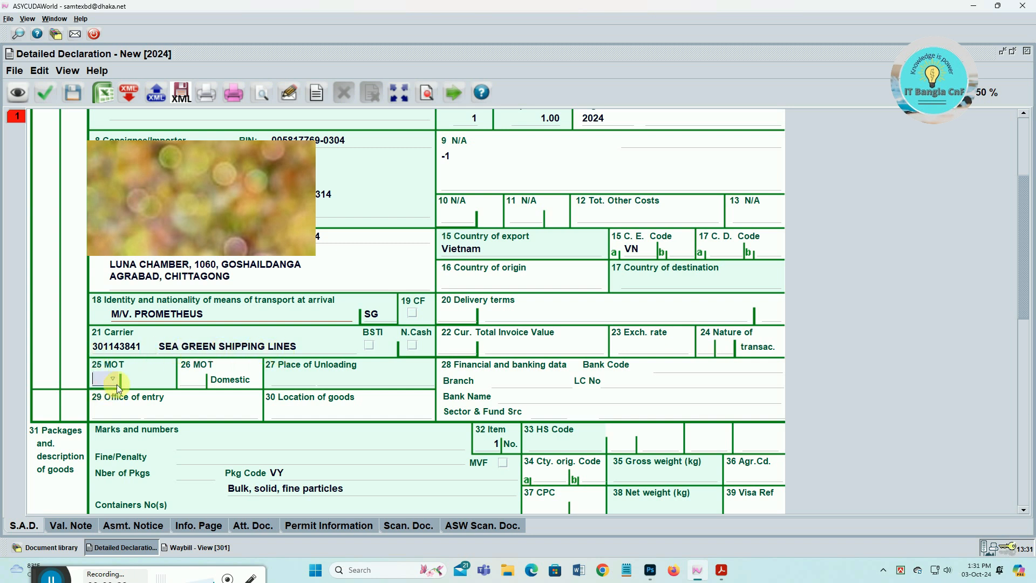
pyautogui.write('1')
pyautogui.press('Tab')
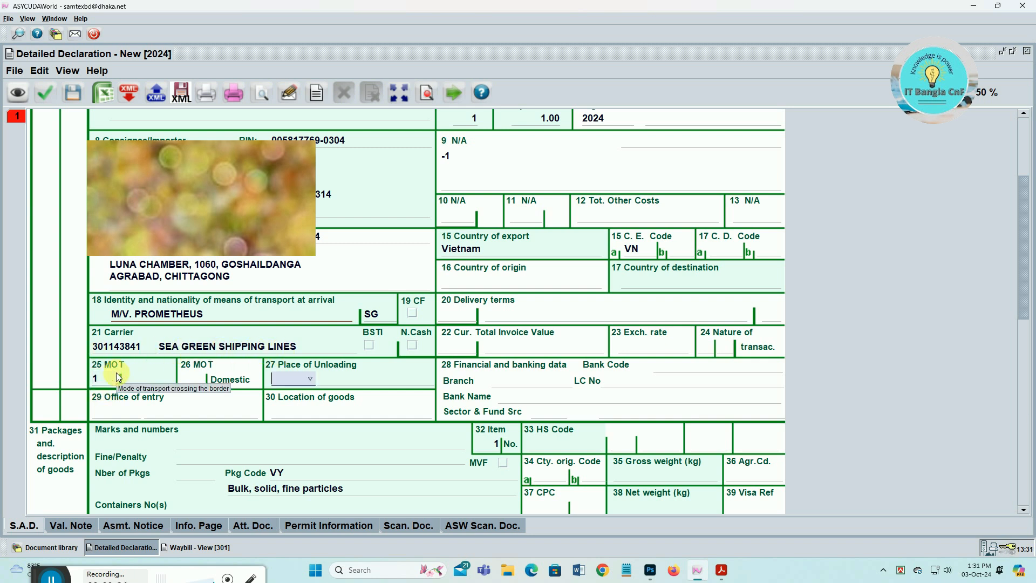
pyautogui.write('BDCGP')
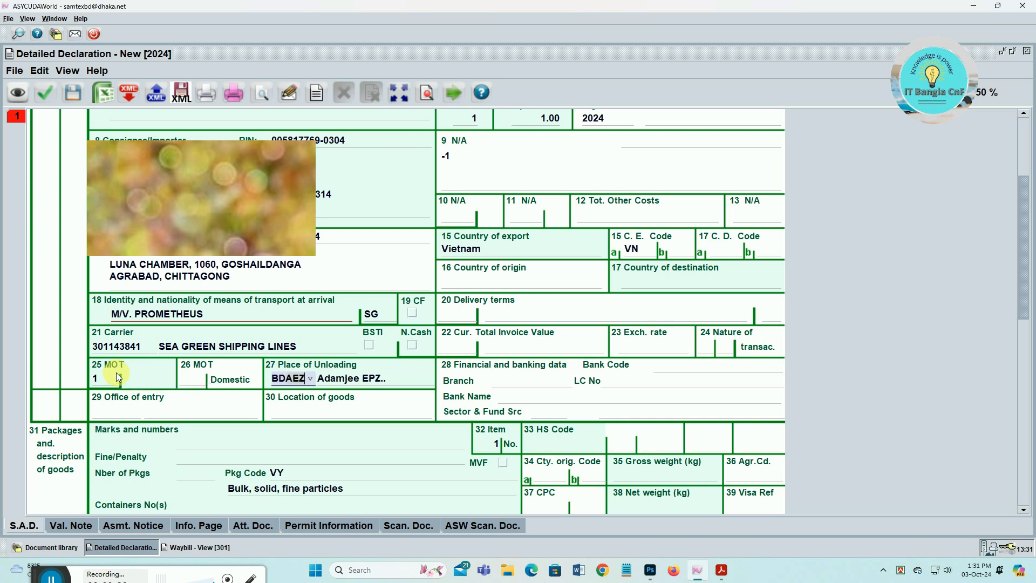
pyautogui.press('Tab')
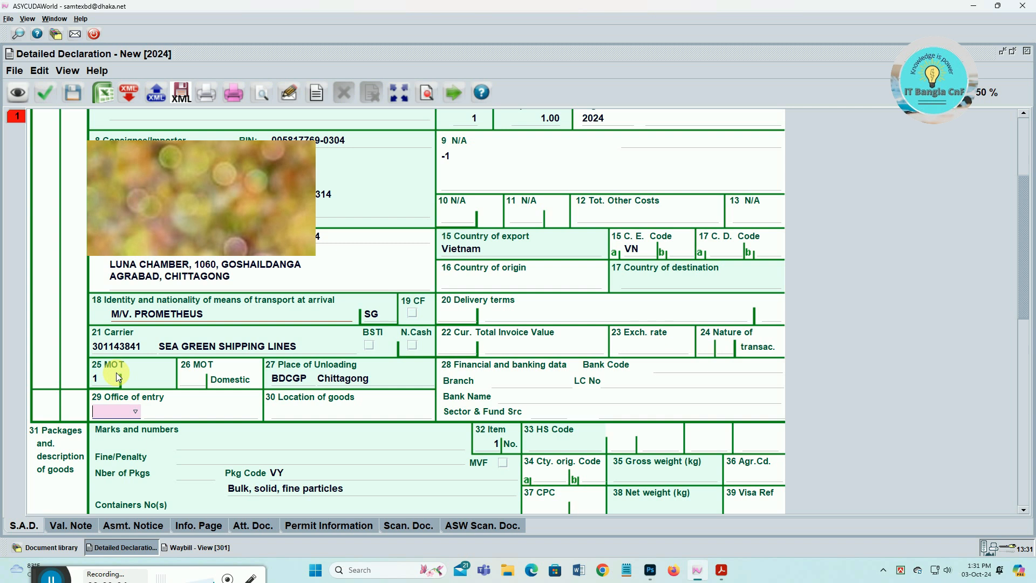
pyautogui.write('301')
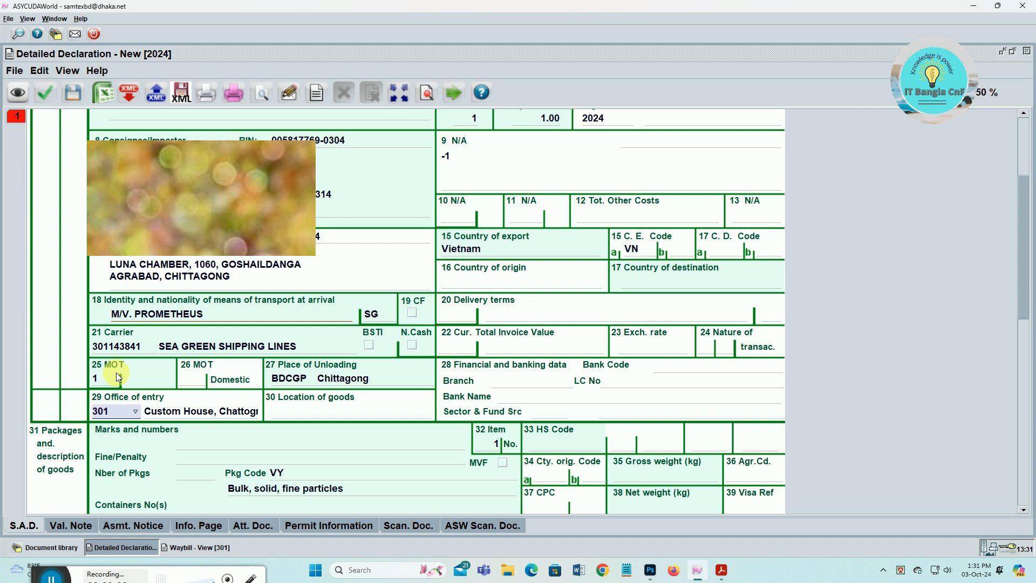
# - Review the office code choices and keep office of entry 301 Custom House, Chattogram
pyautogui.scroll(4, 119, 377)
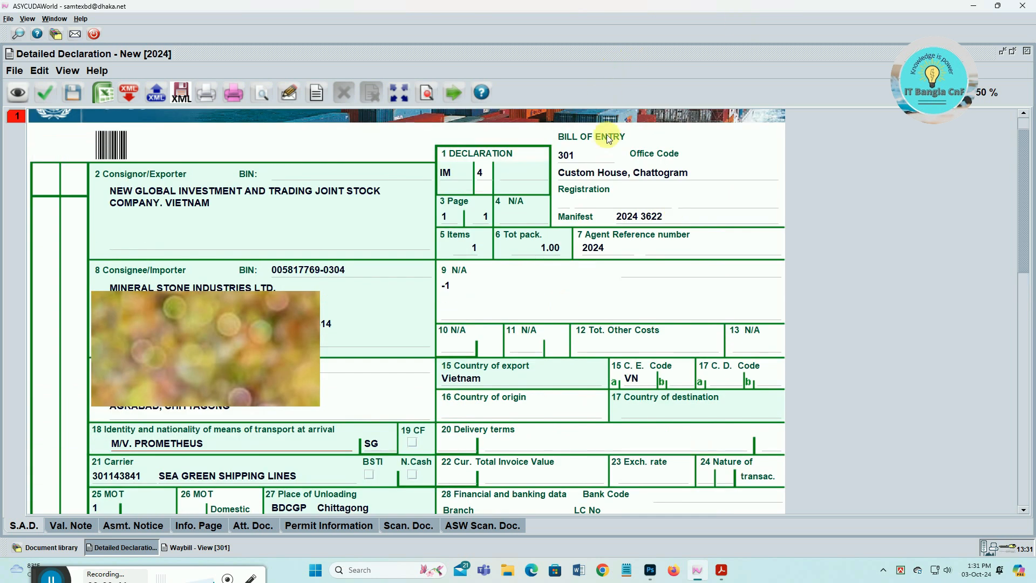
pyautogui.scroll(1, 570, 162)
pyautogui.click(571, 187)
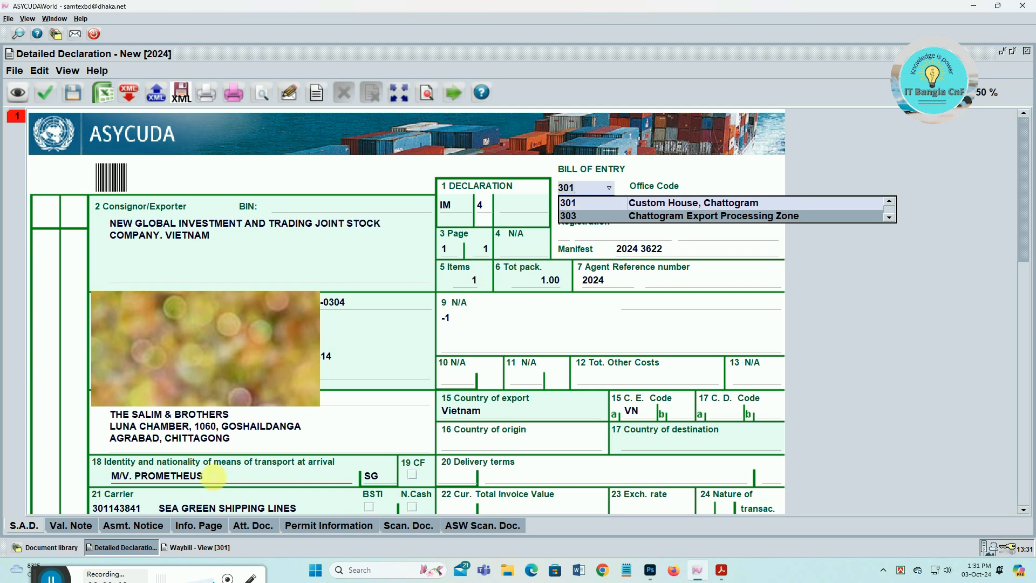
pyautogui.scroll(-4, 214, 476)
pyautogui.click(109, 445)
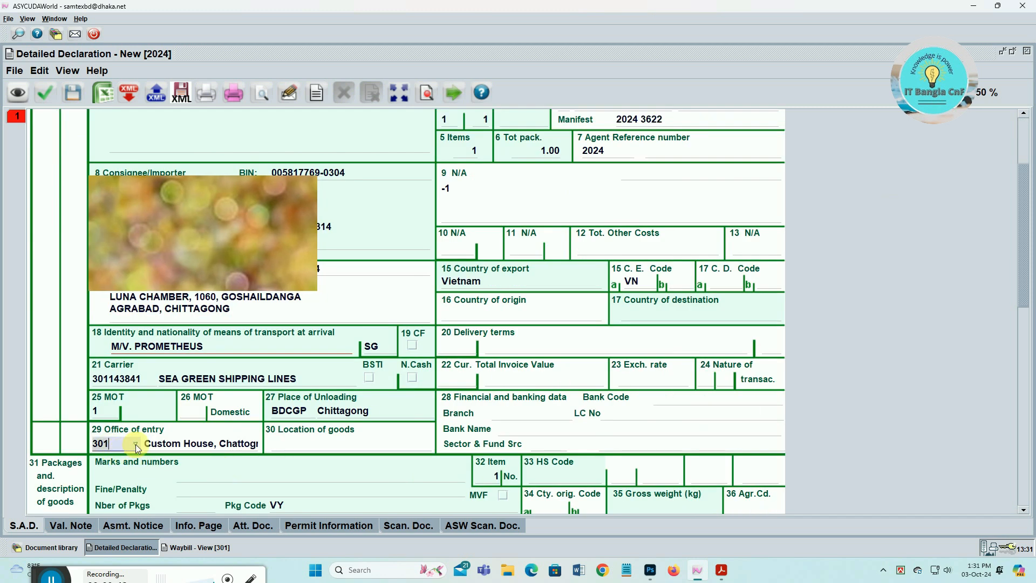
pyautogui.click(135, 444)
pyautogui.click(131, 442)
pyautogui.scroll(4, 637, 163)
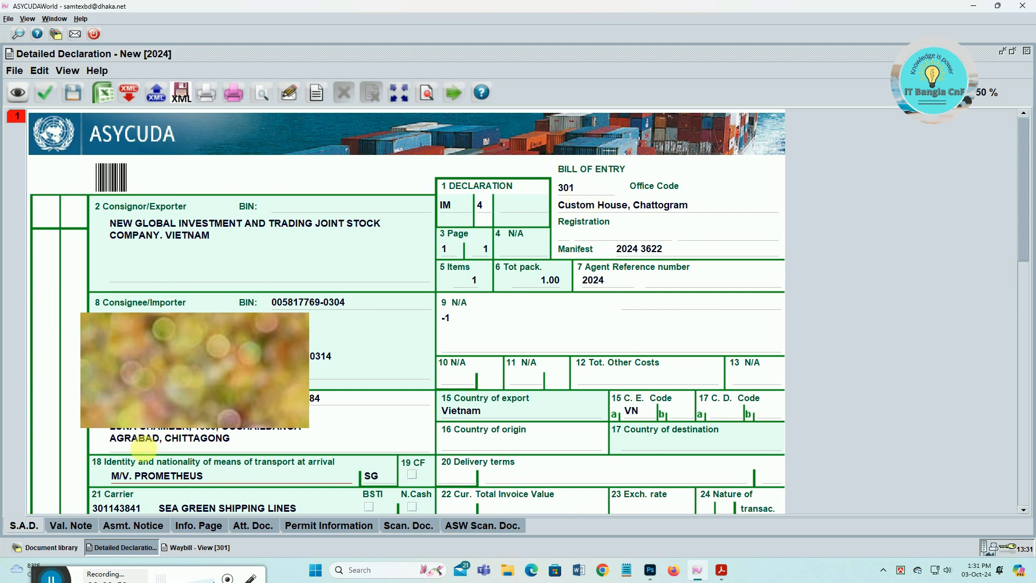
pyautogui.scroll(-4, 161, 439)
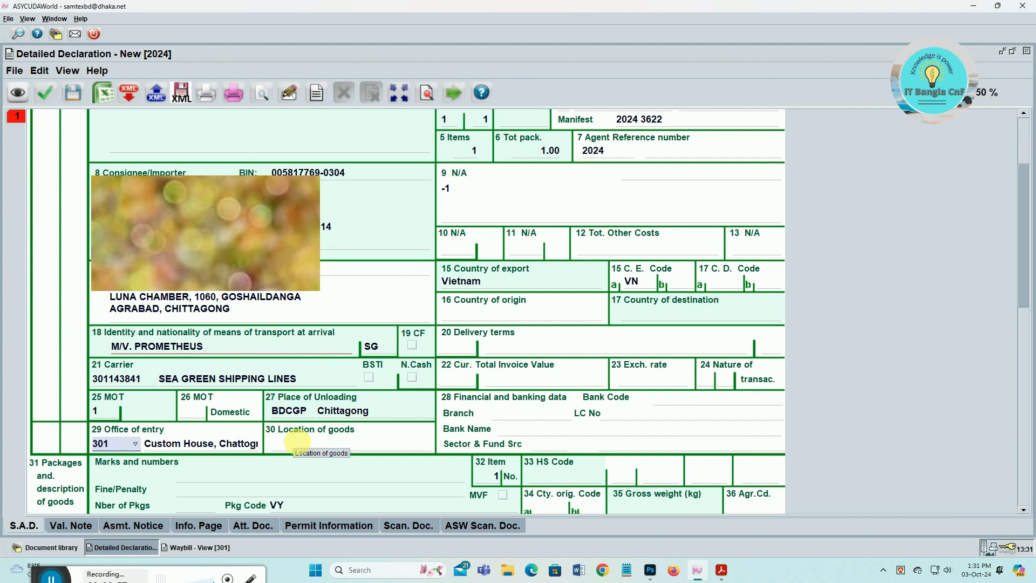
# - Enter 301BD01 as box 30 location of goods and replace FOB with CFR in box 20
pyautogui.click(298, 442)
pyautogui.write('301BD01')
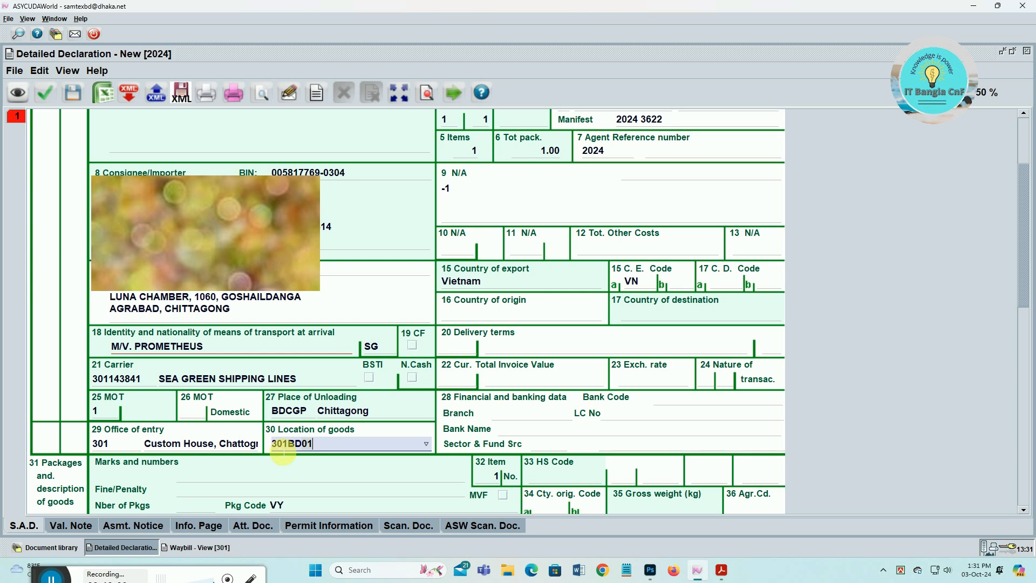
pyautogui.press('Tab')
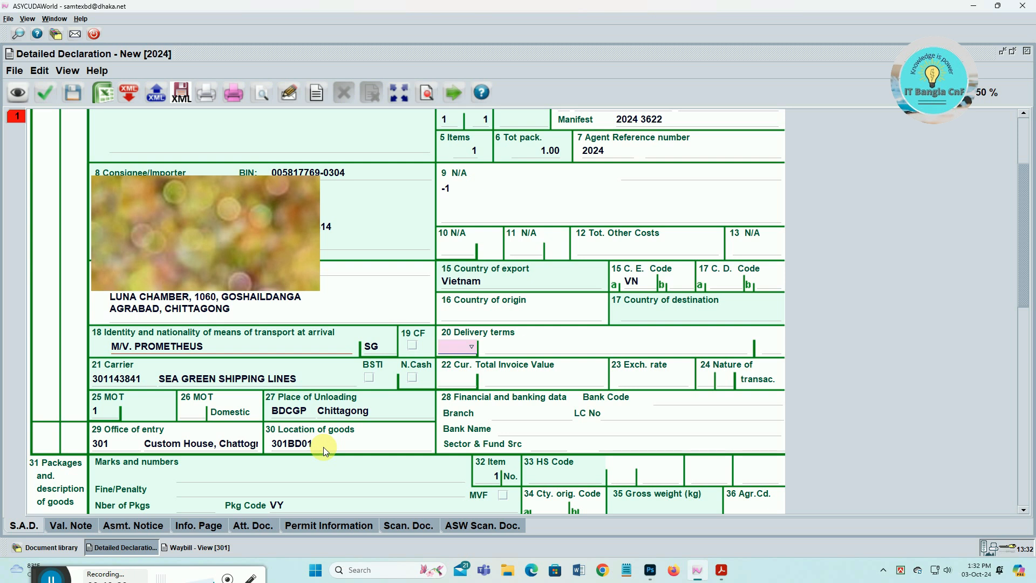
pyautogui.write('FOB')
pyautogui.press('BackSpace')
pyautogui.press('BackSpace')
pyautogui.press('BackSpace')
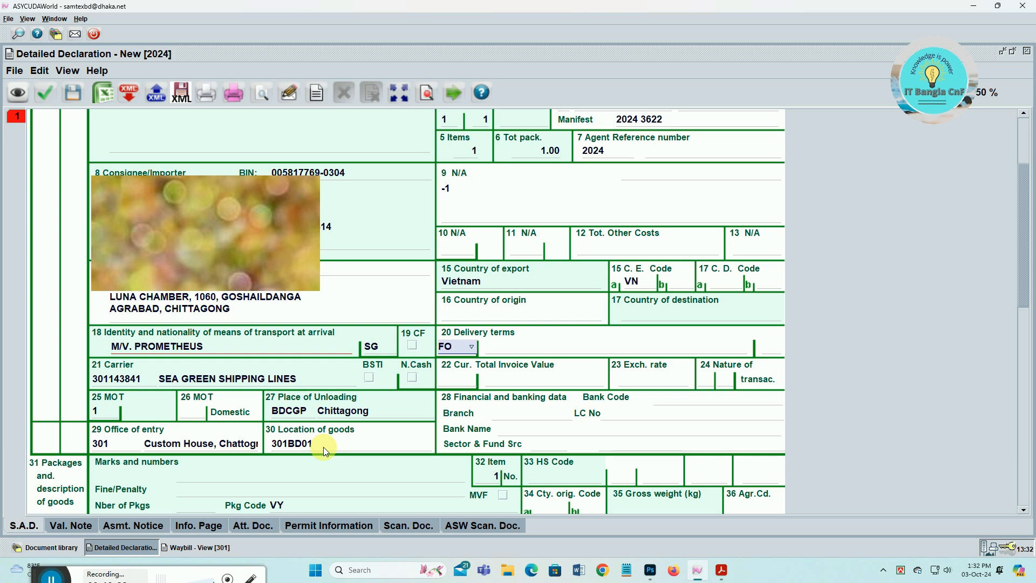
pyautogui.write('CFR')
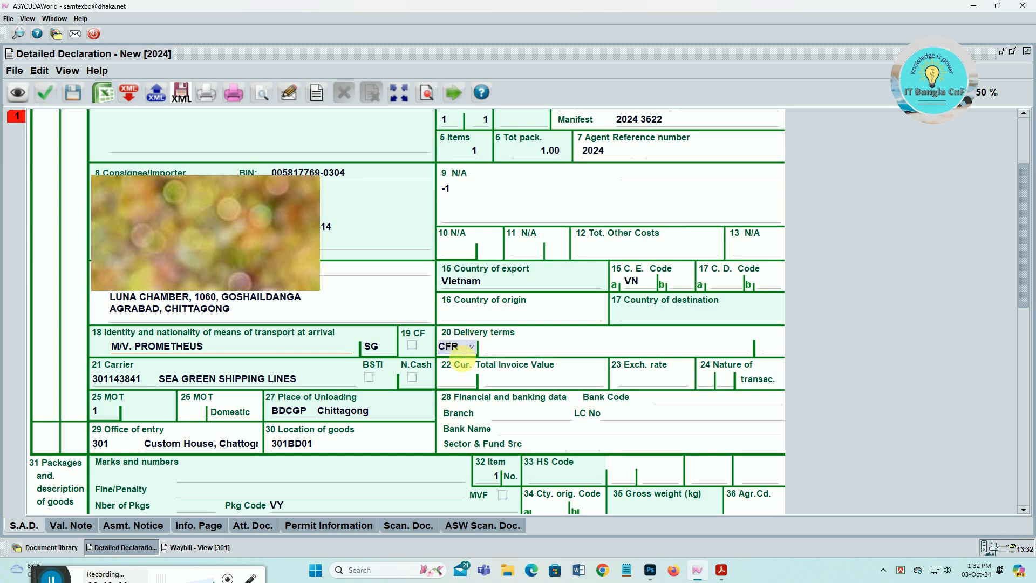
pyautogui.press('Tab')
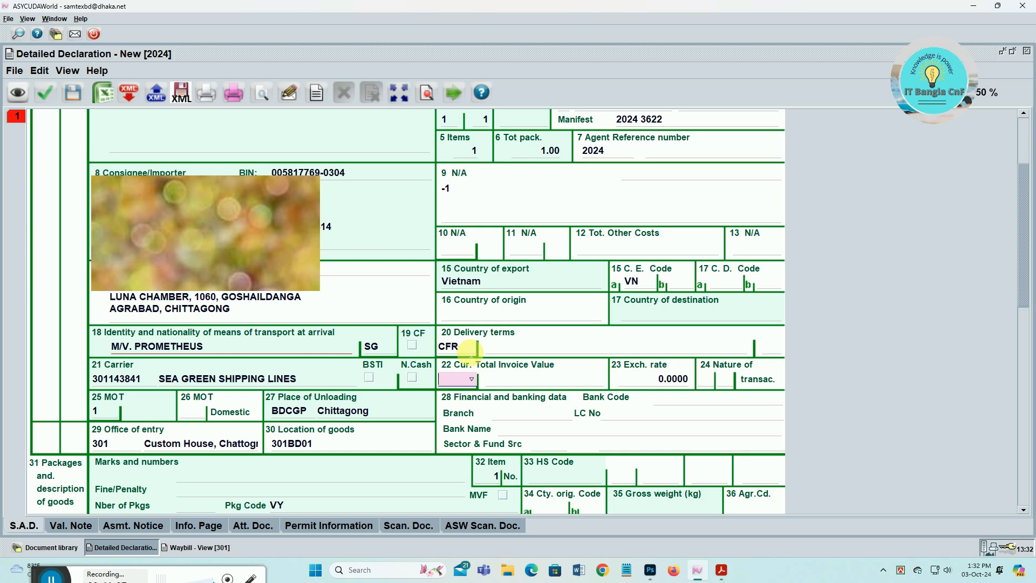
# - Enter currency USD, invoice value 75000, and nature of transaction 0 and 1 in box 24
pyautogui.write('USD')
pyautogui.press('Tab')
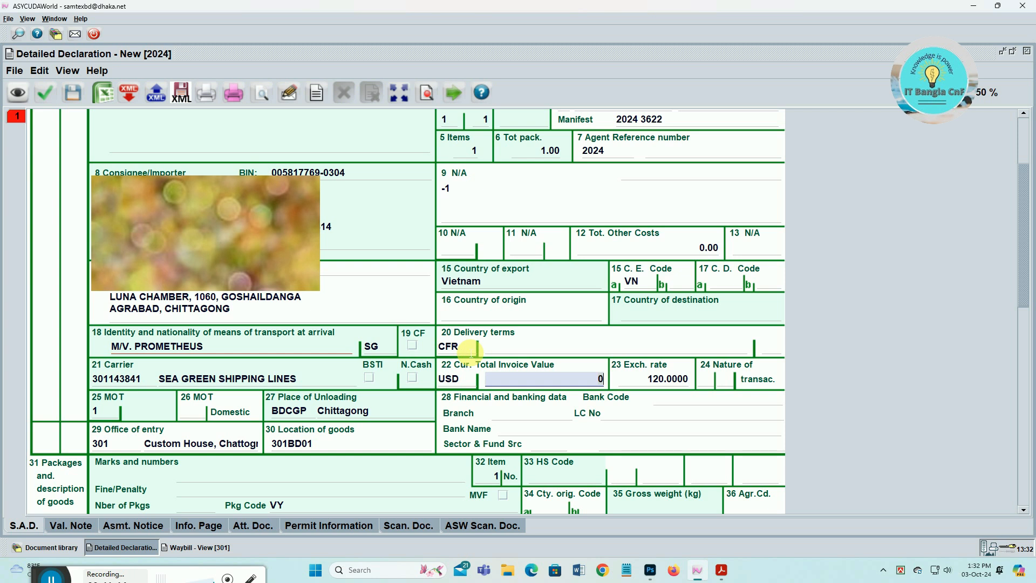
pyautogui.write('750000')
pyautogui.press('Tab')
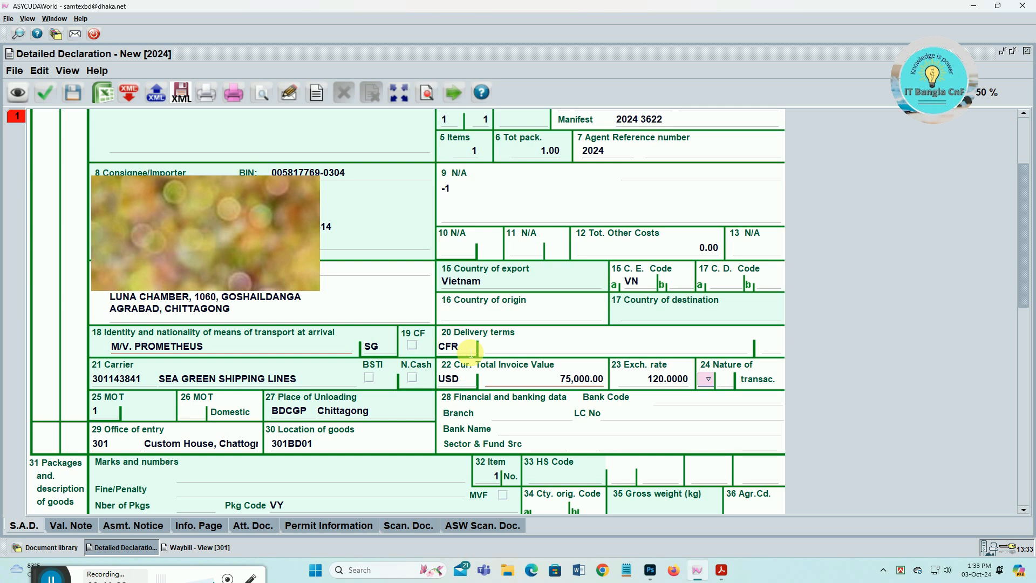
pyautogui.write('0')
pyautogui.press('Tab')
pyautogui.write('1')
pyautogui.press('Tab')
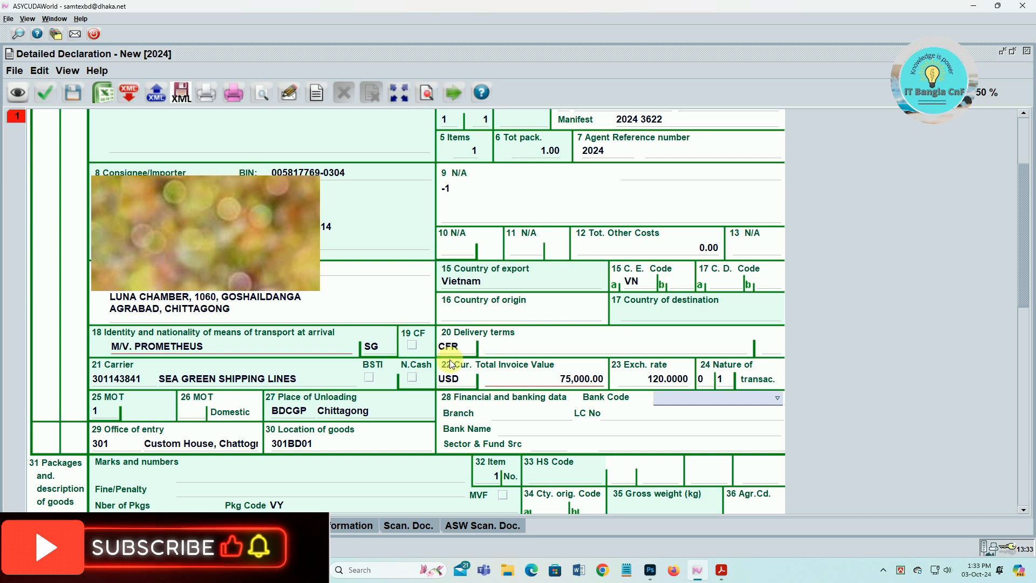
# - Choose bank code 051 Jamuna Bank Ltd. from the box 28 bank list
pyautogui.click(777, 400)
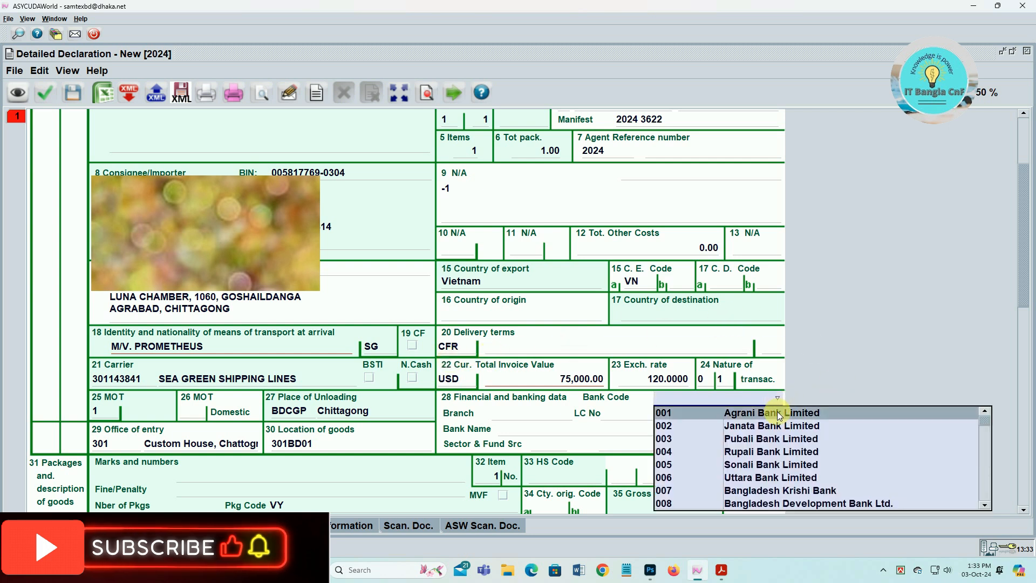
pyautogui.scroll(-3, 780, 480)
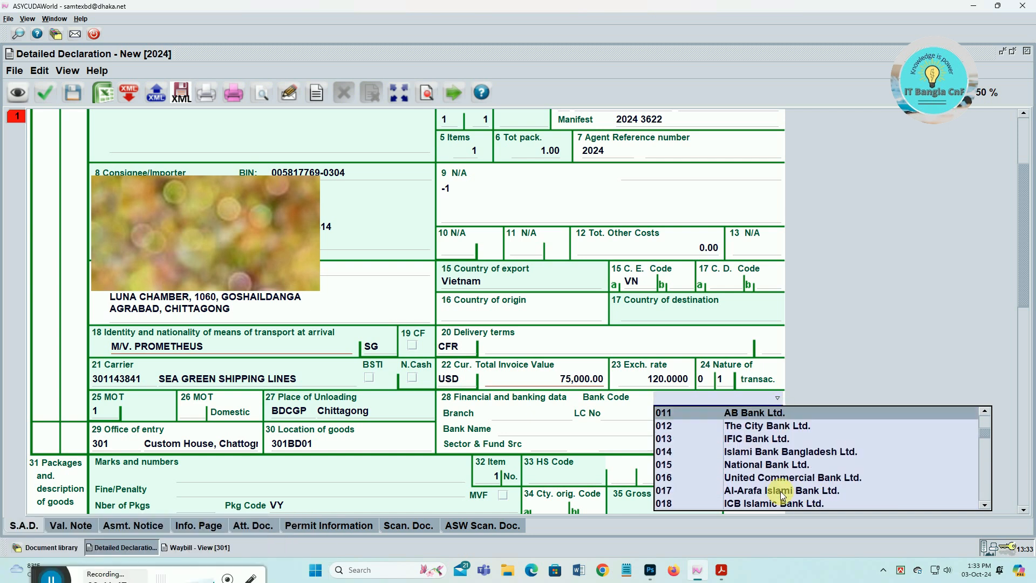
pyautogui.scroll(-10, 782, 495)
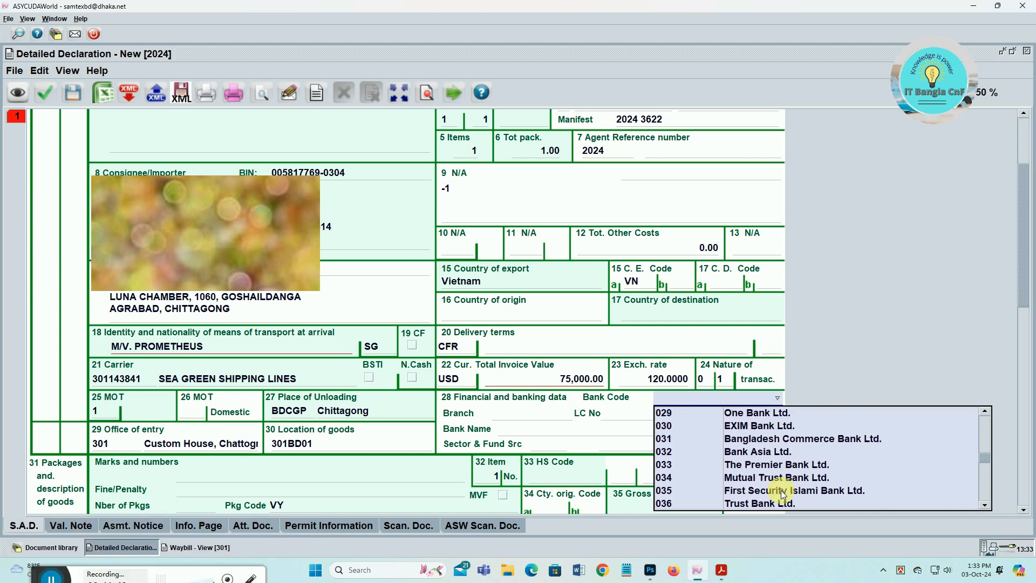
pyautogui.scroll(4, 782, 485)
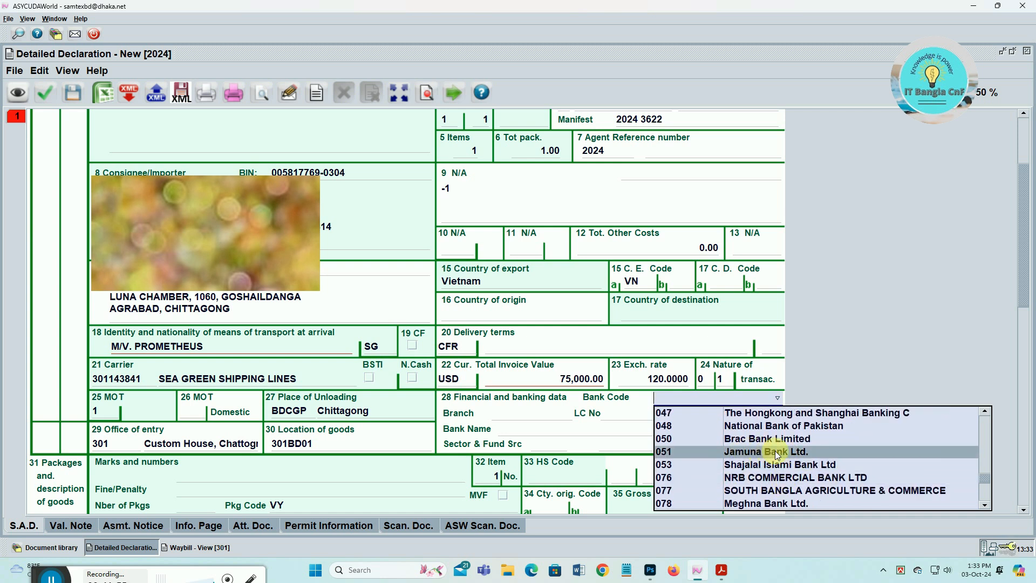
pyautogui.click(816, 454)
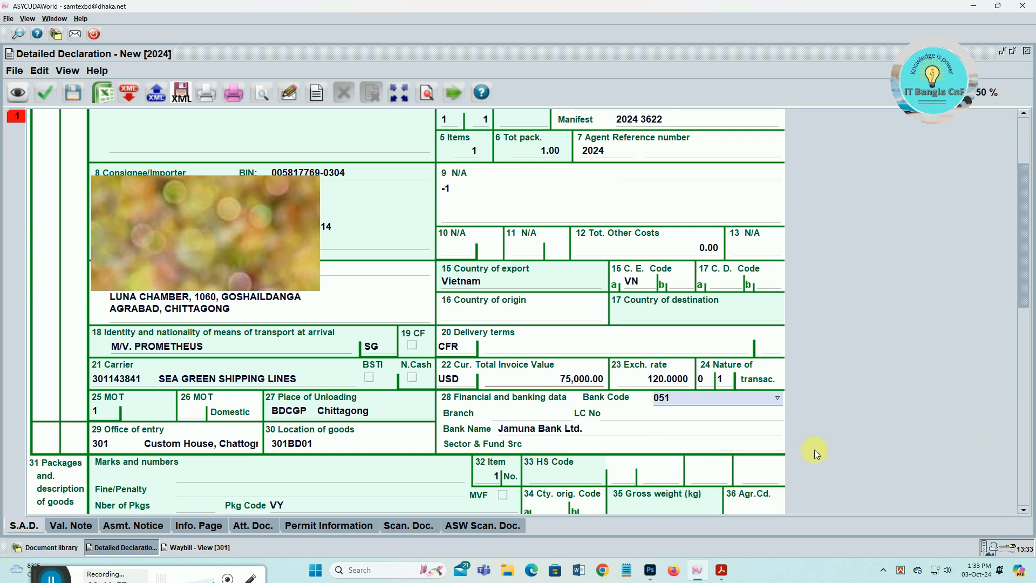
pyautogui.press('Tab')
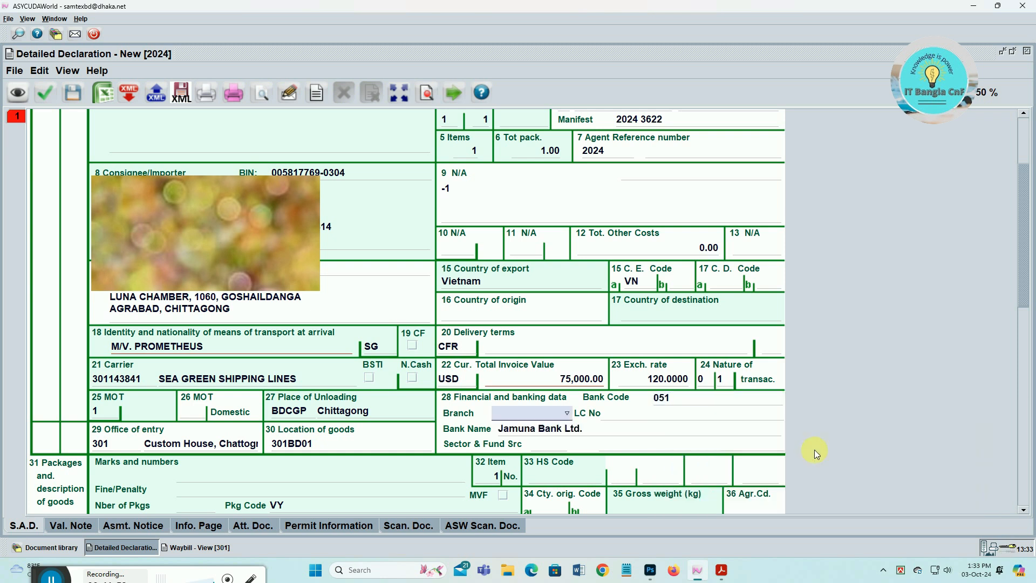
# - Select the INTERNATIONAL DIVISION, HEAD OFFICE branch and enter the LC number
pyautogui.click(570, 415)
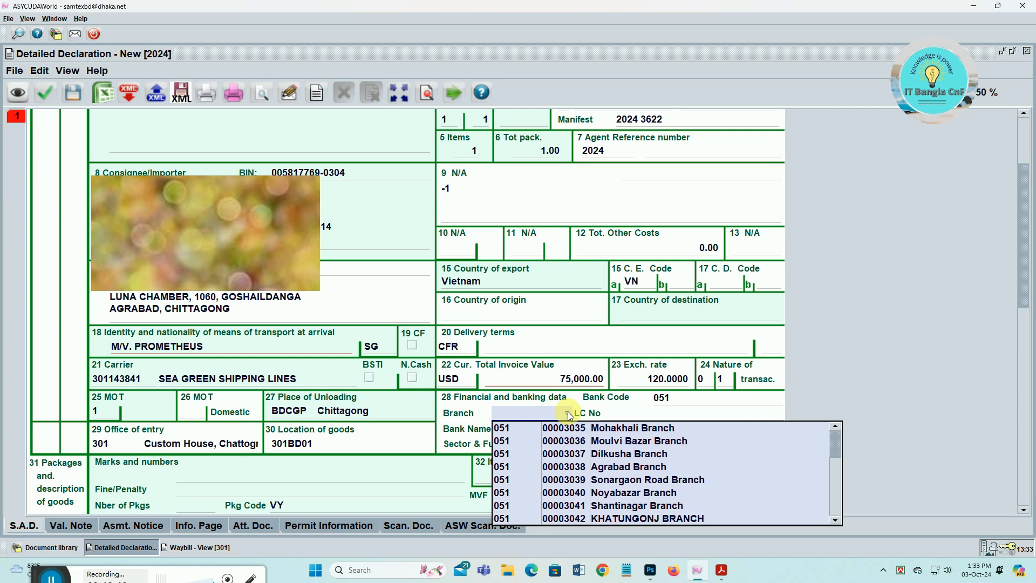
pyautogui.scroll(-1, 601, 507)
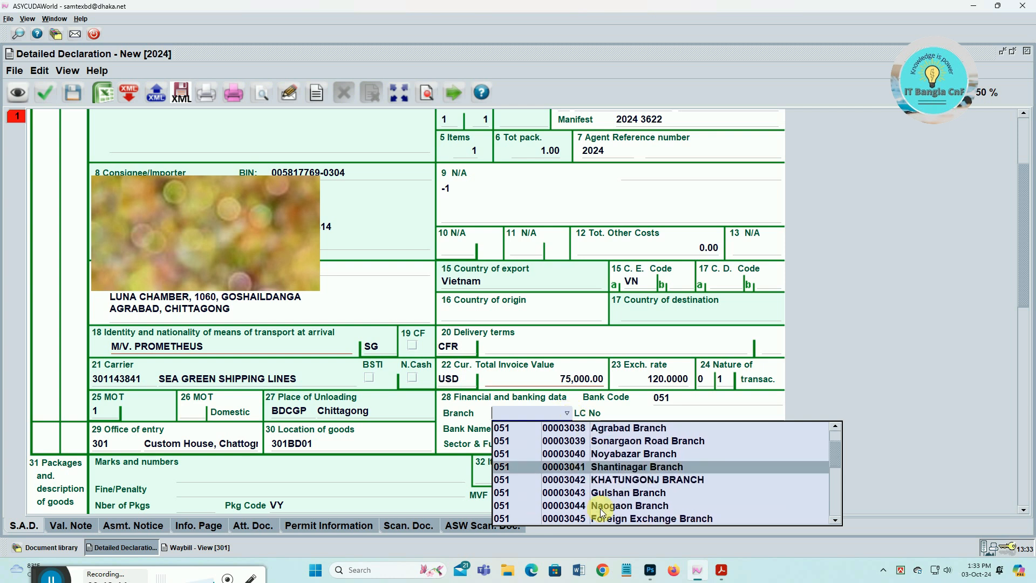
pyautogui.scroll(-1, 603, 510)
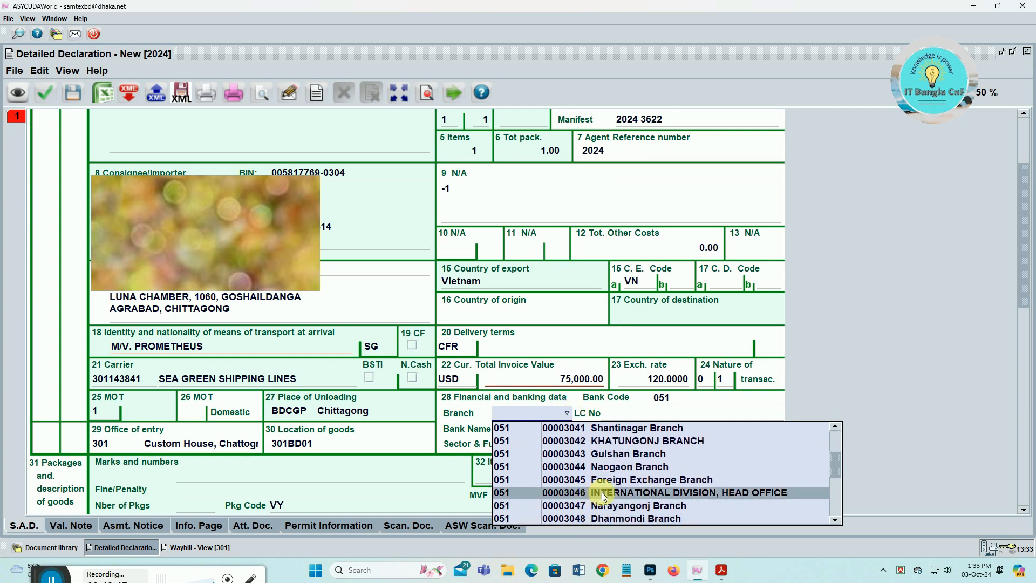
pyautogui.click(604, 493)
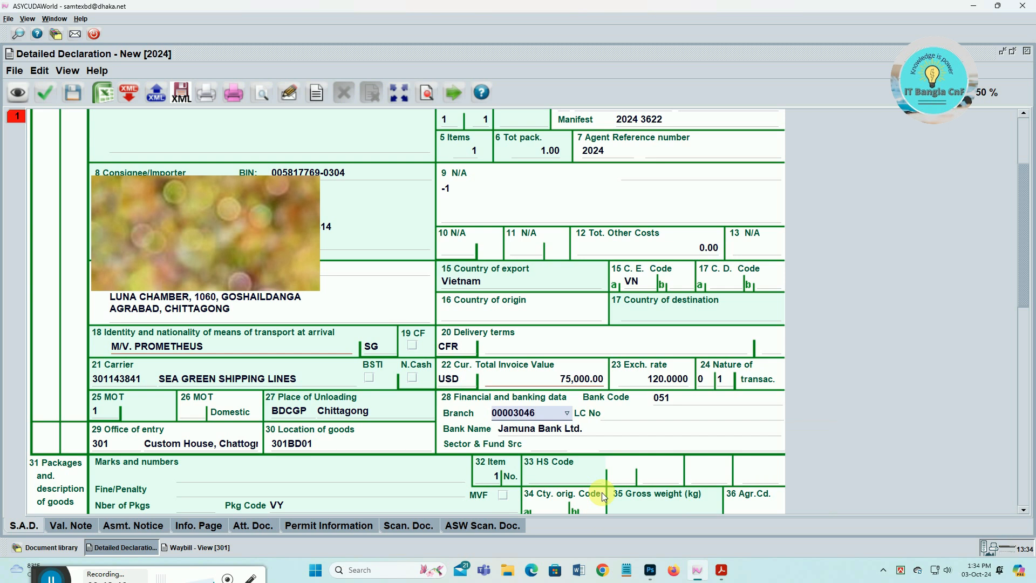
pyautogui.press('Tab')
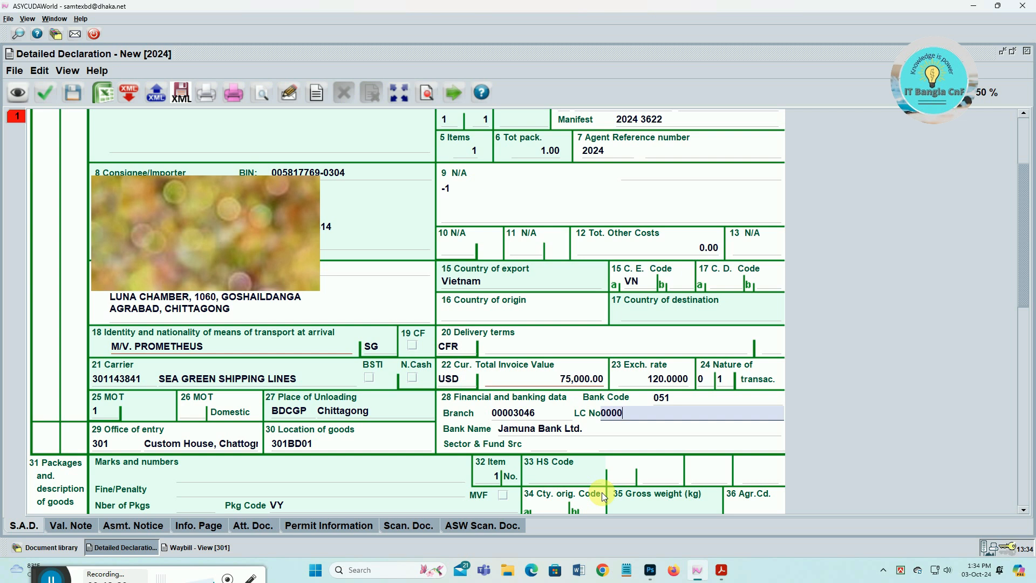
pyautogui.press('Tab')
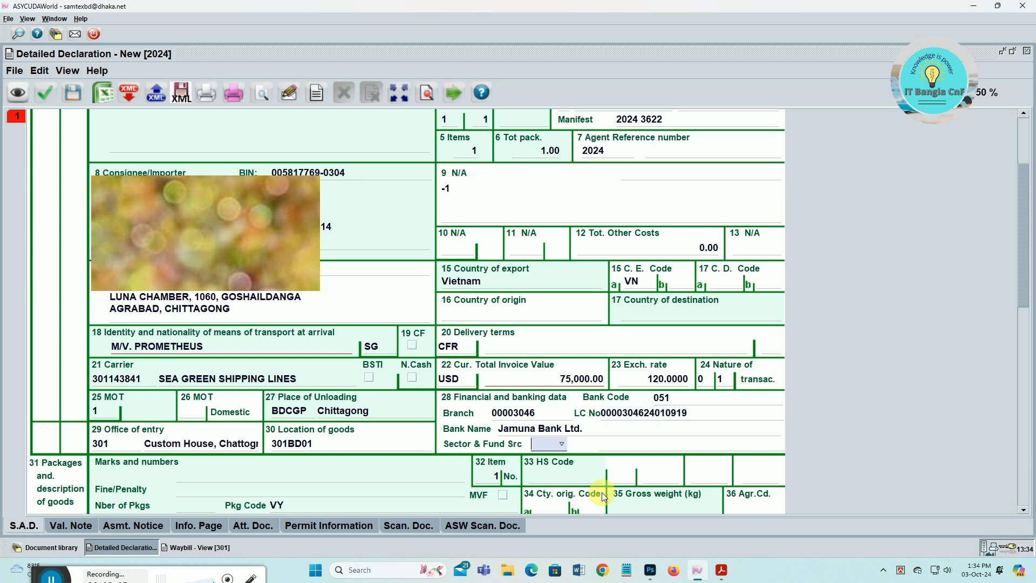
# - Correct the sector and fund source to 062 Industrial Cash and dismiss the Client Exception error
pyautogui.write('012')
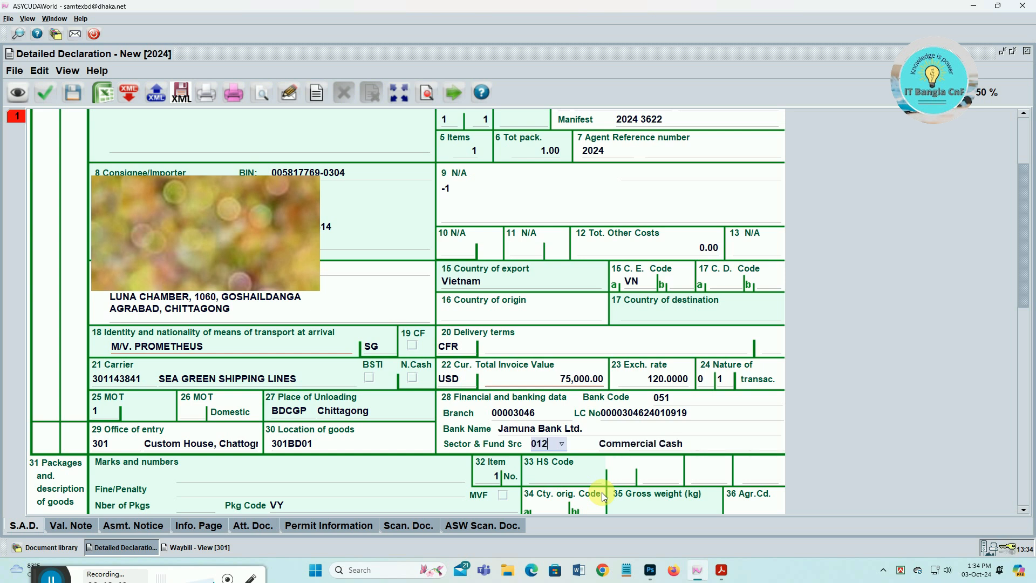
pyautogui.press('BackSpace')
pyautogui.press('BackSpace')
pyautogui.press('BackSpace')
pyautogui.write('061')
pyautogui.press('BackSpace')
pyautogui.write('2')
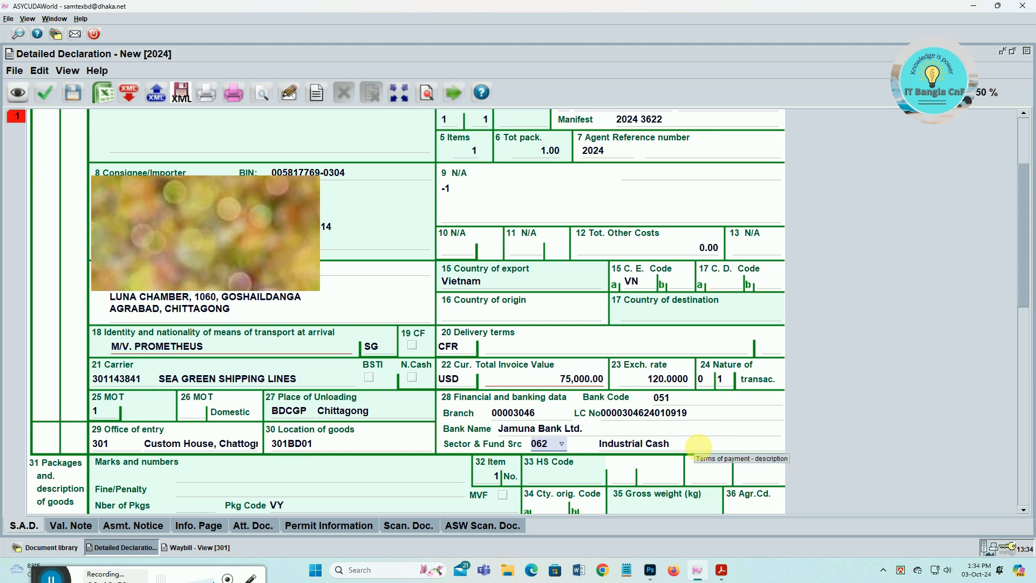
pyautogui.click(698, 447)
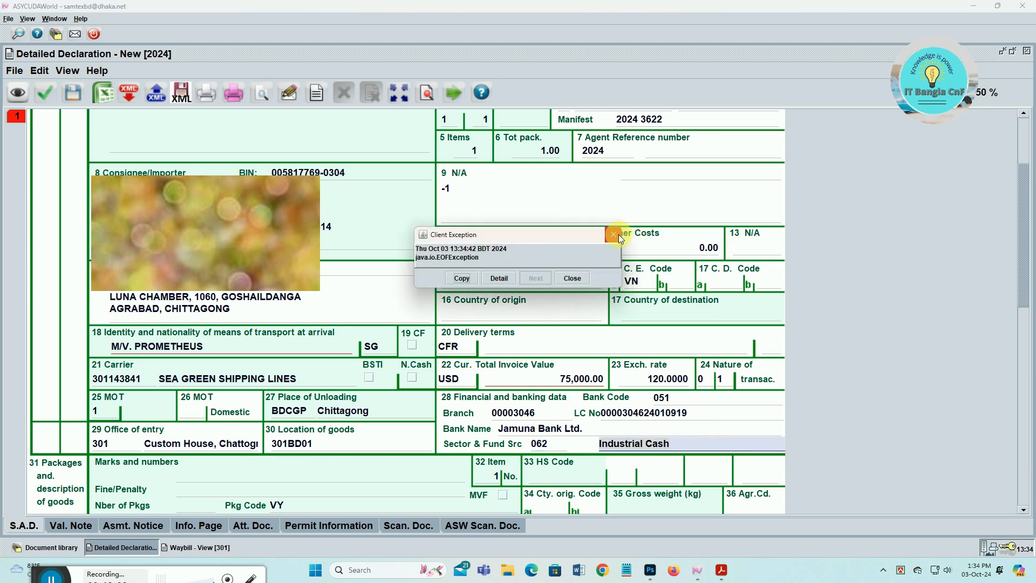
pyautogui.click(617, 236)
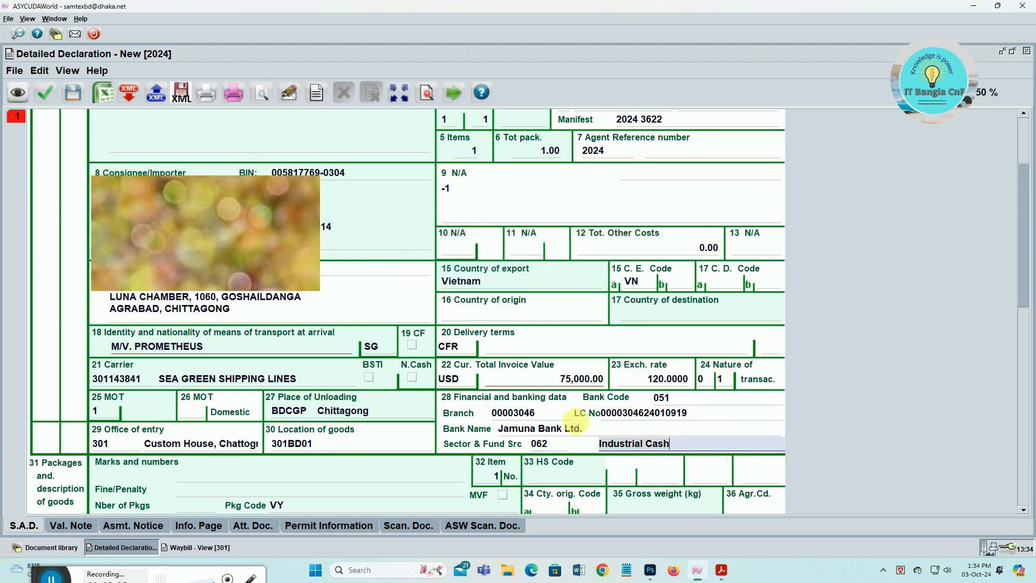
pyautogui.click(283, 477)
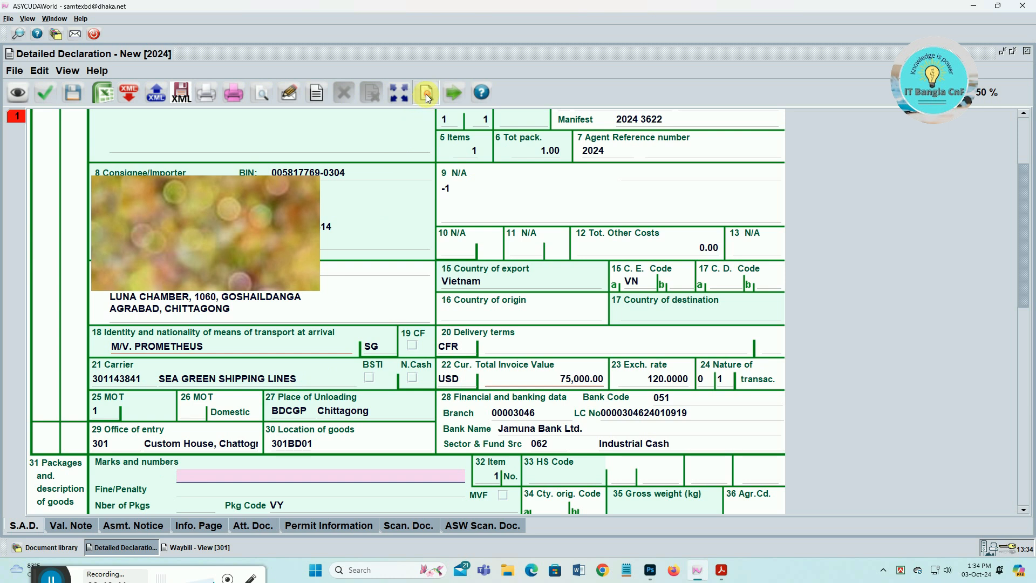
# - Check the waybill's goods details and paste its marks '--' into box 31 Marks and numbers
pyautogui.click(234, 547)
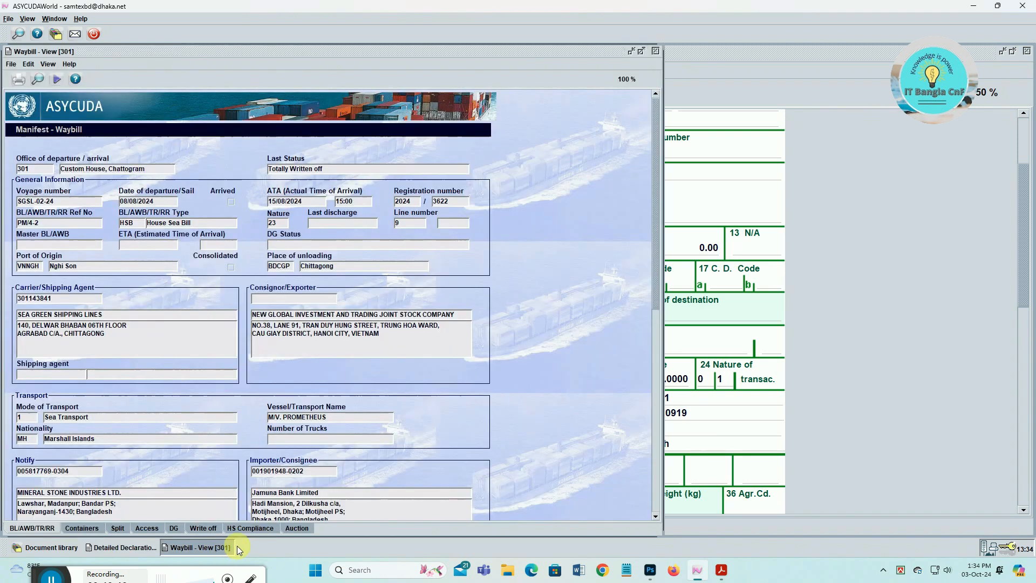
pyautogui.scroll(-6, 312, 459)
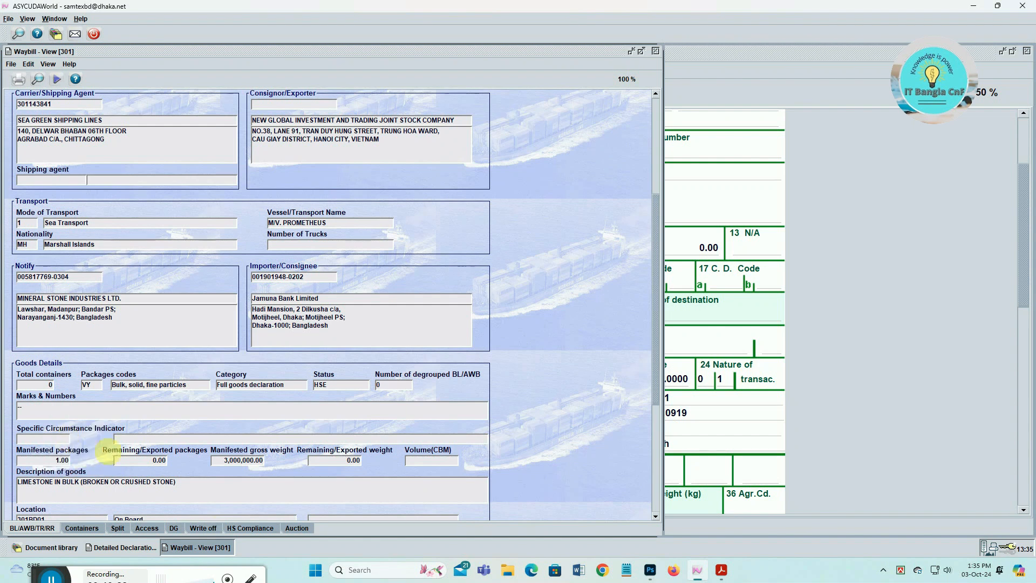
pyautogui.click(121, 547)
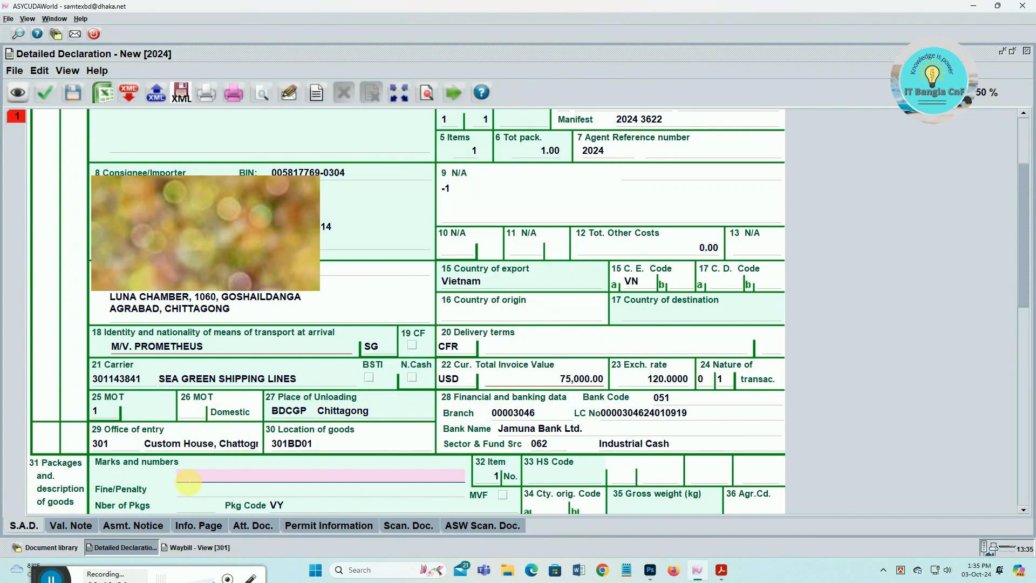
pyautogui.rightClick(189, 481)
pyautogui.click(220, 537)
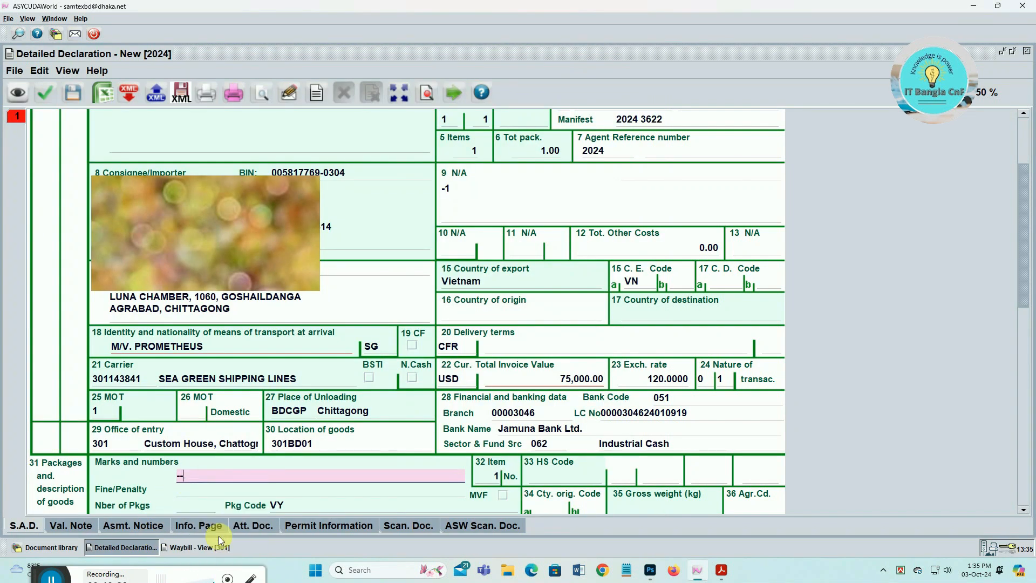
pyautogui.scroll(-3, 210, 422)
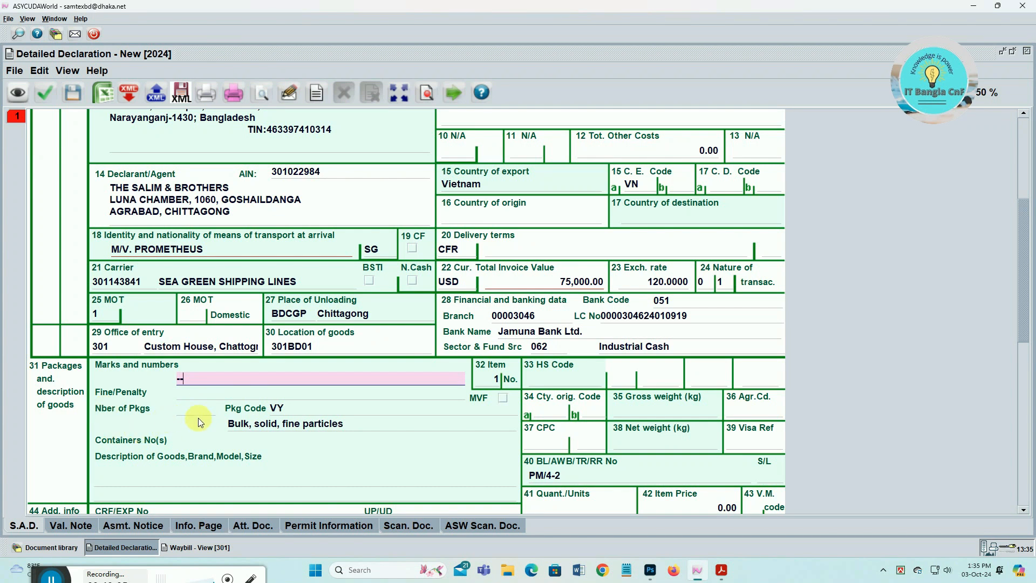
# - Enter 1 package and HS code 25171090 with sub-code 000
pyautogui.scroll(3, 547, 440)
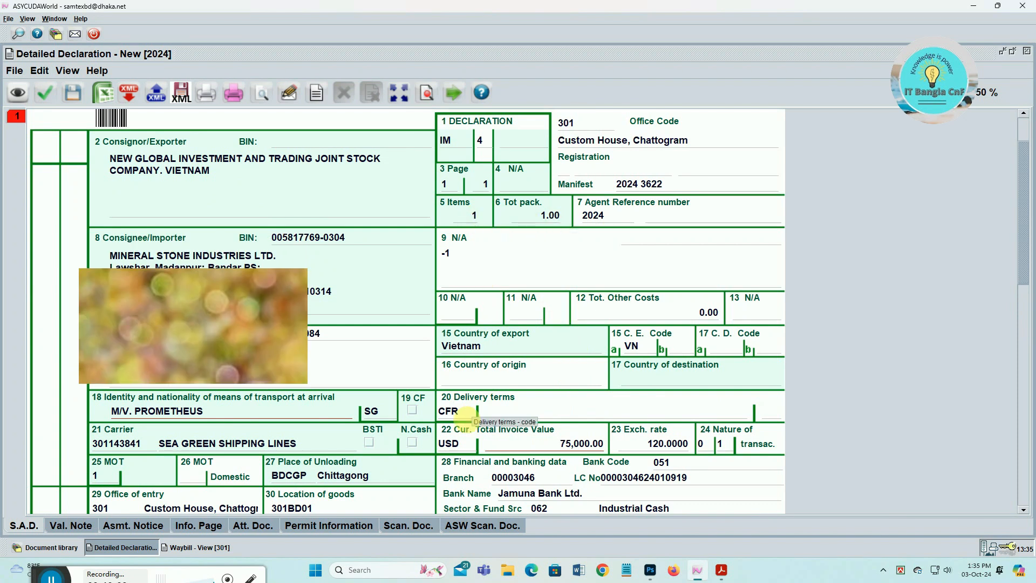
pyautogui.scroll(-2, 217, 453)
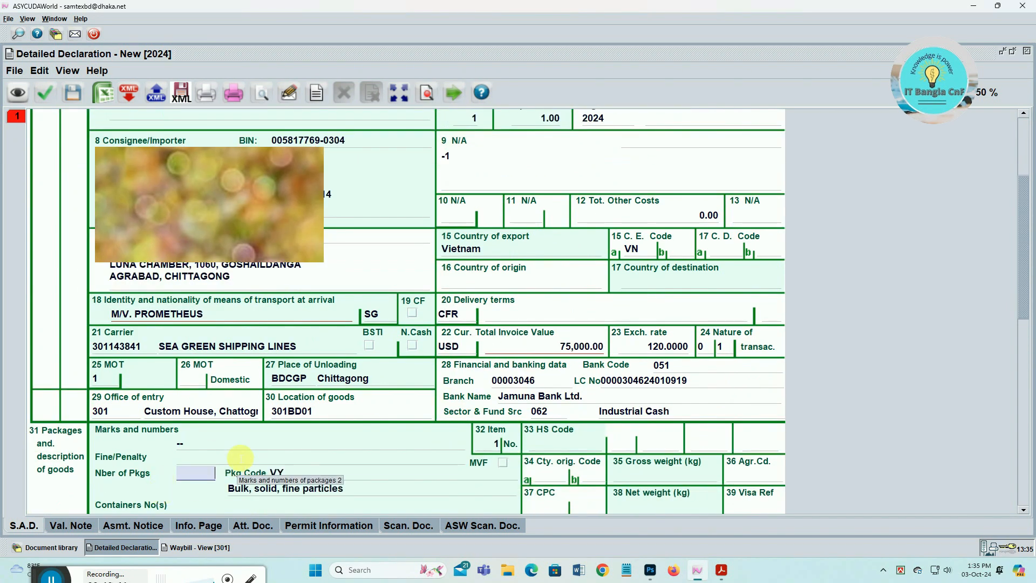
pyautogui.write('1')
pyautogui.press('Tab')
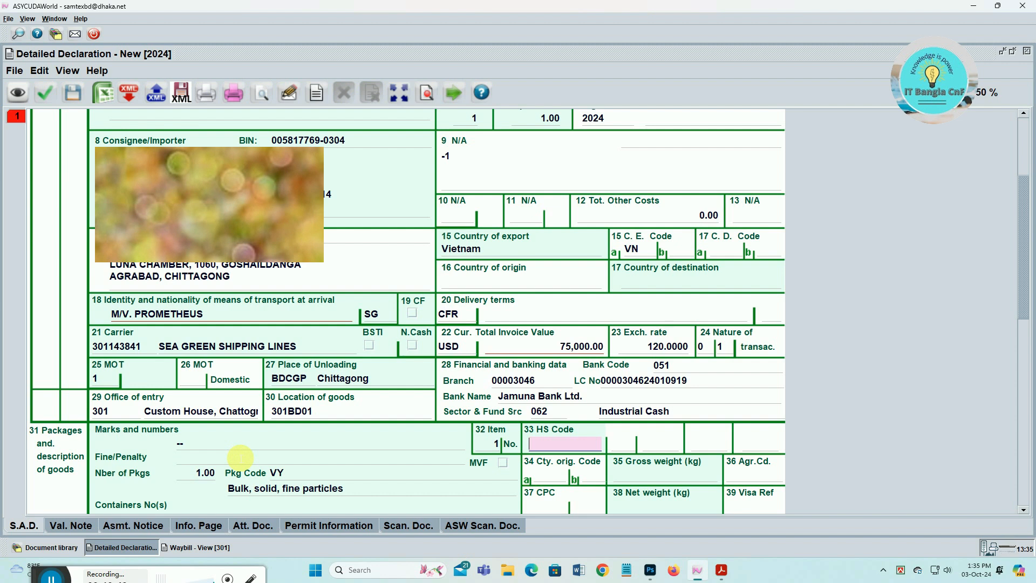
pyautogui.write('25171090')
pyautogui.press('Tab')
pyautogui.write('000')
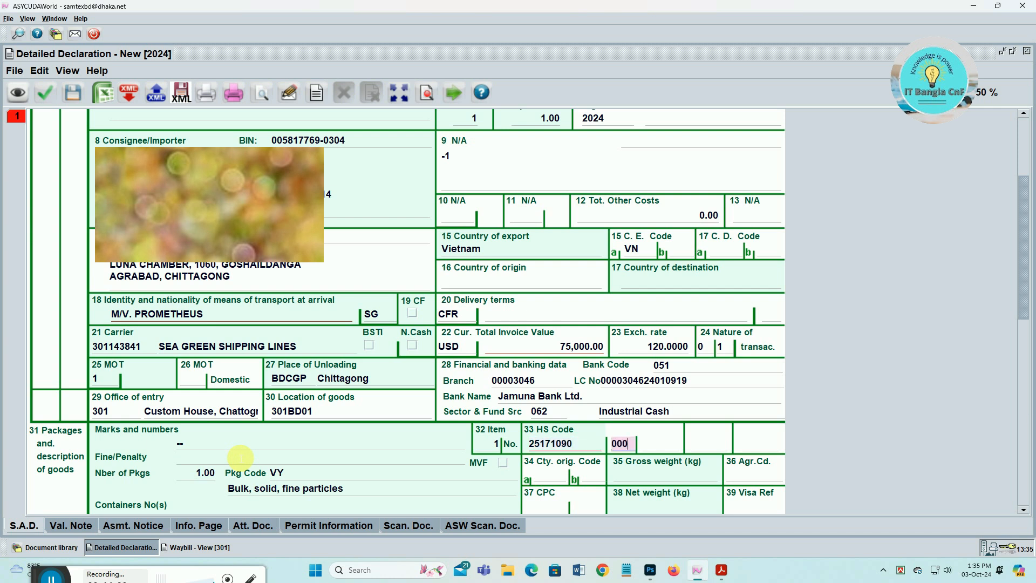
pyautogui.press('Tab')
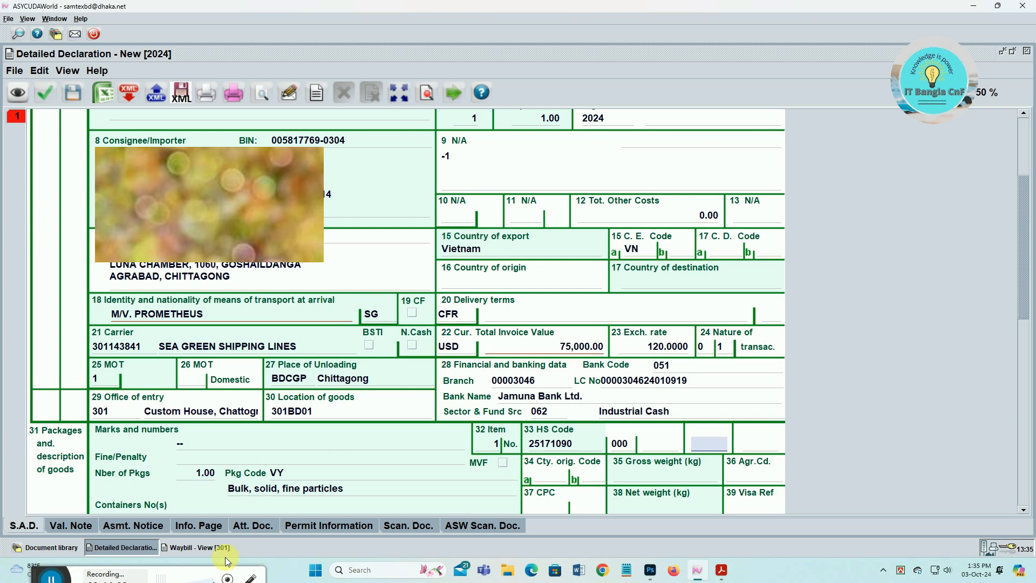
pyautogui.click(650, 570)
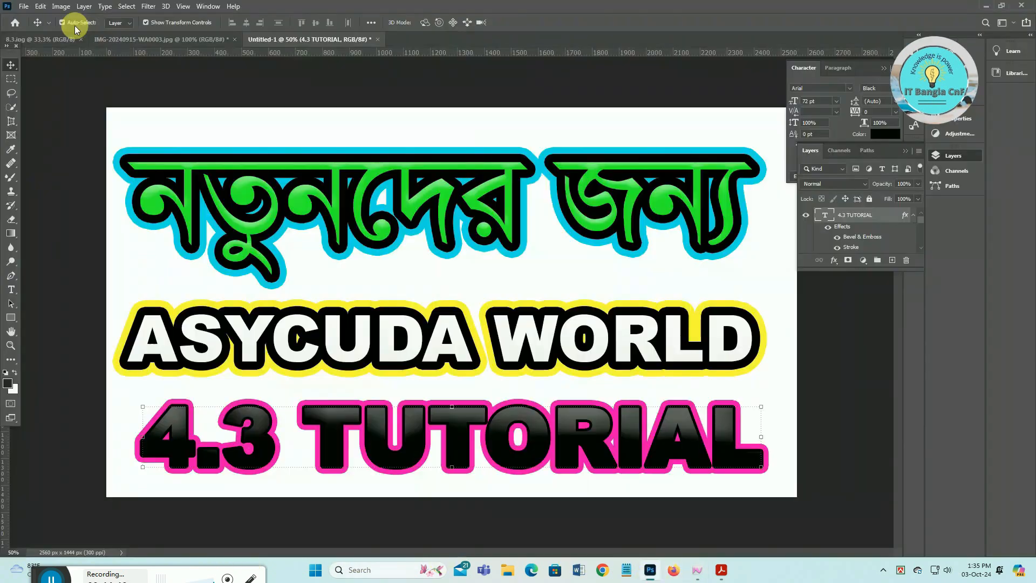
# - Compare the 8.3.jpg and IMG-20240915-WA0003.jpg scans in Photoshop, then go back to ASYCUDA World
pyautogui.click(43, 40)
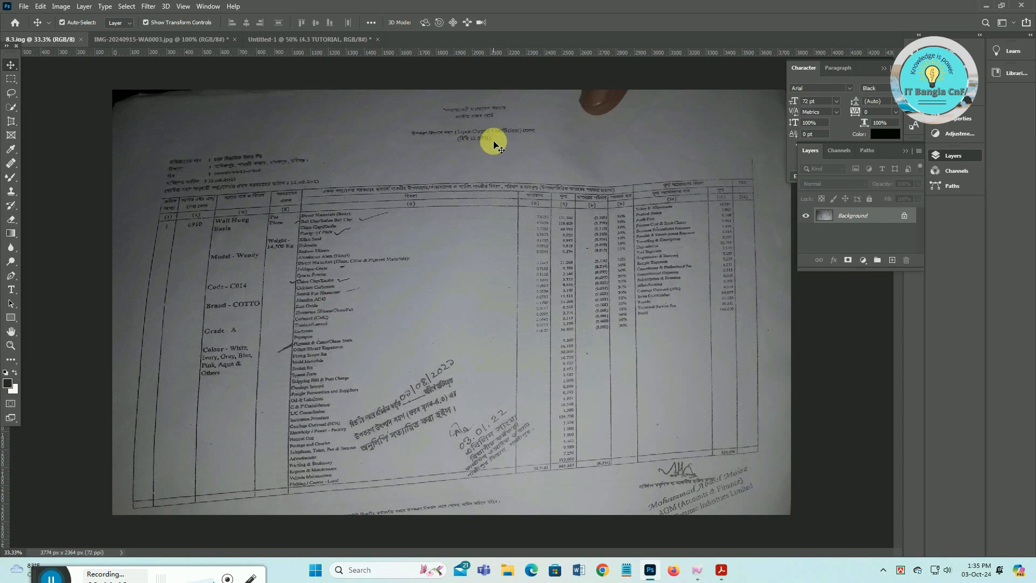
pyautogui.click(149, 40)
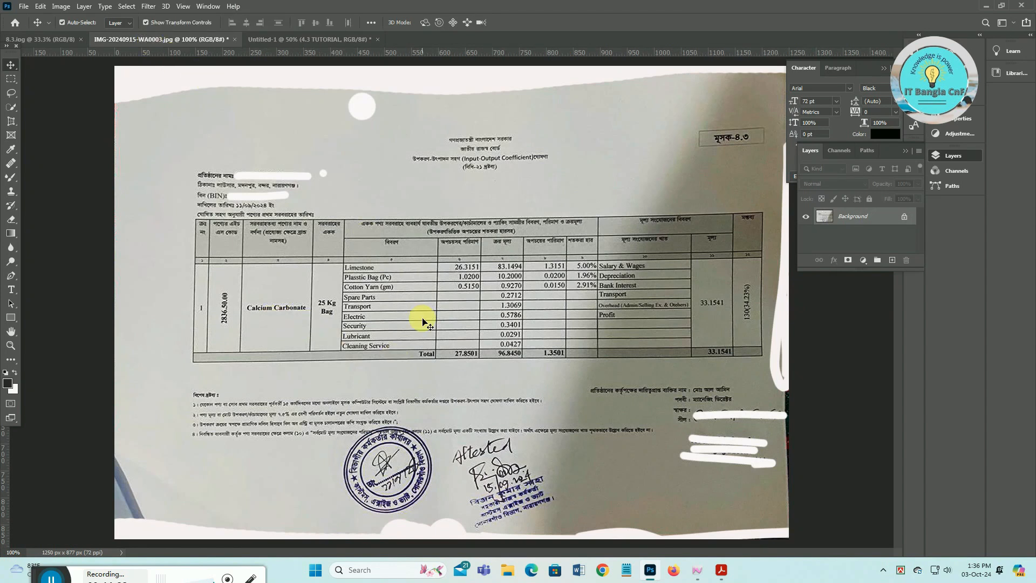
pyautogui.click(67, 42)
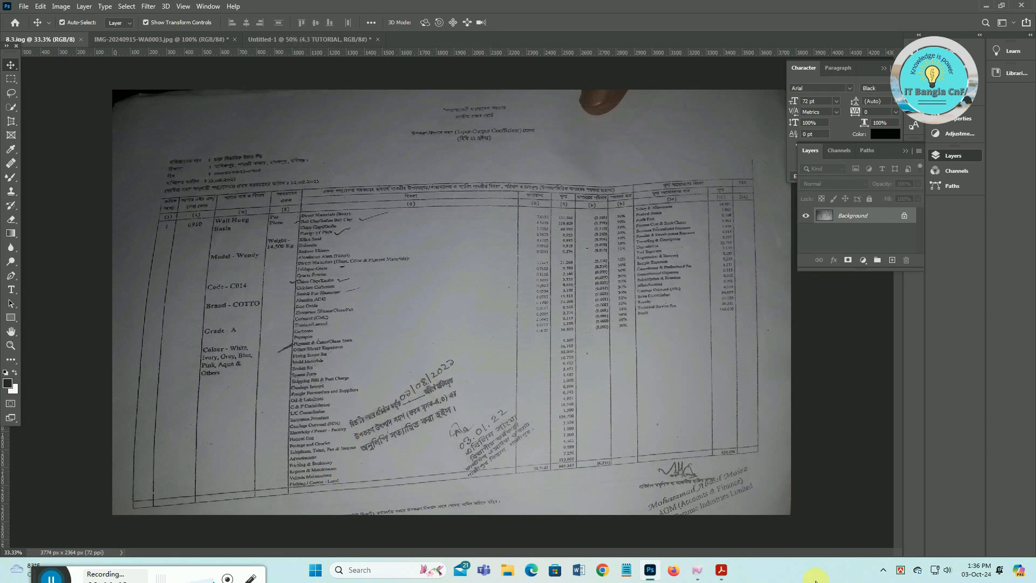
pyautogui.click(697, 569)
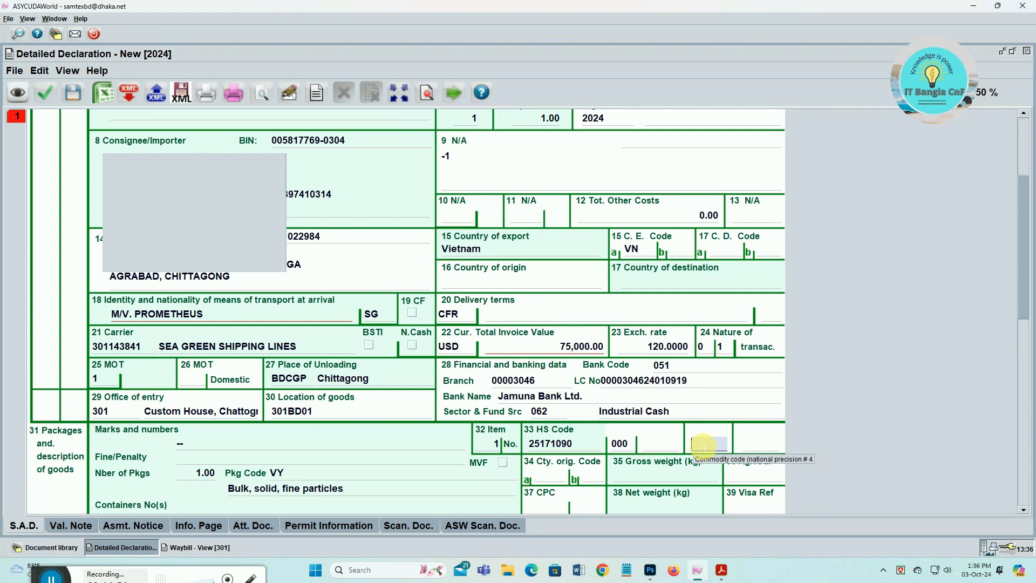
pyautogui.write('999')
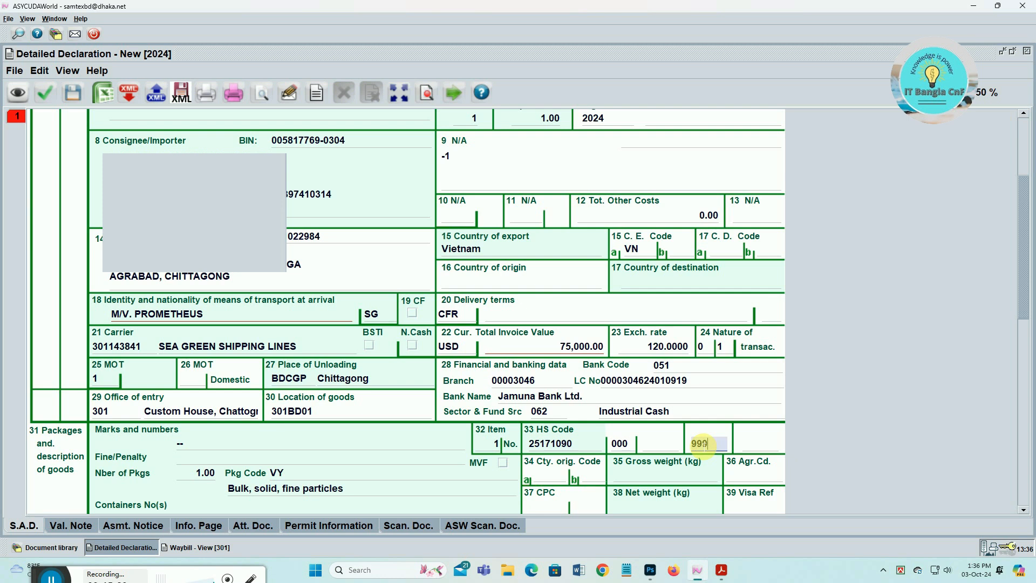
pyautogui.press('Tab')
pyautogui.press('Tab')
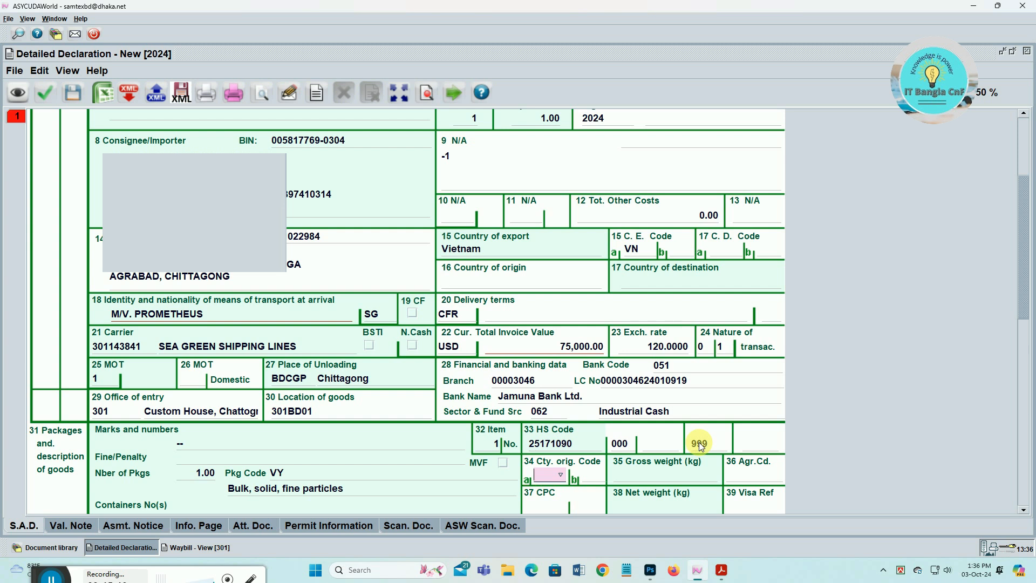
pyautogui.scroll(3, 698, 442)
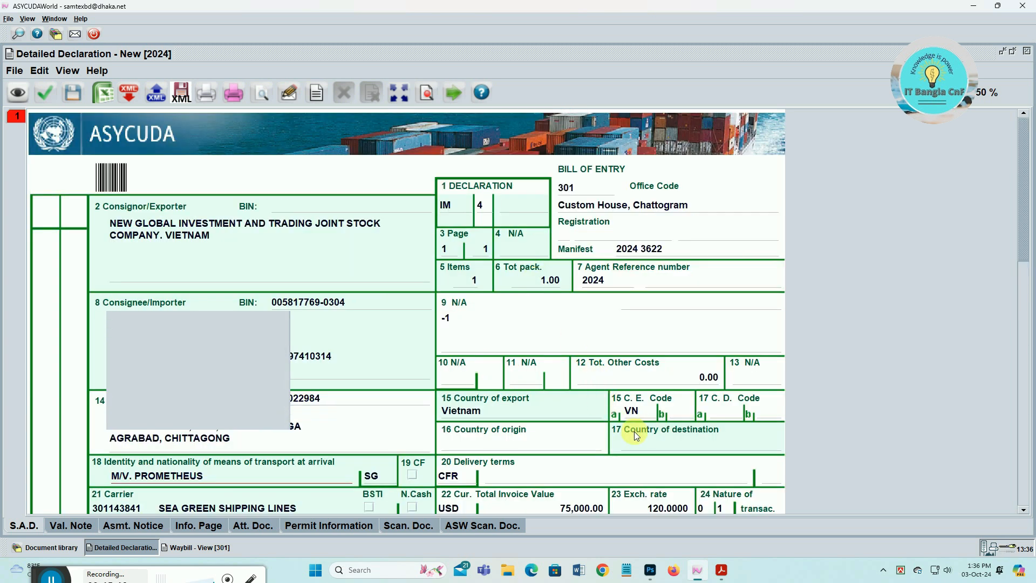
pyautogui.click(635, 412)
pyautogui.scroll(-5, 600, 423)
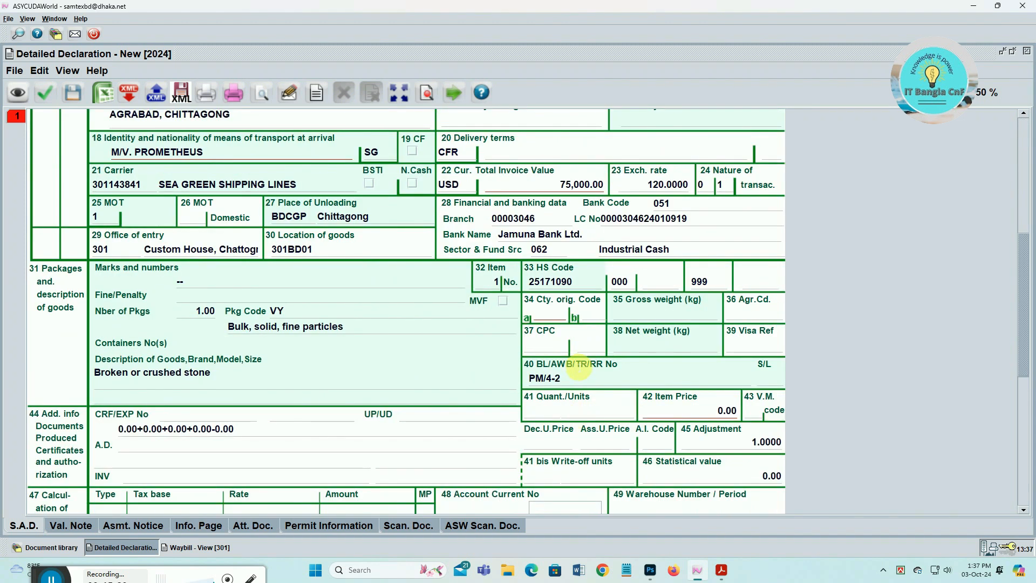
pyautogui.click(546, 315)
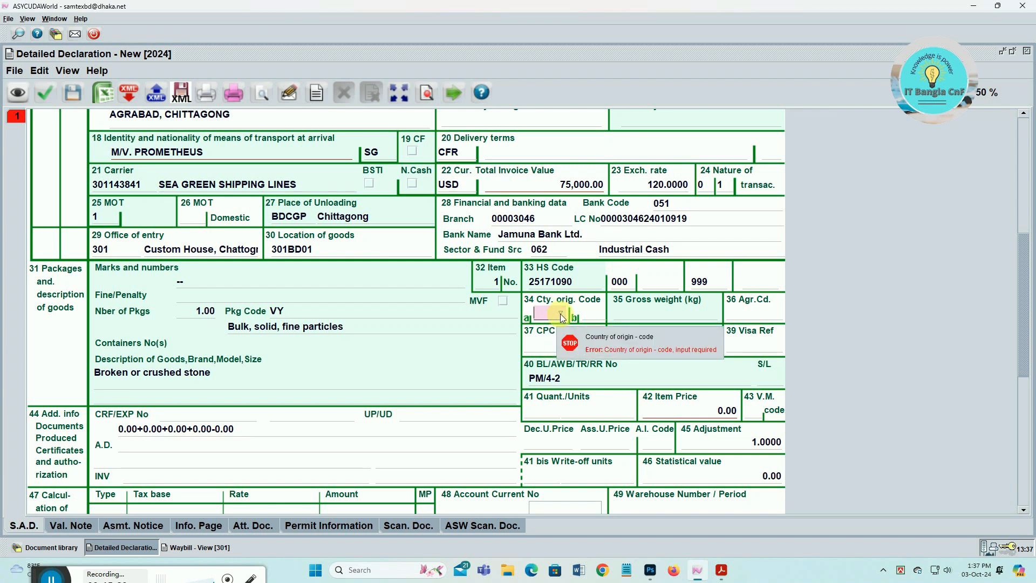
pyautogui.scroll(3, 640, 312)
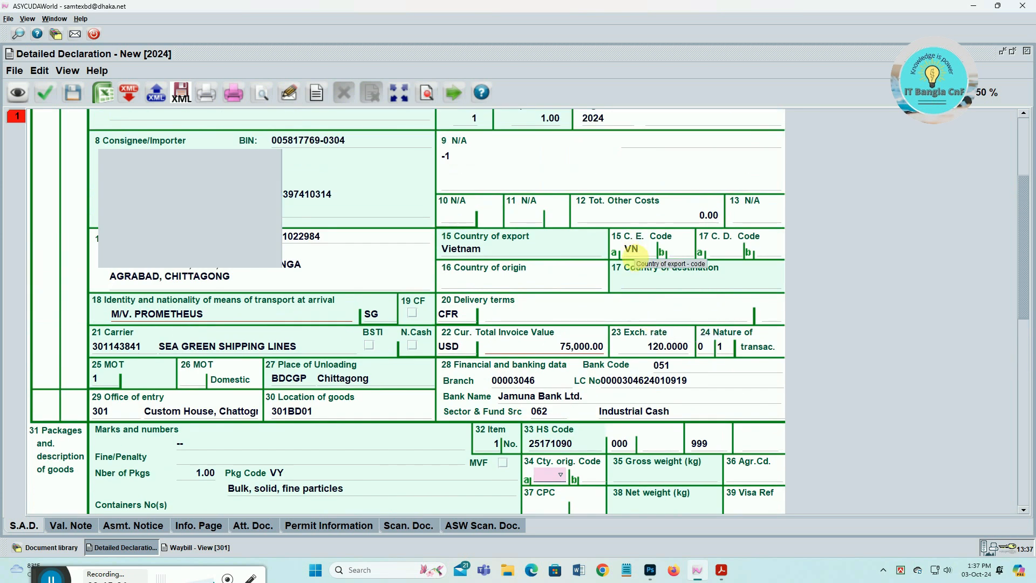
pyautogui.scroll(-2, 626, 378)
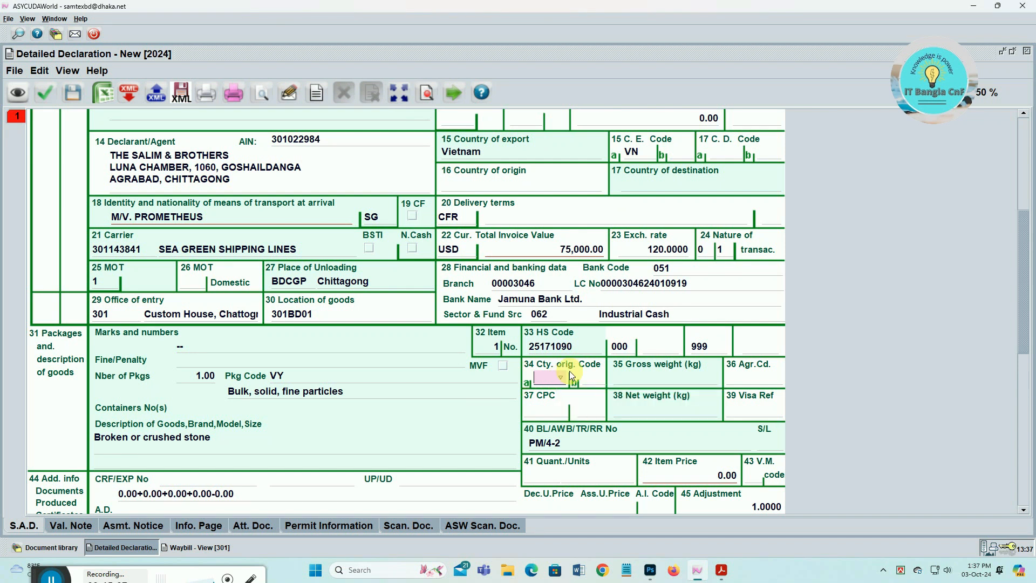
# - Enter origin code VN, gross weight 3,000,000 and CPC codes 4000 and A68
pyautogui.write('VN')
pyautogui.press('Tab')
pyautogui.write('3000000')
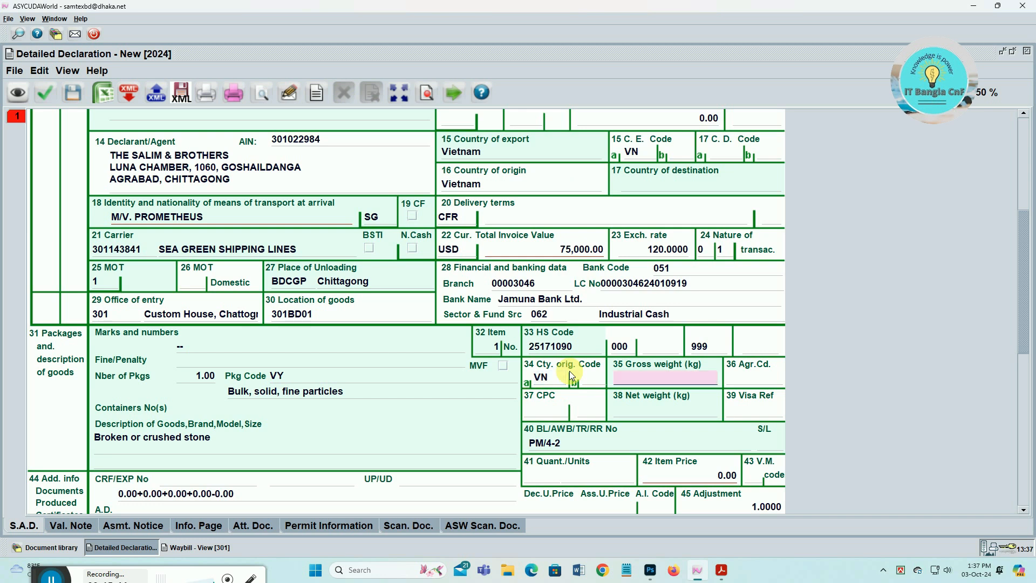
pyautogui.press('Tab')
pyautogui.press('Tab')
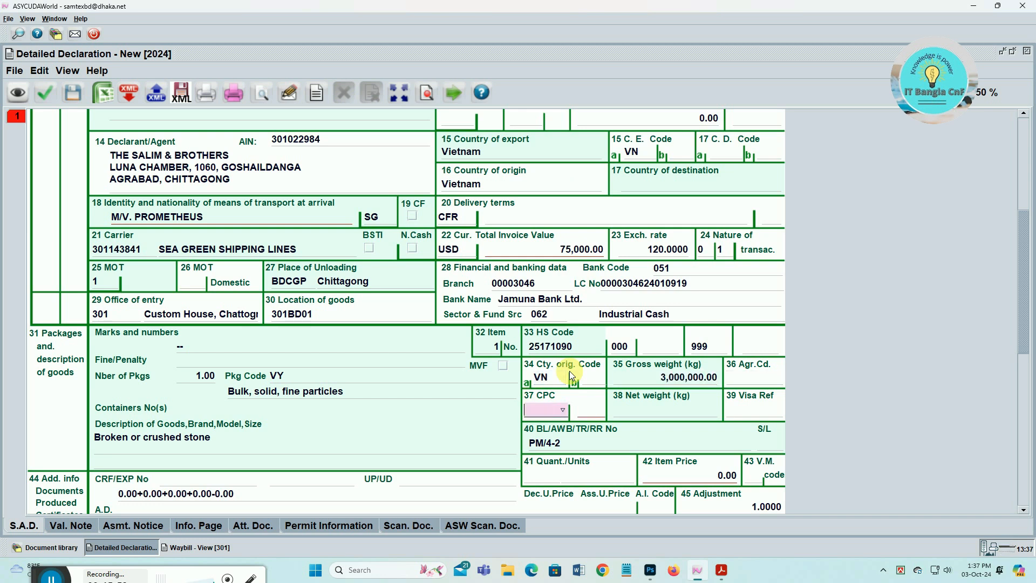
pyautogui.write('4000')
pyautogui.press('Tab')
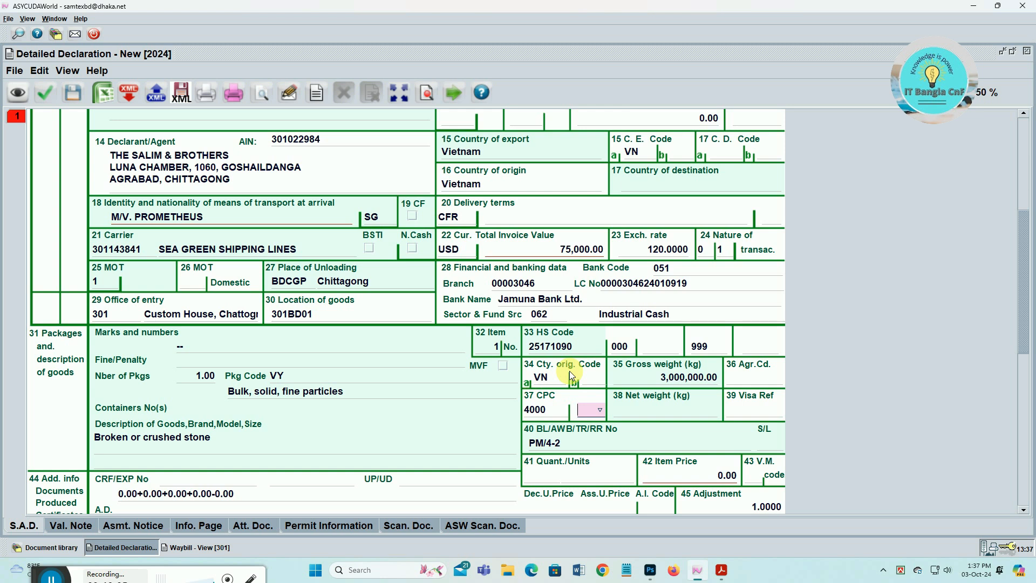
pyautogui.write('A11')
pyautogui.press('Down')
pyautogui.press('Tab')
# - Enter net weight 3,000,000 and paste LIMSTON IN BULK as the extra goods description
pyautogui.write('3,00')
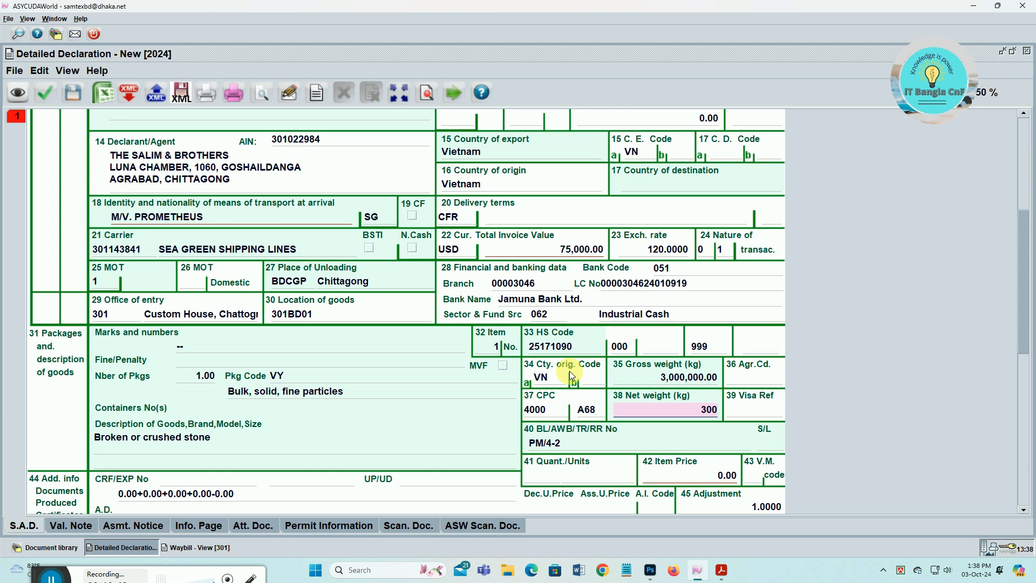
pyautogui.write('0,000')
pyautogui.press('Tab')
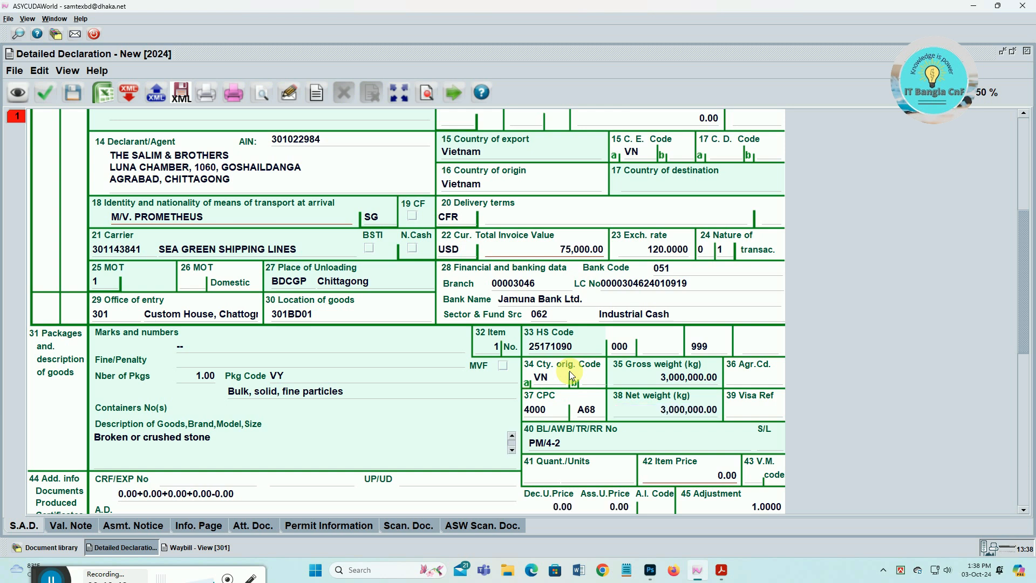
pyautogui.press('Tab')
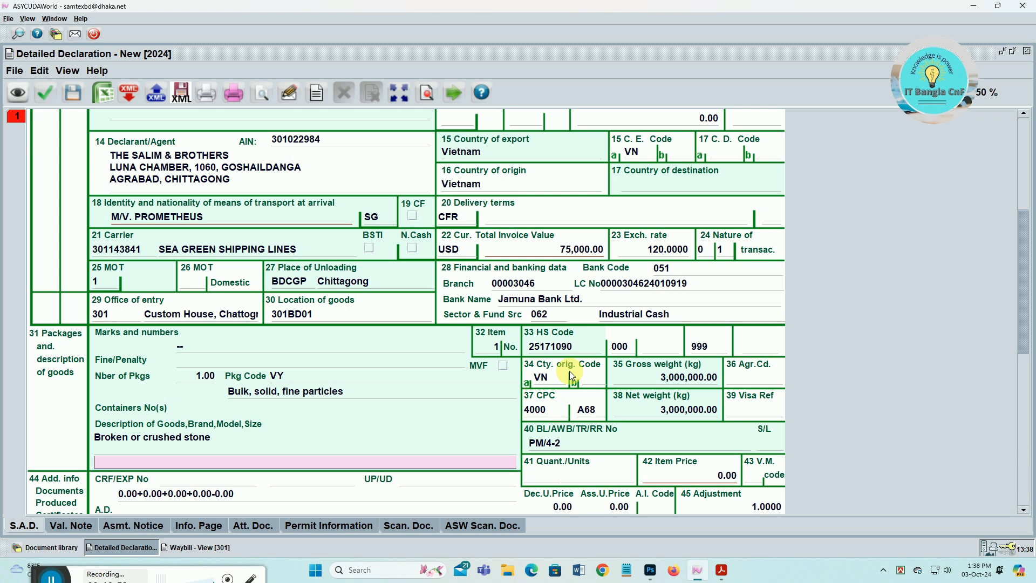
pyautogui.write('LIMSTON IN BULK')
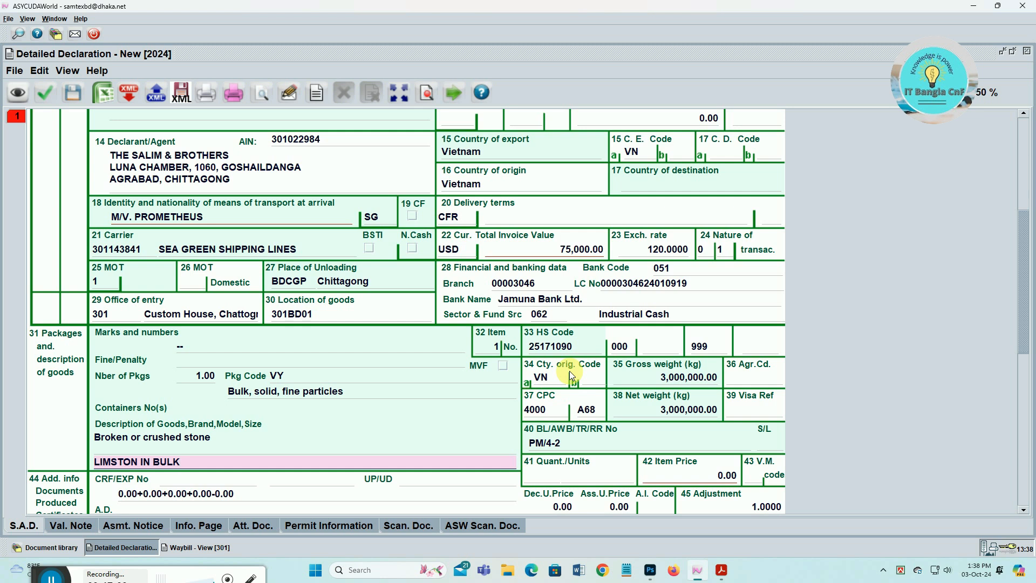
pyautogui.press('Tab')
pyautogui.press('Tab')
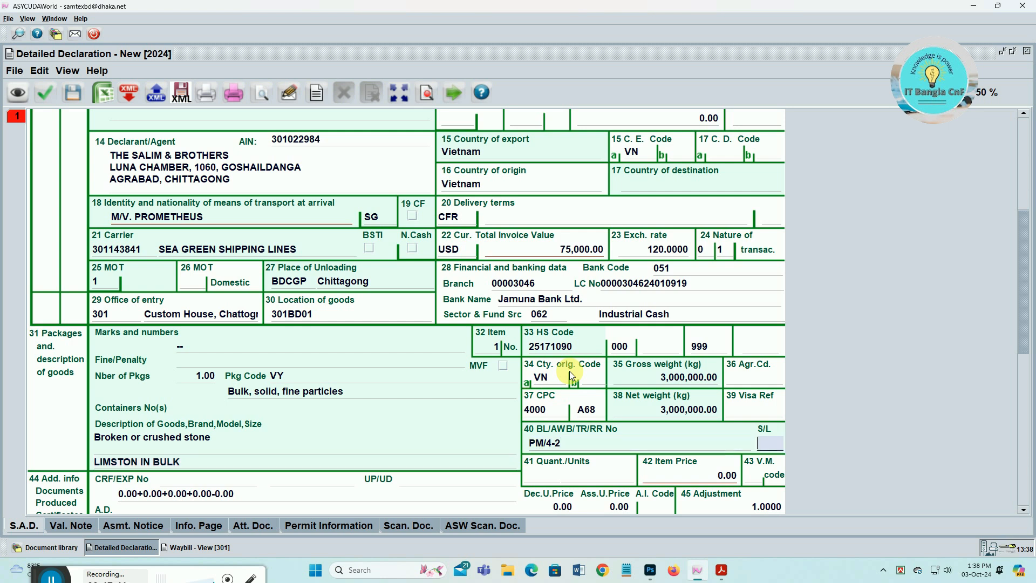
pyautogui.press('Tab')
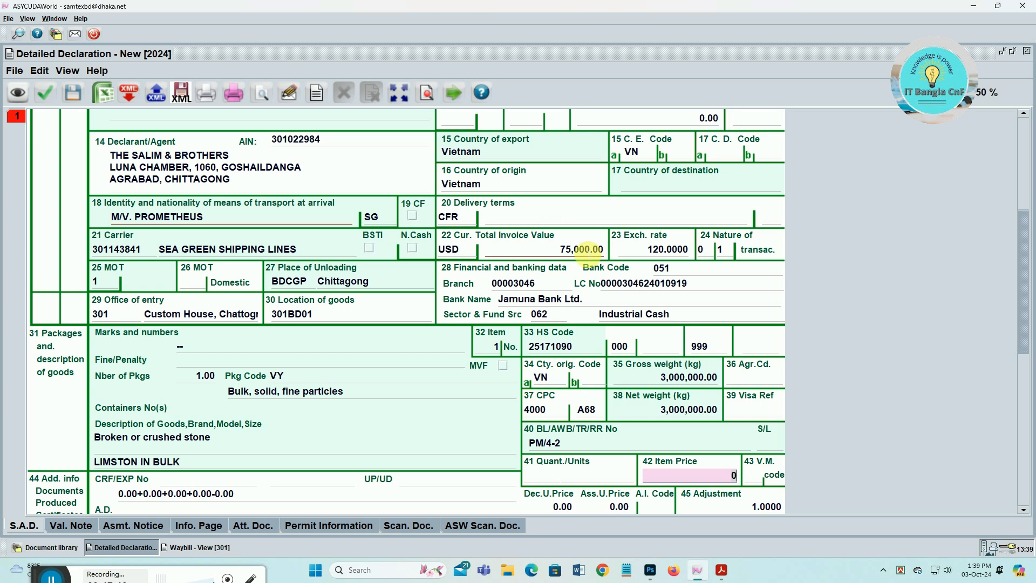
# - Copy box 22's 75,000 invoice value into box 42 Item Price
pyautogui.rightClick(586, 251)
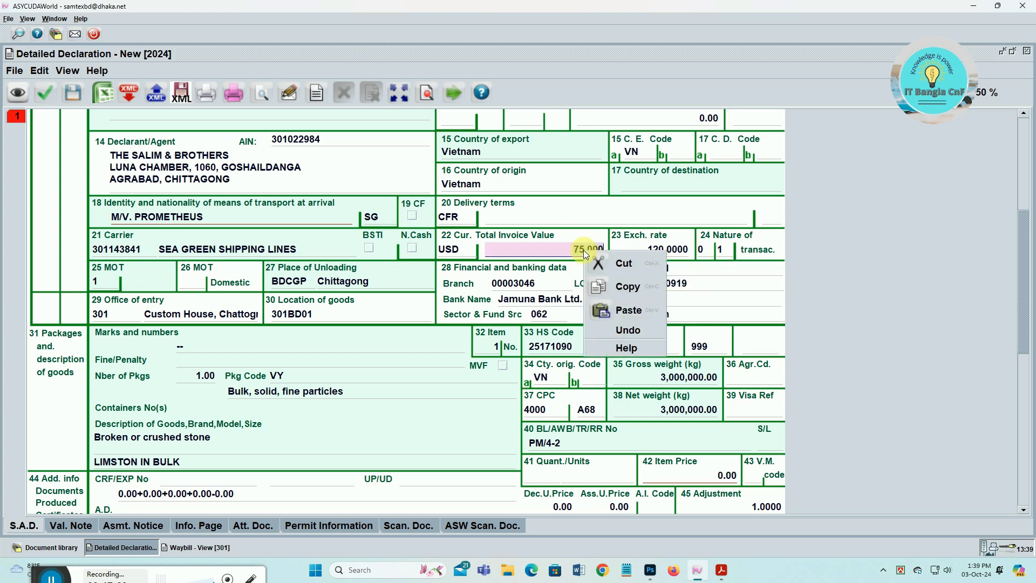
pyautogui.click(625, 294)
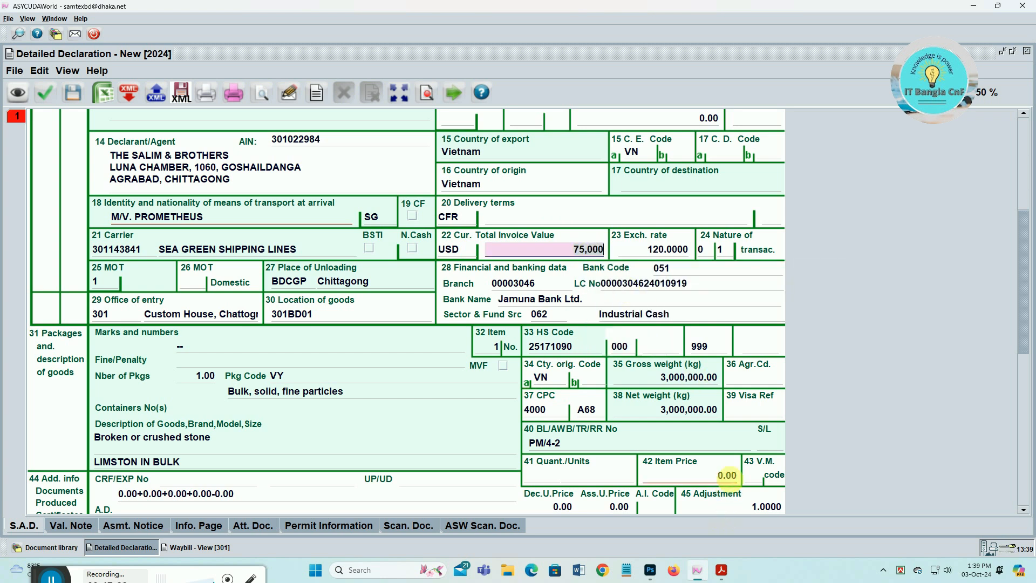
pyautogui.rightClick(716, 478)
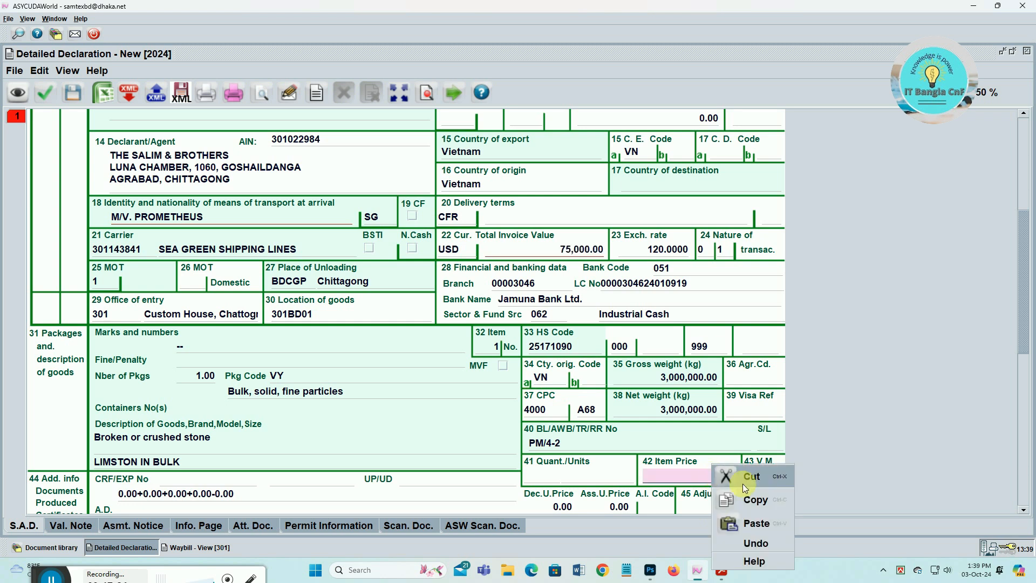
pyautogui.click(755, 523)
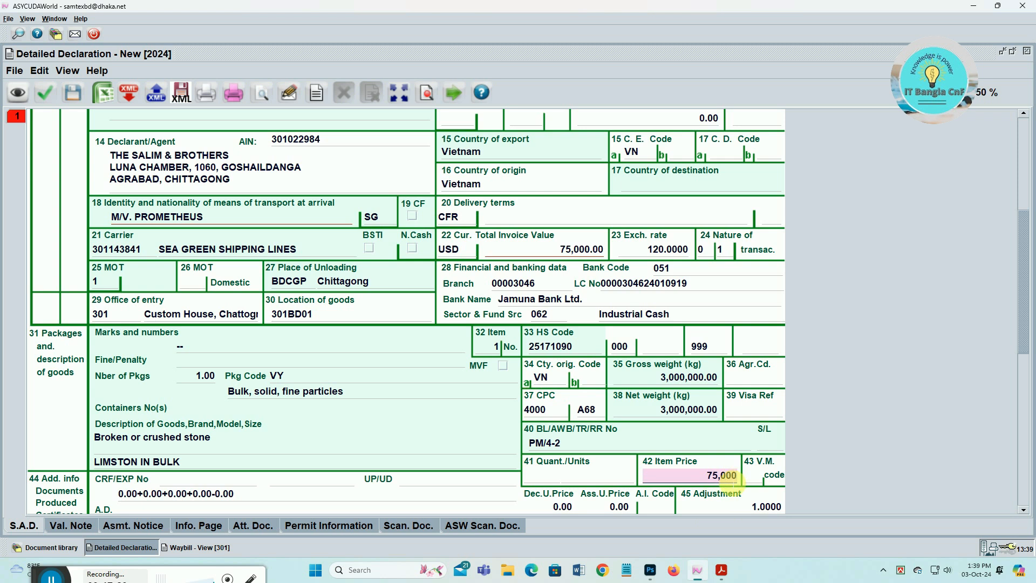
pyautogui.scroll(-3, 721, 477)
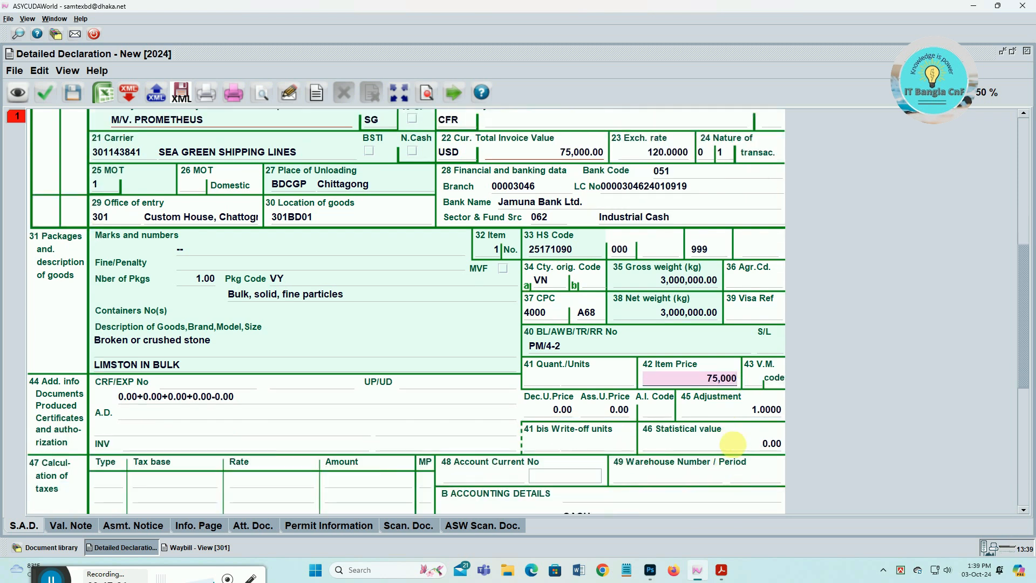
# - Paste in the invoice number and invoice date 08/08/2024
pyautogui.click(153, 446)
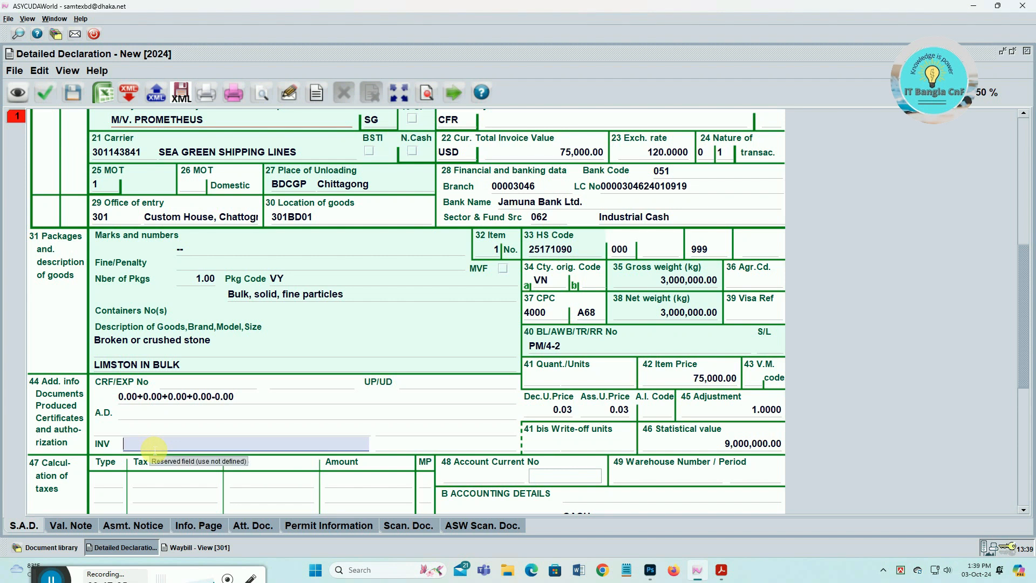
pyautogui.hotkey('ctrl', 'v')
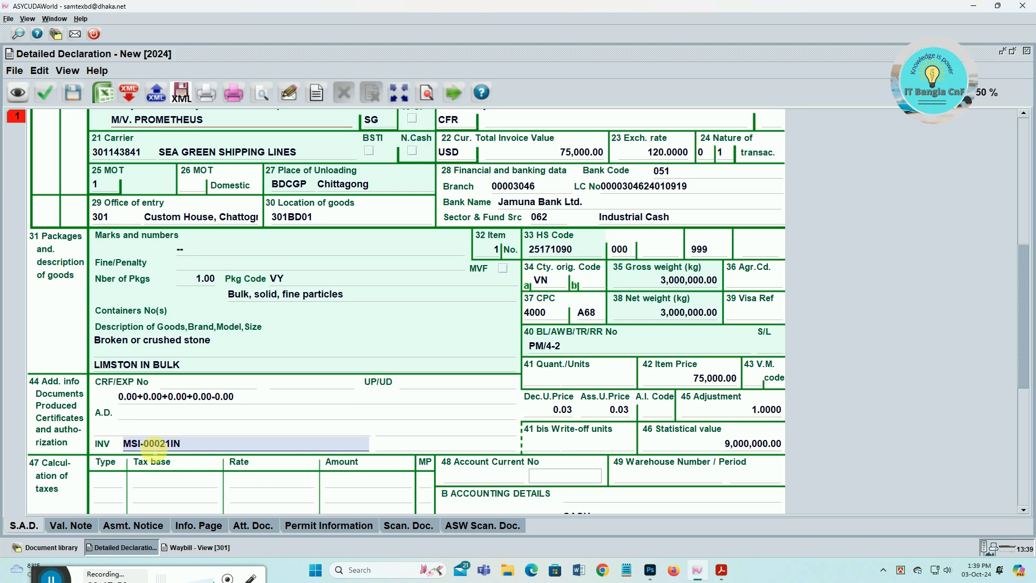
pyautogui.press('Tab')
pyautogui.hotkey('ctrl', 'v')
pyautogui.scroll(-3, 268, 398)
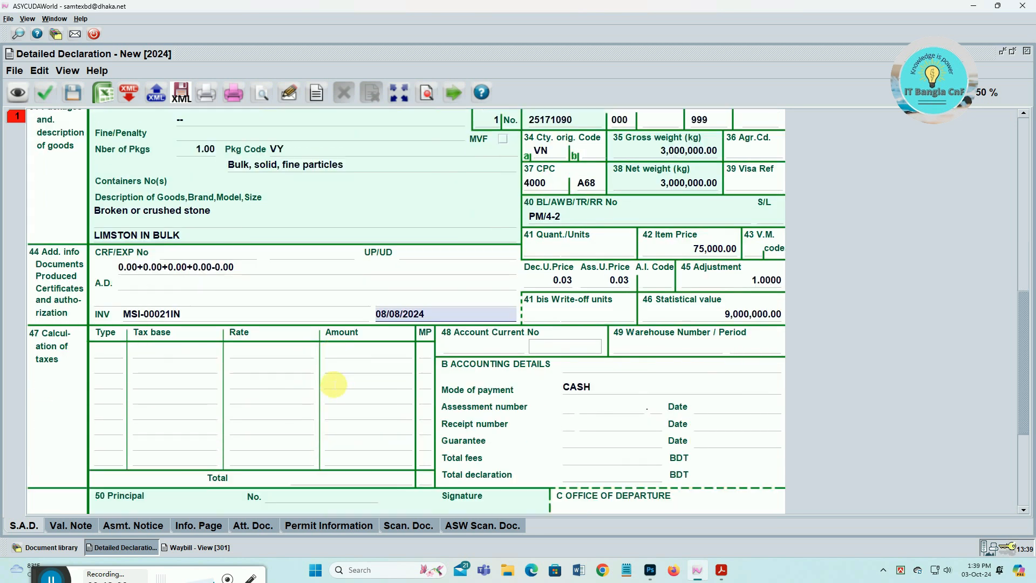
# - Set insurance to 0 on the Valuation Note
pyautogui.click(77, 526)
pyautogui.click(242, 354)
pyautogui.write('0')
pyautogui.press('Return')
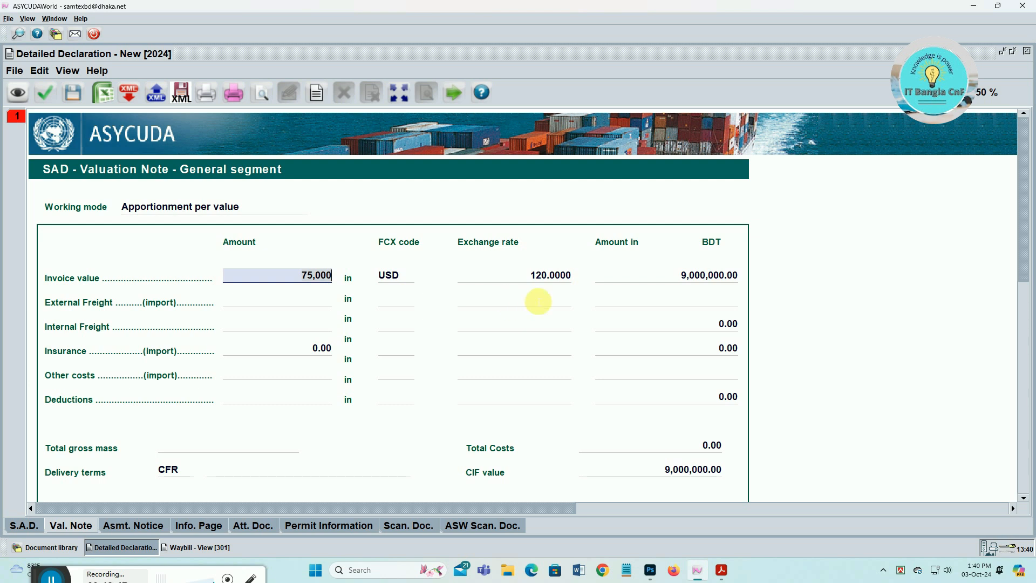
# - Set the insurance amount on the valuation note to 0
pyautogui.click(328, 348)
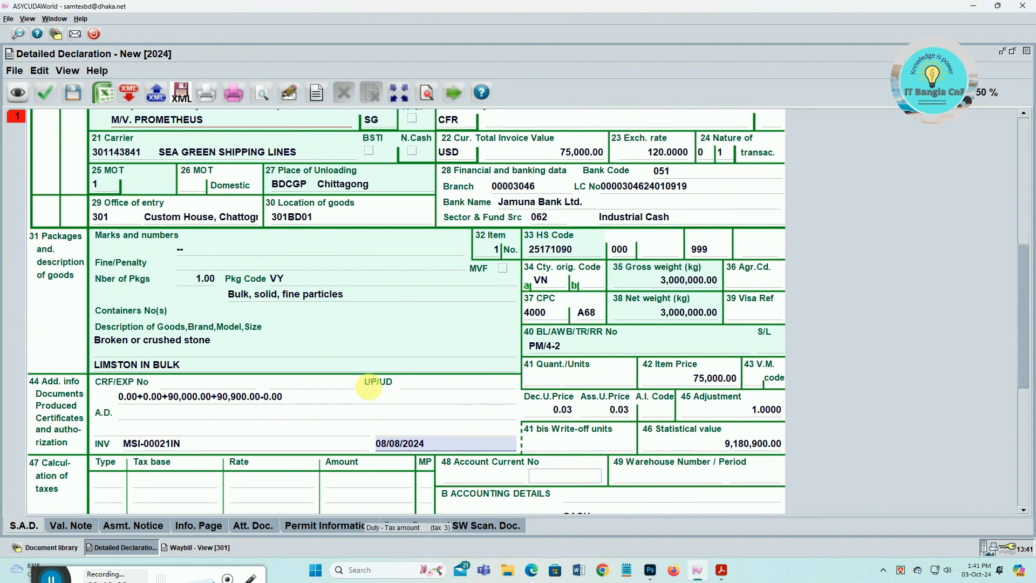
pyautogui.scroll(3, 372, 389)
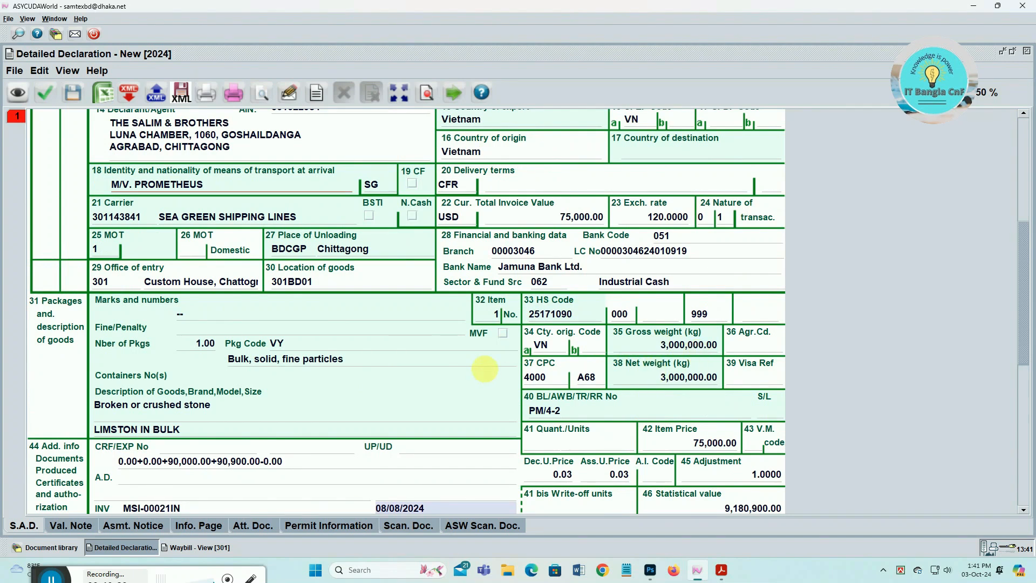
pyautogui.scroll(10, 485, 369)
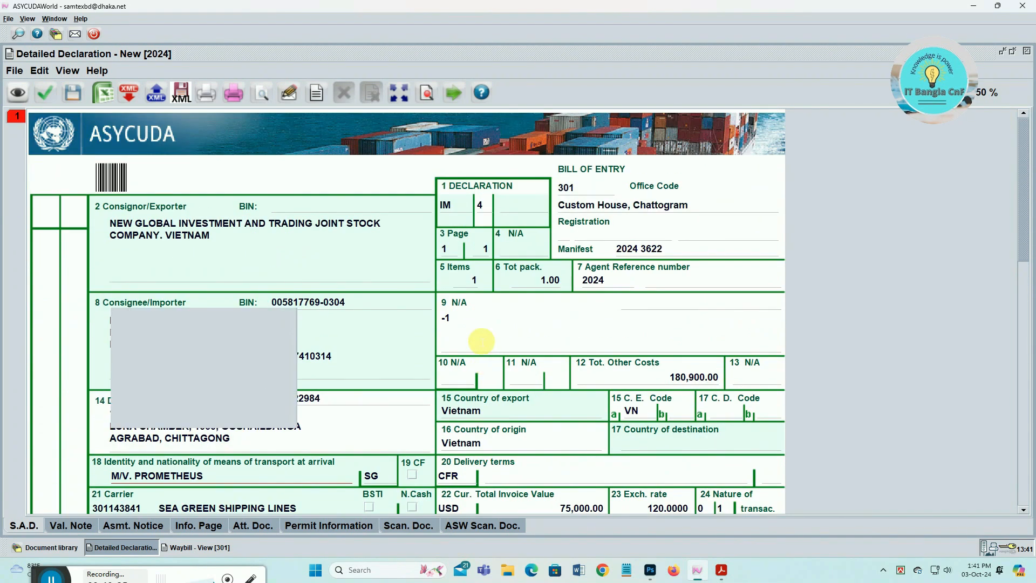
pyautogui.scroll(-3, 642, 415)
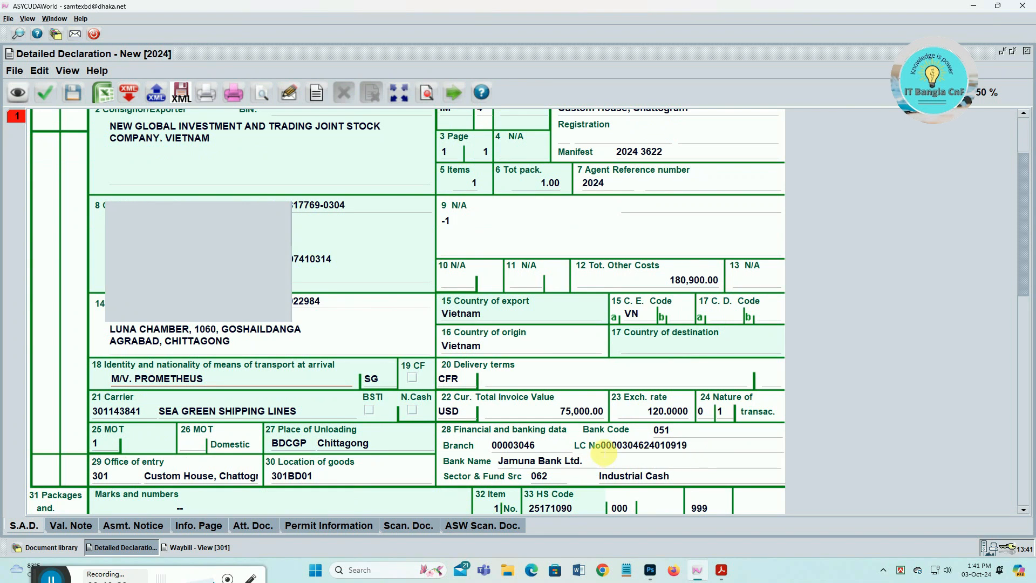
pyautogui.scroll(-1, 603, 454)
# - Cut the LC number out of box 28's banking data, leaving LC No empty
pyautogui.click(691, 444)
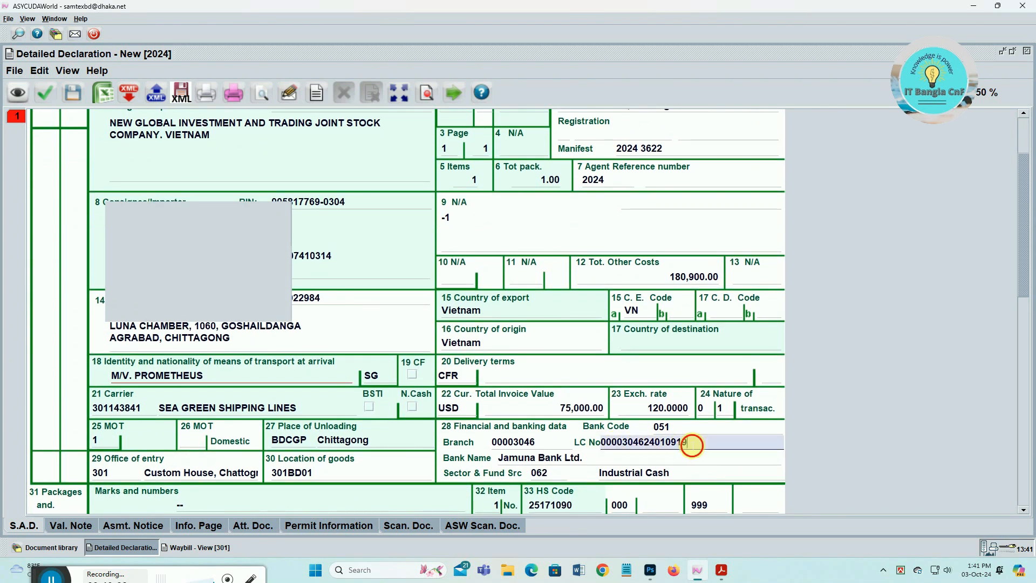
pyautogui.rightClick(644, 446)
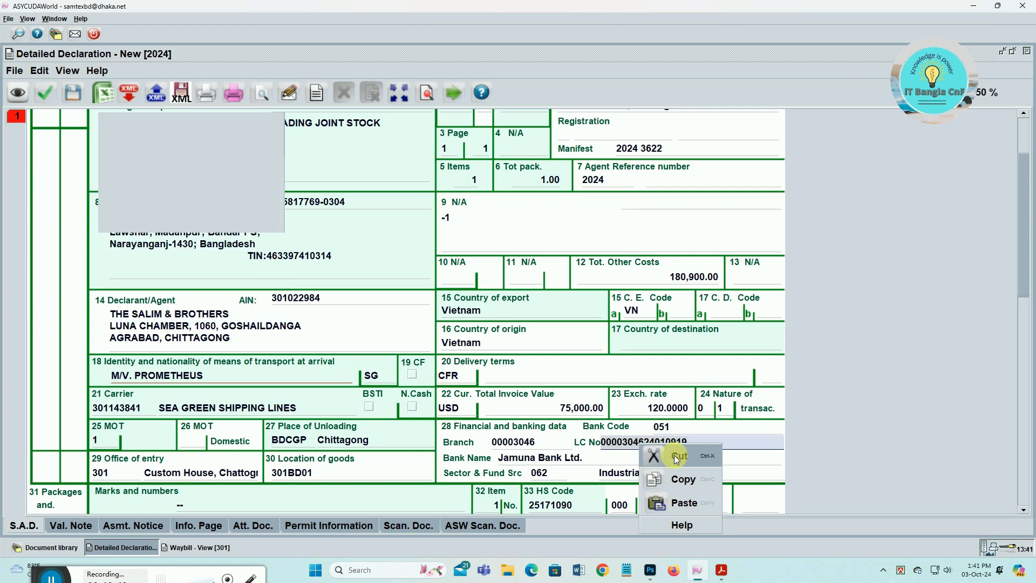
pyautogui.click(677, 459)
pyautogui.scroll(-1, 670, 454)
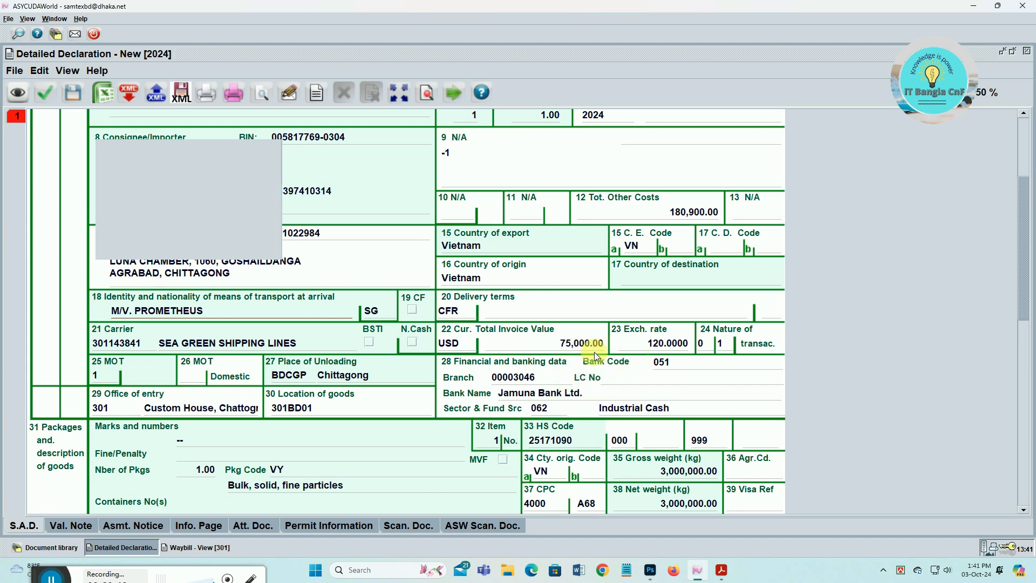
# - Verify the declaration, store it as #729, and close the waybill view
pyautogui.click(18, 95)
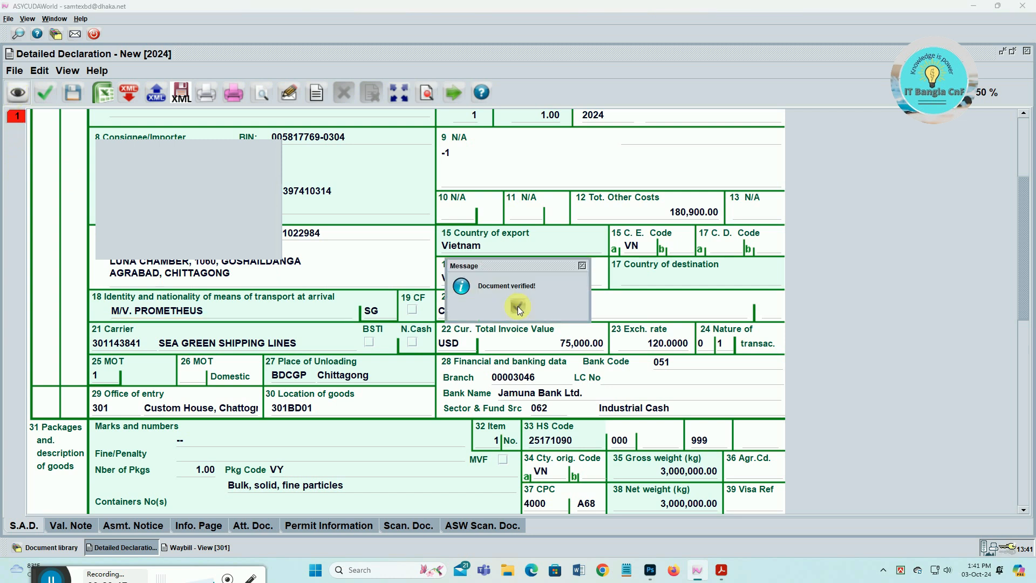
pyautogui.click(517, 306)
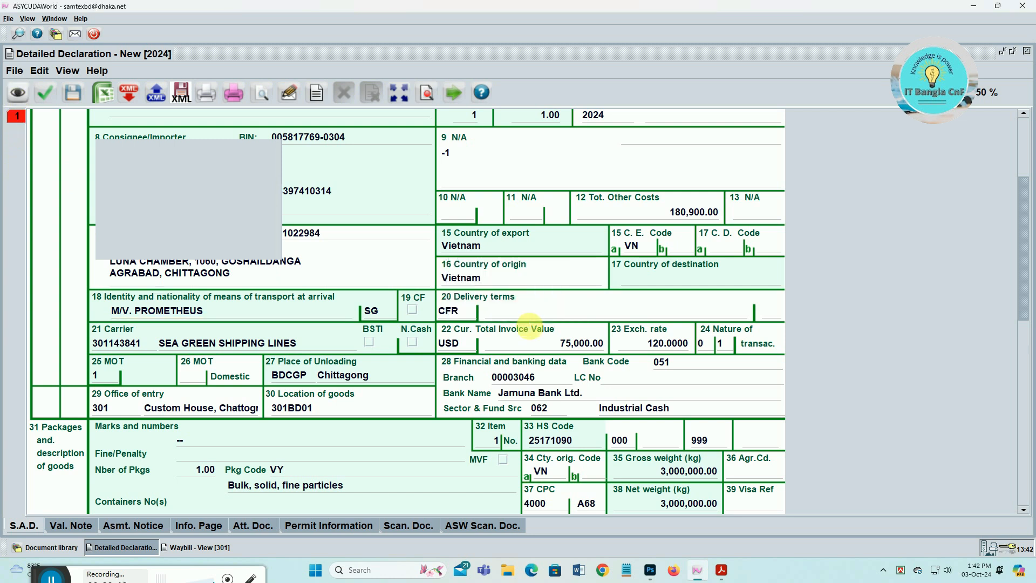
pyautogui.click(73, 96)
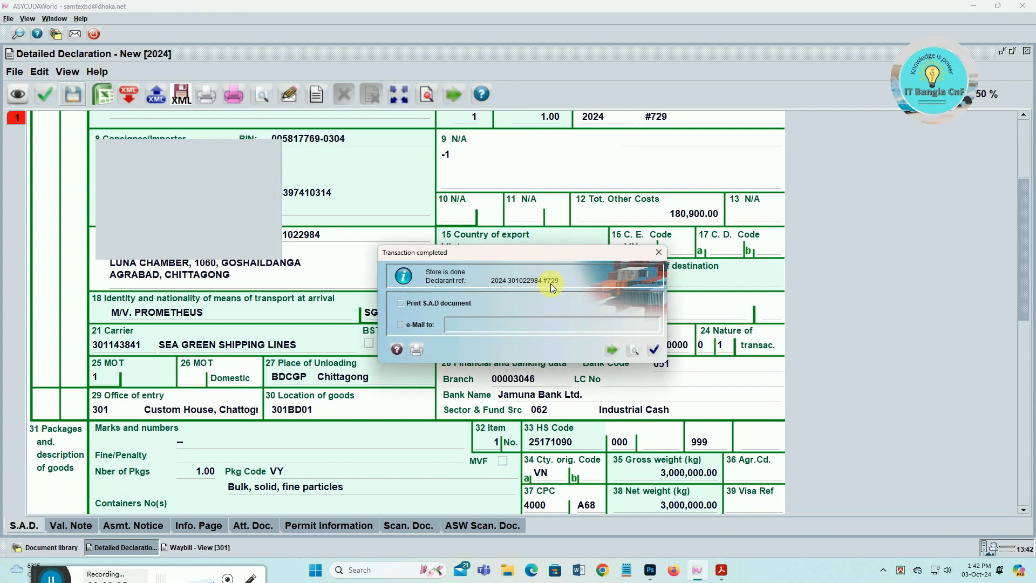
pyautogui.click(653, 351)
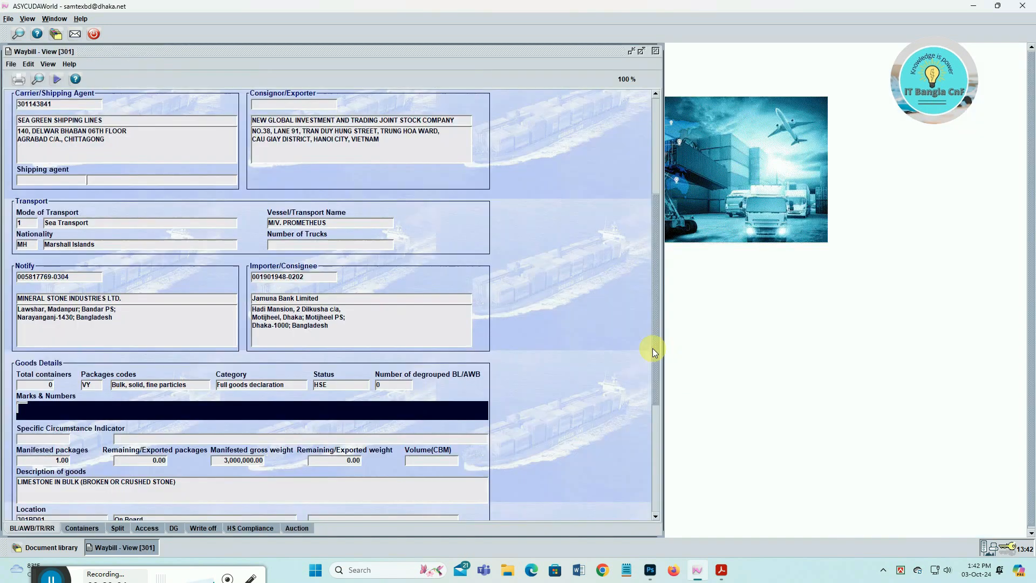
pyautogui.click(657, 52)
pyautogui.rightClick(138, 177)
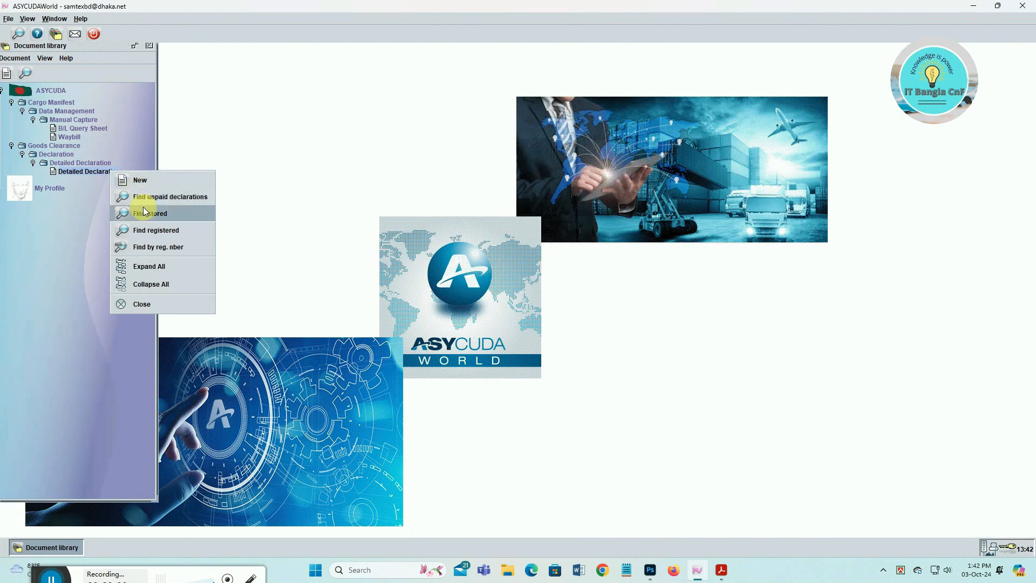
# - Search stored declarations for Dec. reference 729 and retrieve the result
pyautogui.click(139, 199)
pyautogui.press('BackSpace')
pyautogui.press('BackSpace')
pyautogui.press('BackSpace')
pyautogui.write('729')
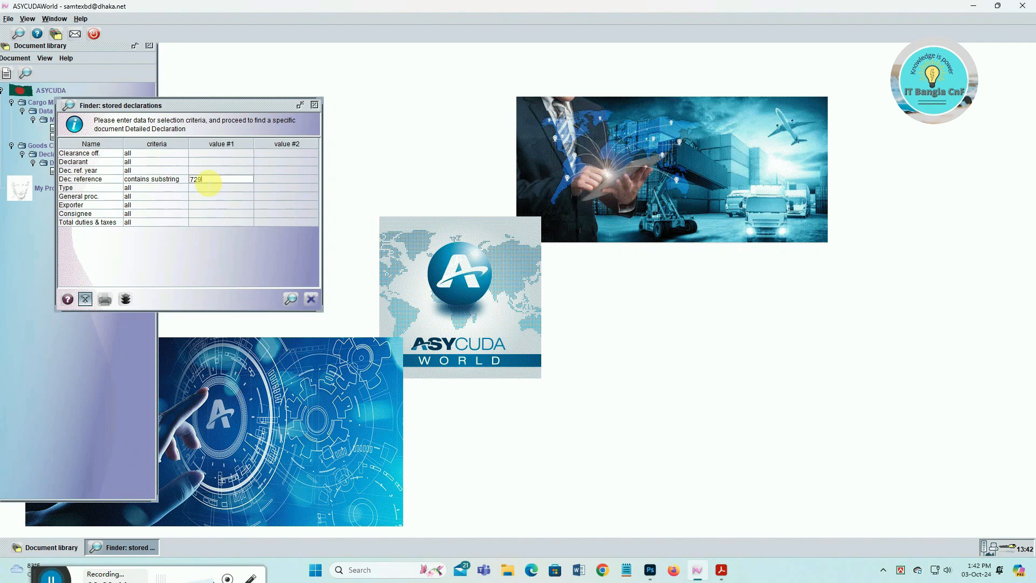
pyautogui.click(290, 299)
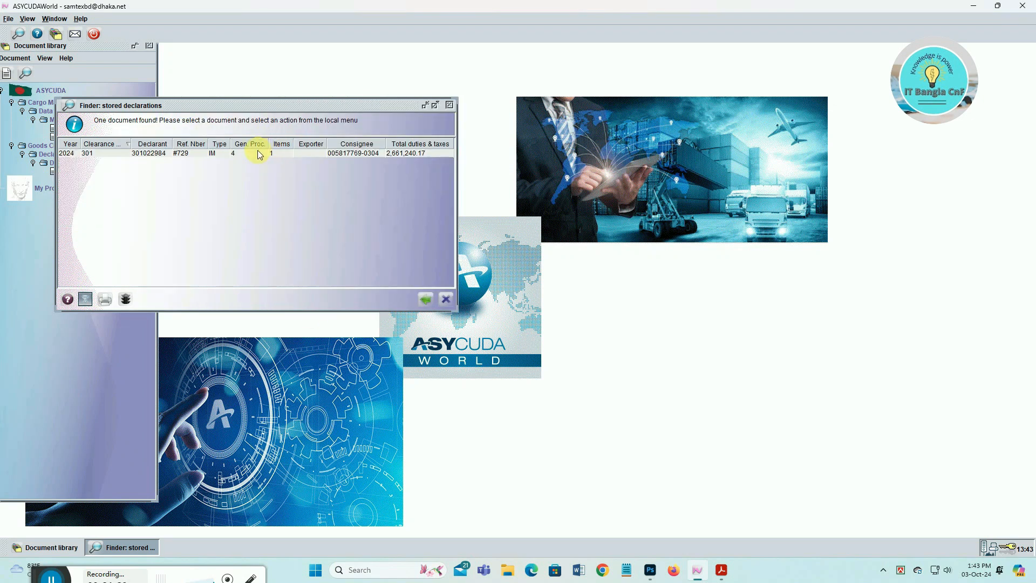
pyautogui.rightClick(254, 154)
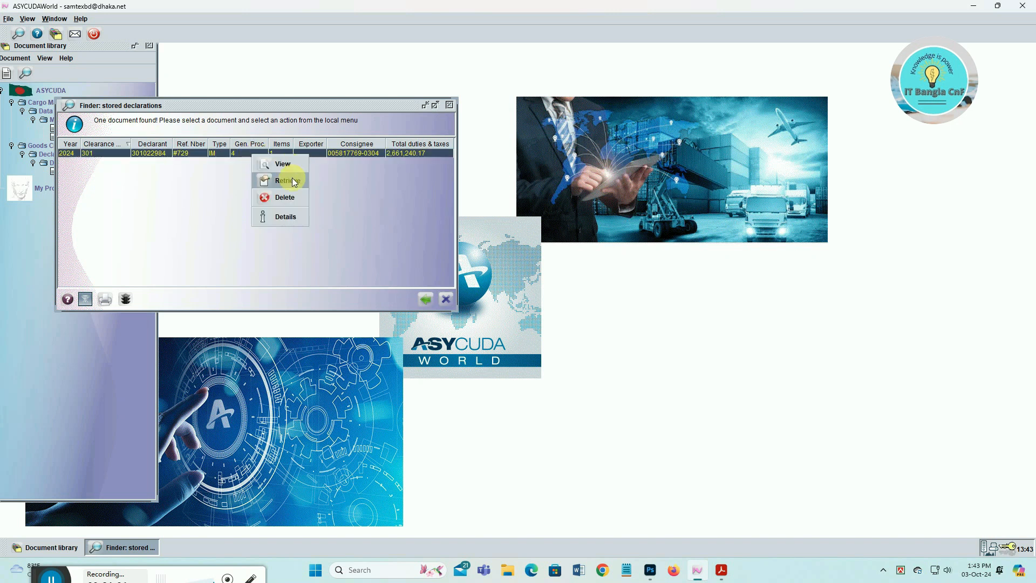
pyautogui.click(289, 182)
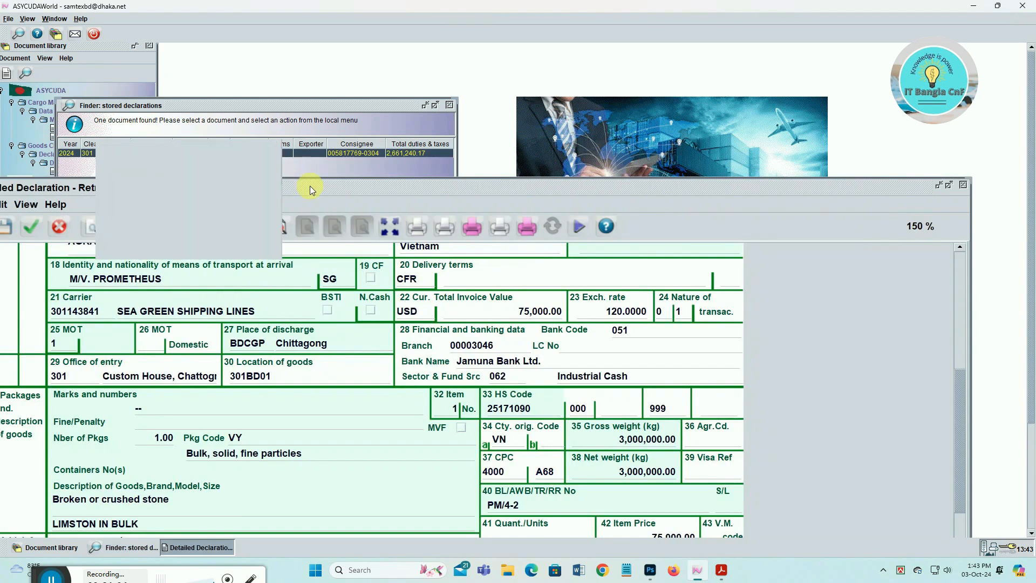
# - Maximize the Detailed Declaration and review taxes of 2,653,280.10 and total 2,661,240.17 BDT
pyautogui.click(949, 185)
pyautogui.scroll(-5, 775, 251)
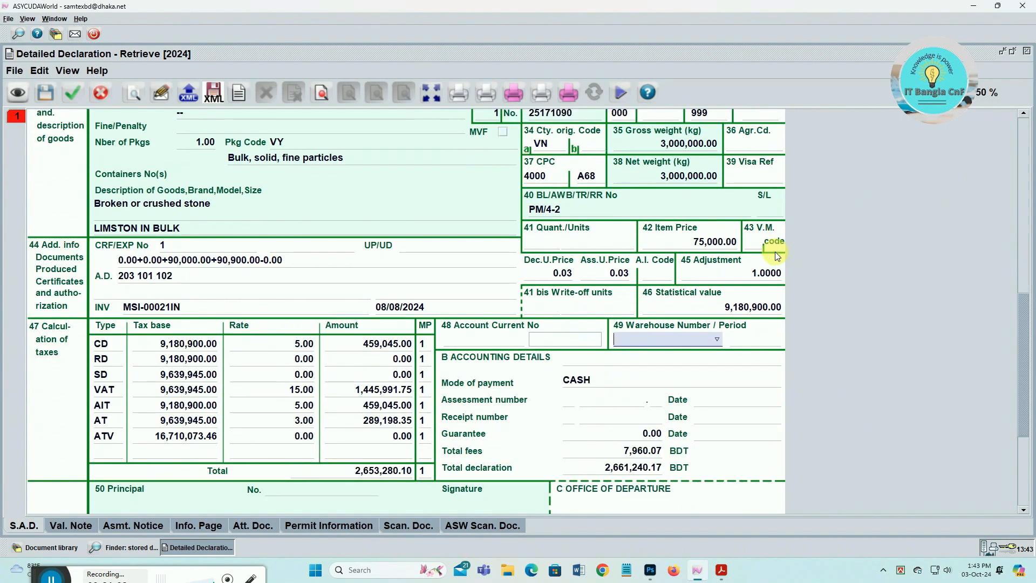
pyautogui.scroll(4, 775, 252)
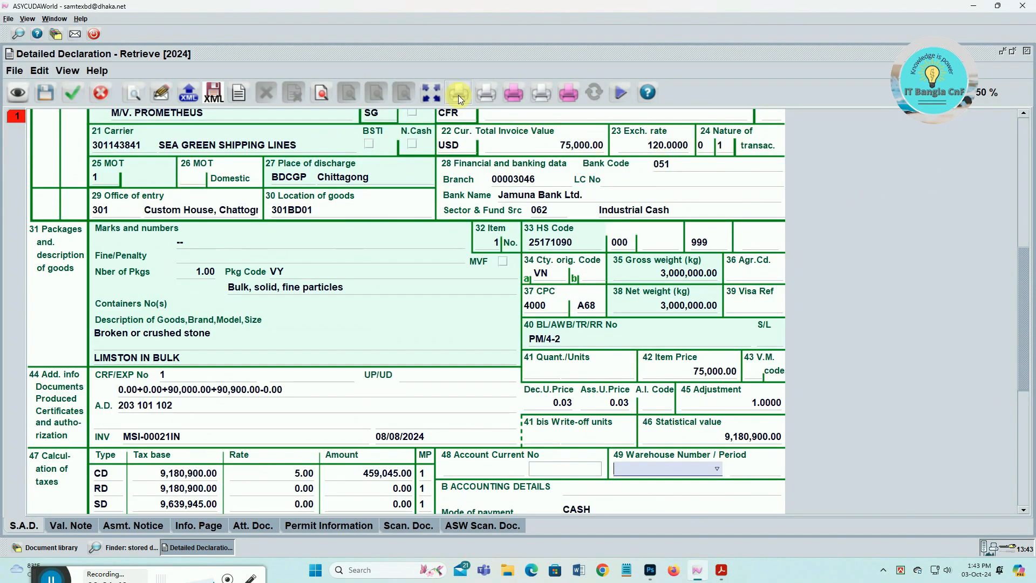
pyautogui.scroll(-1, 468, 121)
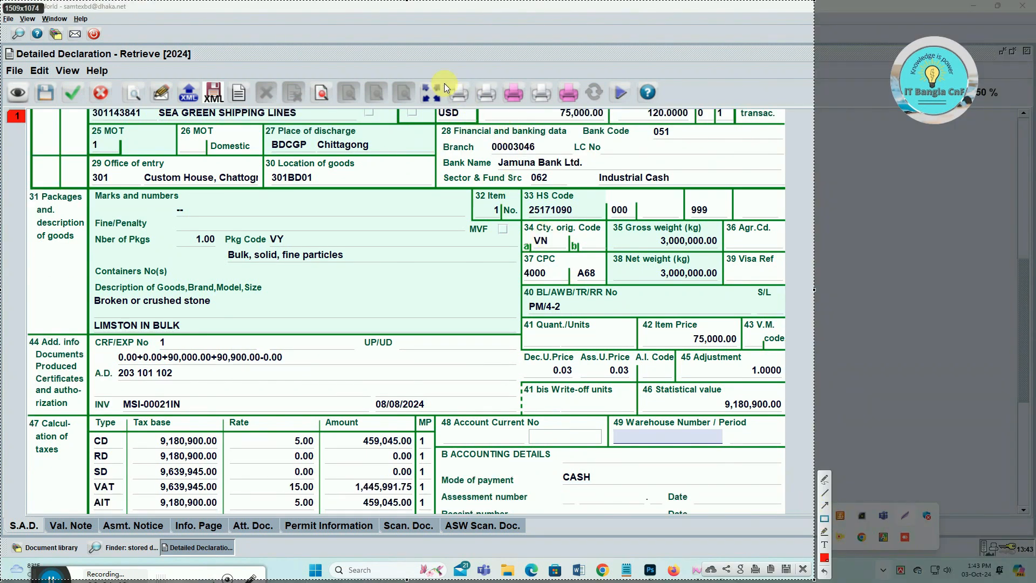
pyautogui.moveTo(442, 77); pyautogui.dragTo(460, 101)
pyautogui.moveTo(557, 78); pyautogui.dragTo(585, 114)
pyautogui.moveTo(471, 74); pyautogui.dragTo(500, 112)
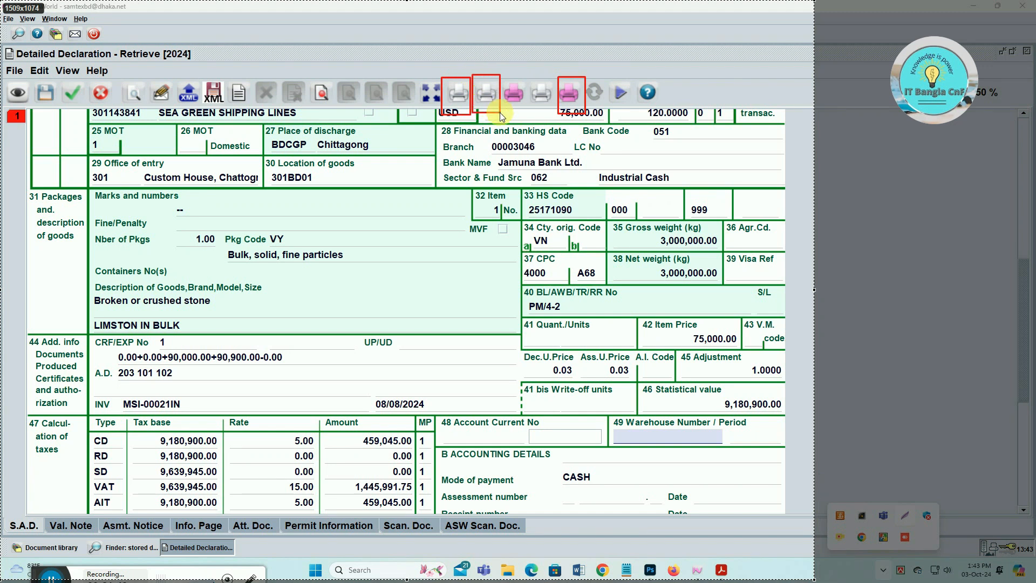
# - Print the Bill of Entry for #729 on blank paper from Acrobat, then close all tabs
pyautogui.click(802, 567)
pyautogui.click(451, 93)
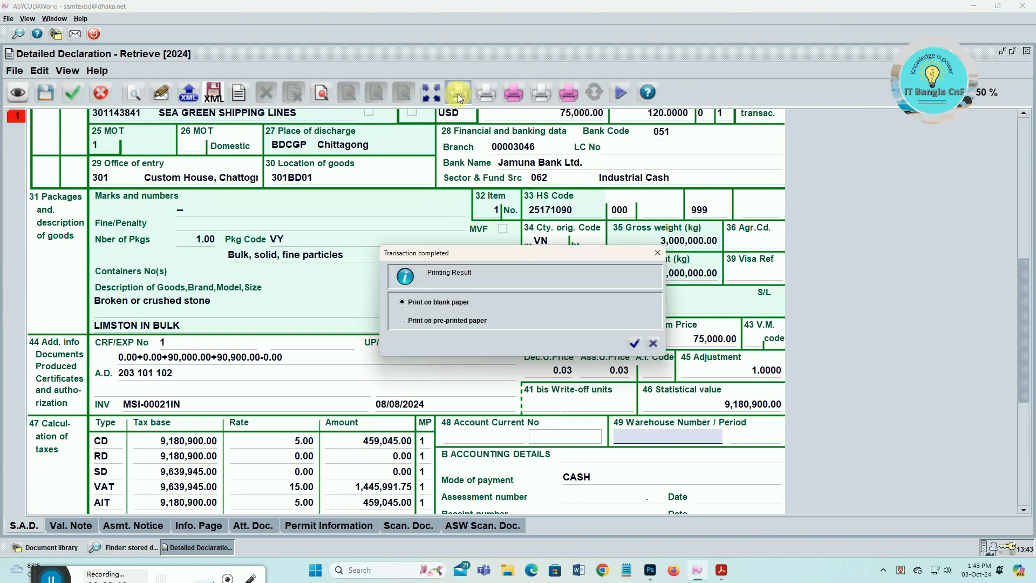
pyautogui.click(632, 345)
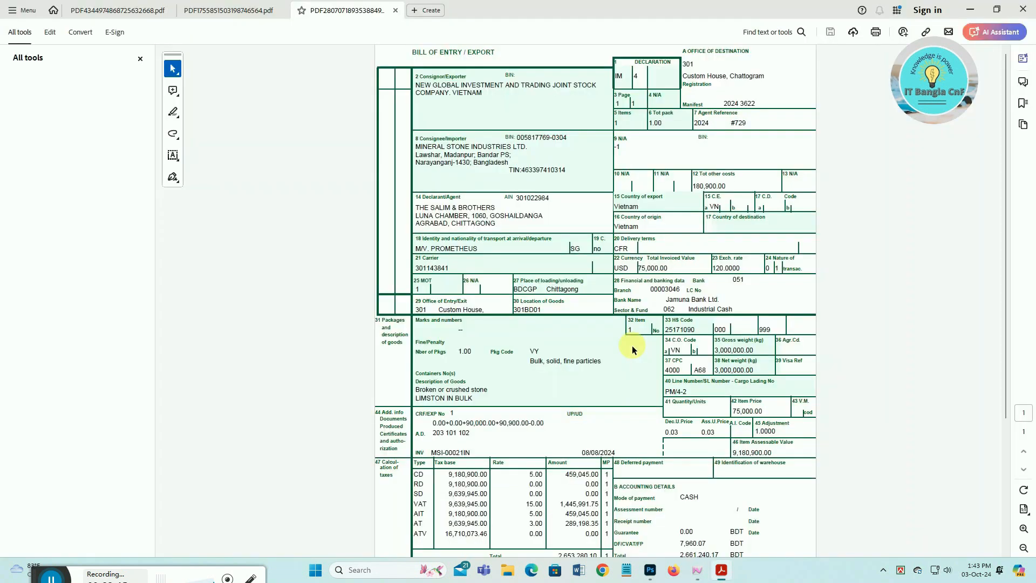
pyautogui.click(875, 34)
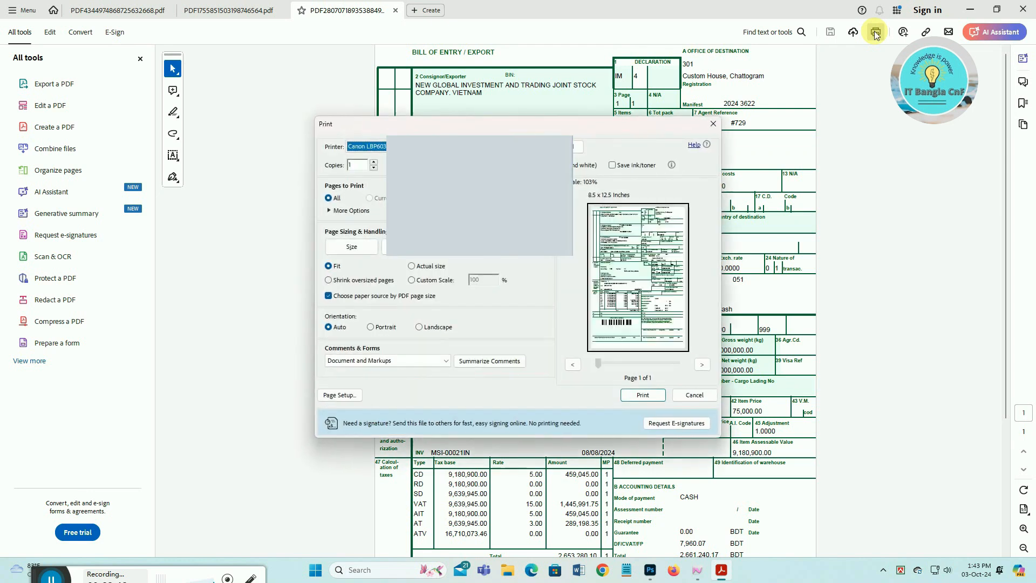
pyautogui.click(643, 395)
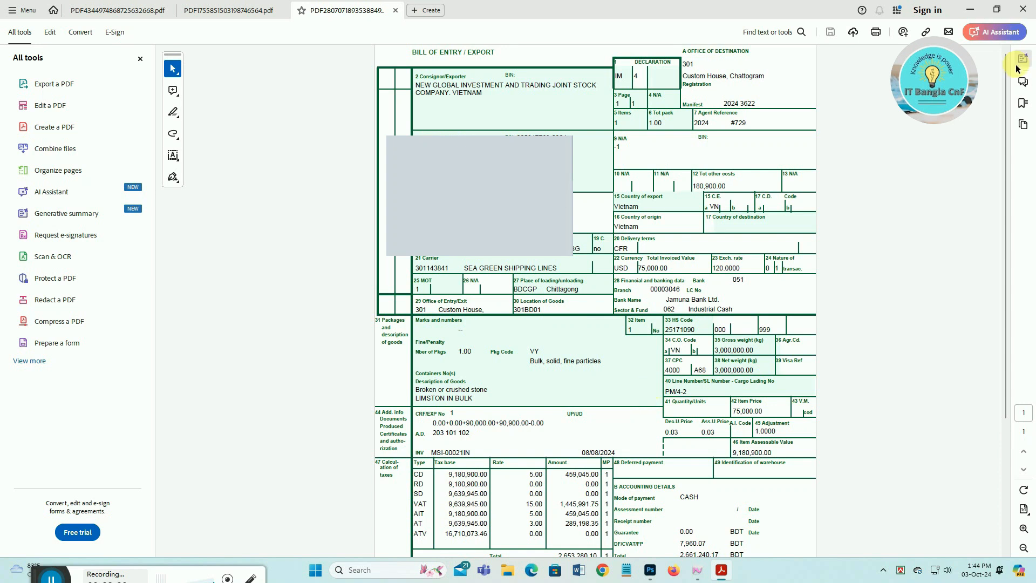
pyautogui.click(1022, 9)
pyautogui.click(460, 305)
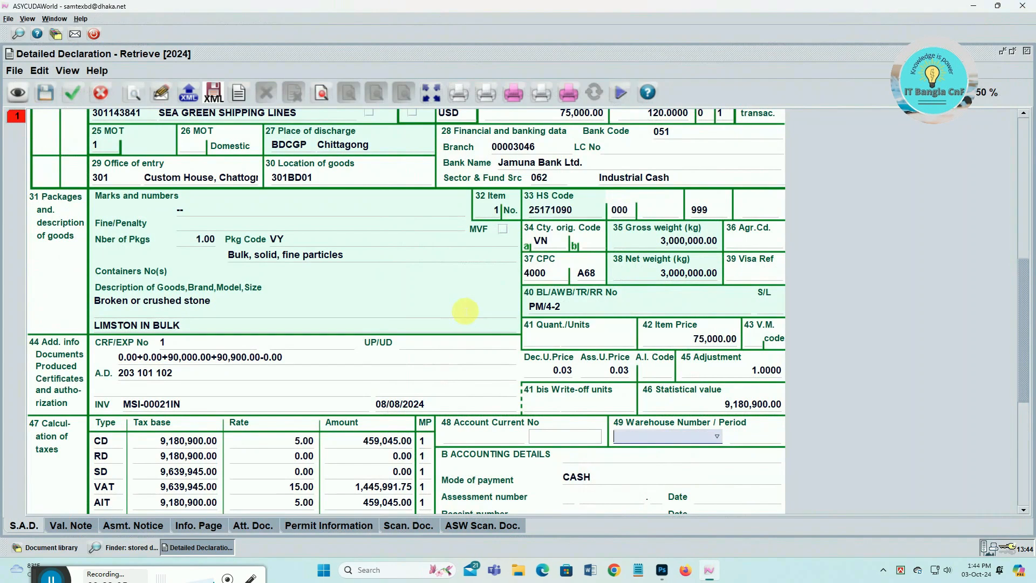
# - Review the AT line at 3.00% and clear the 999 sub-code beside the HS code in box 33
pyautogui.moveTo(1, 2); pyautogui.dragTo(810, 574)
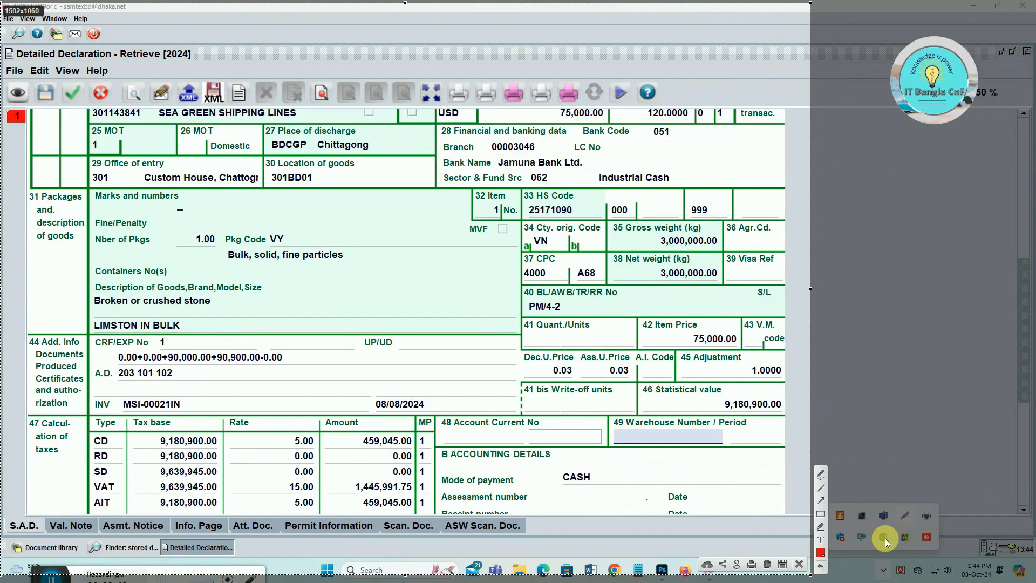
pyautogui.click(821, 513)
pyautogui.moveTo(56, 74)
pyautogui.mouseDown()
pyautogui.moveTo(70, 108)
pyautogui.moveTo(88, 117)
pyautogui.mouseUp()
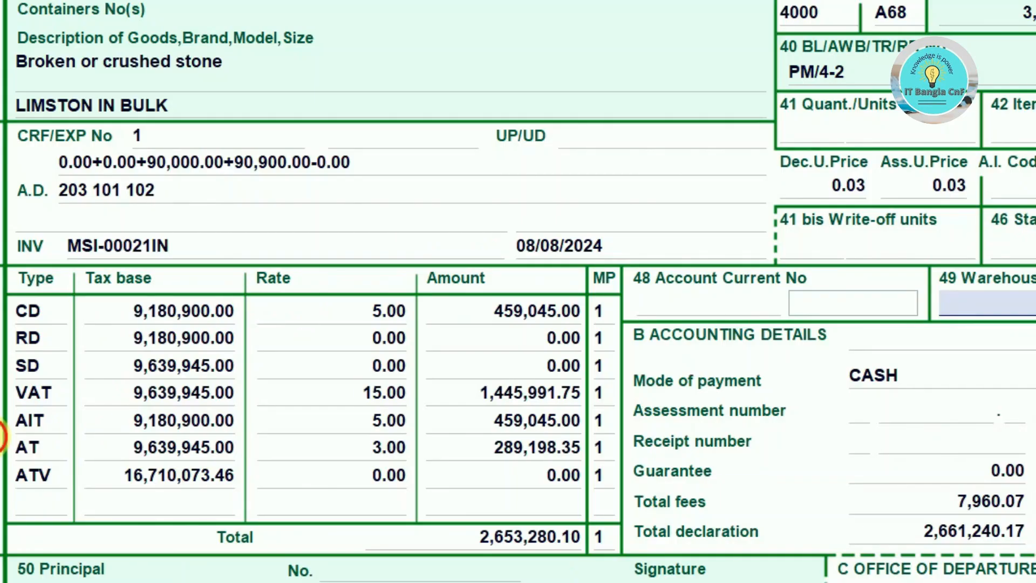
pyautogui.moveTo(2, 436); pyautogui.dragTo(598, 461)
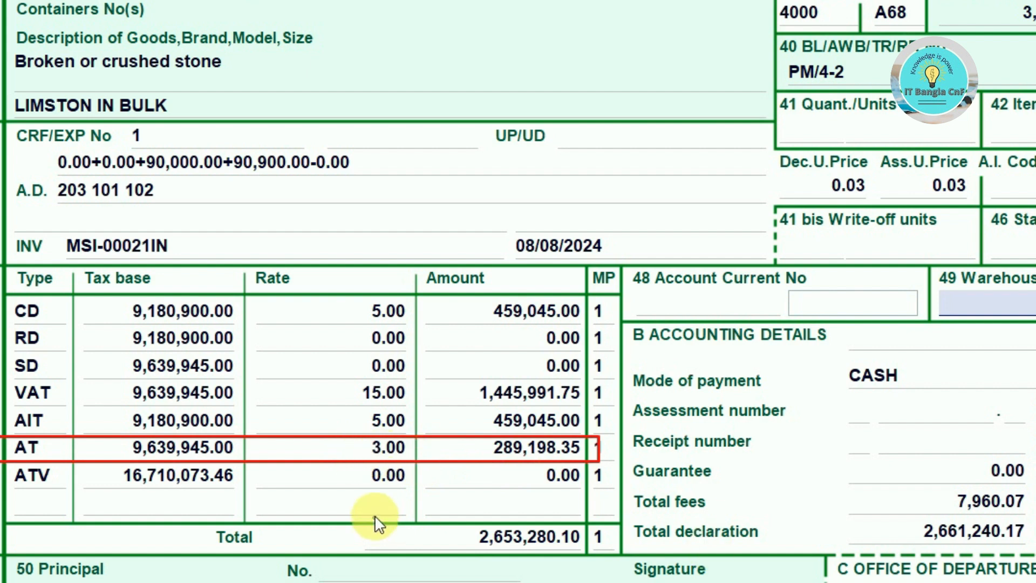
pyautogui.moveTo(430, 471)
pyautogui.mouseDown()
pyautogui.moveTo(430, 455)
pyautogui.moveTo(370, 398)
pyautogui.moveTo(346, 478)
pyautogui.moveTo(394, 456)
pyautogui.moveTo(360, 441)
pyautogui.moveTo(416, 451)
pyautogui.mouseUp()
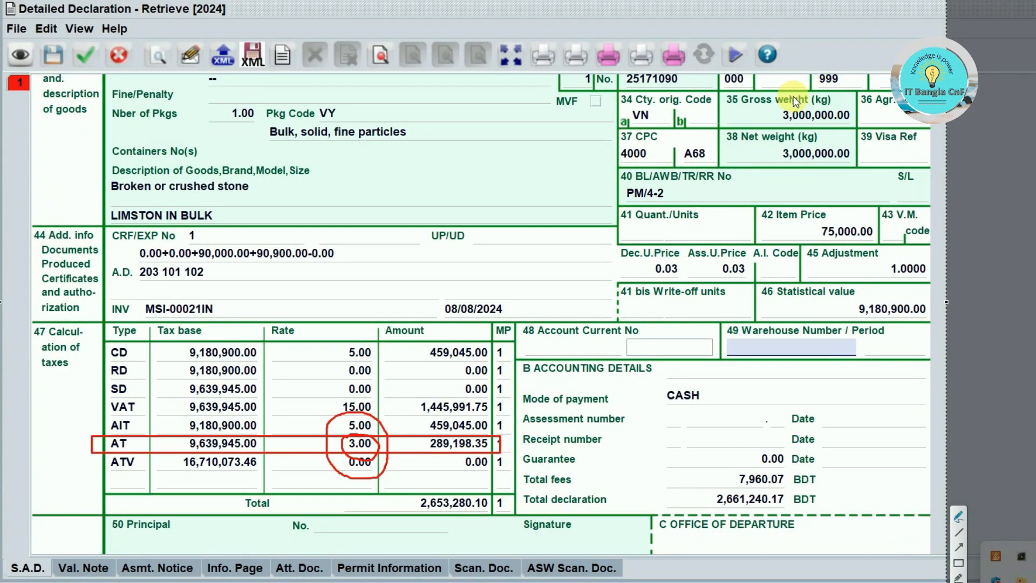
pyautogui.moveTo(805, 93); pyautogui.dragTo(820, 91)
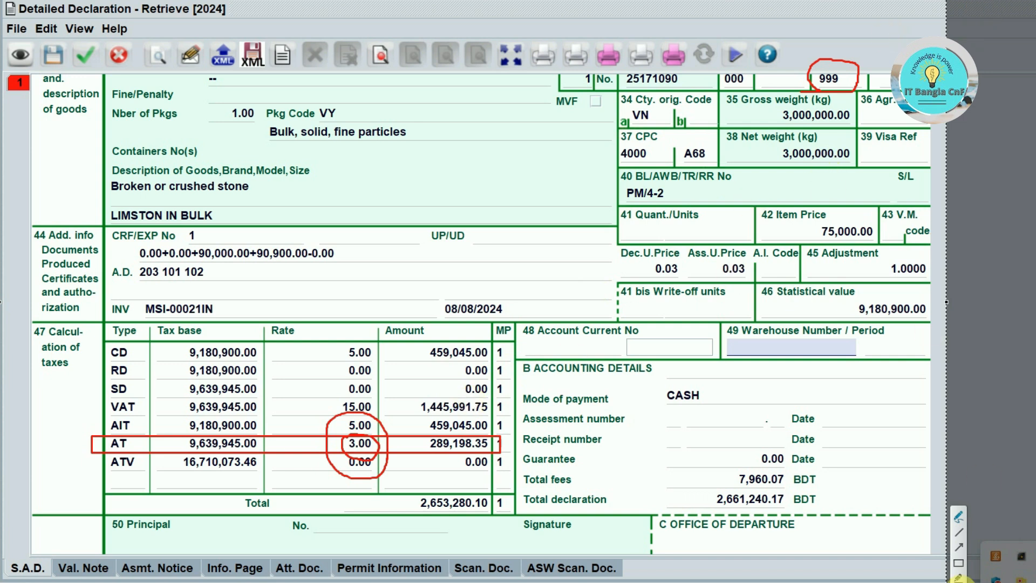
pyautogui.click(959, 548)
pyautogui.moveTo(378, 441)
pyautogui.mouseDown()
pyautogui.moveTo(448, 396)
pyautogui.moveTo(826, 88)
pyautogui.moveTo(588, 238)
pyautogui.moveTo(364, 441)
pyautogui.mouseUp()
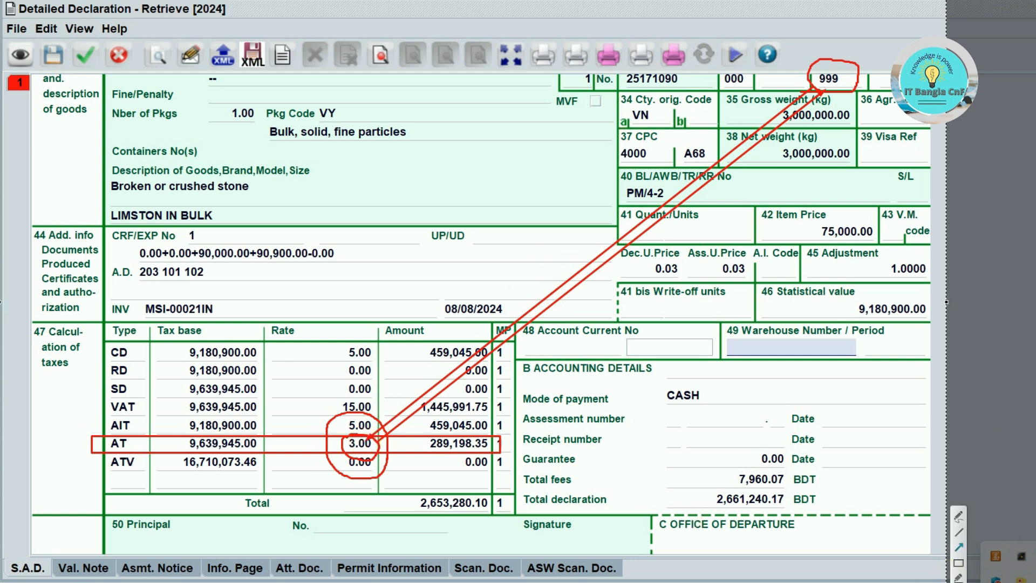
pyautogui.press('Escape')
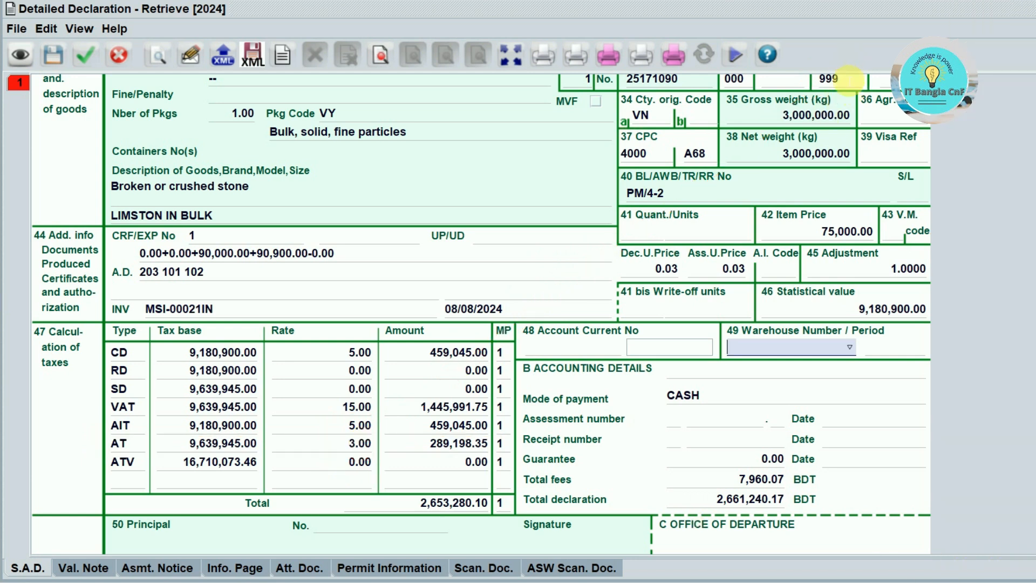
pyautogui.click(849, 80)
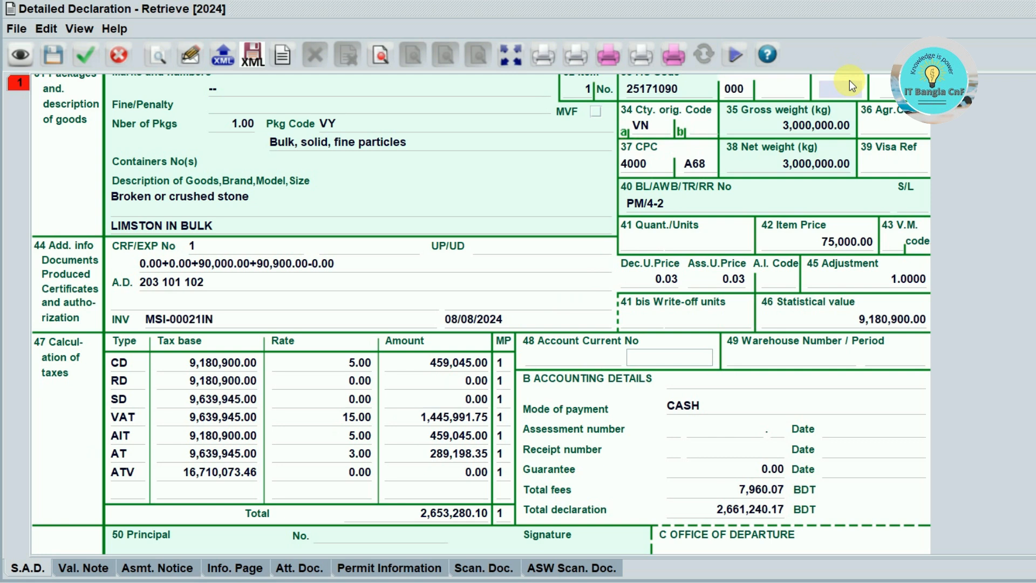
# - Recalculate via Store and confirm AT at 5.00% (481,997.25), total 2,854,039.07 BDT
pyautogui.click(46, 58)
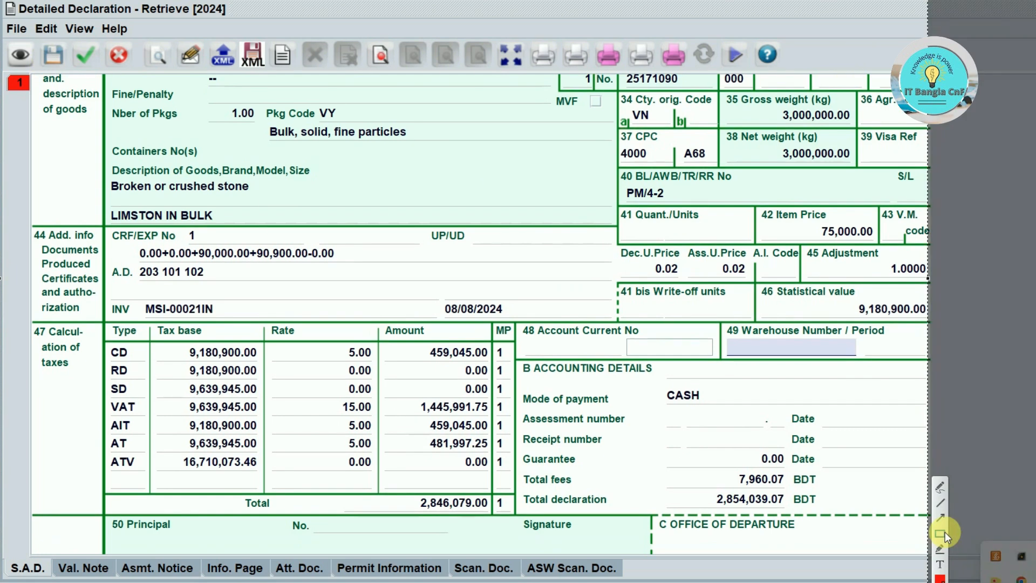
pyautogui.click(941, 534)
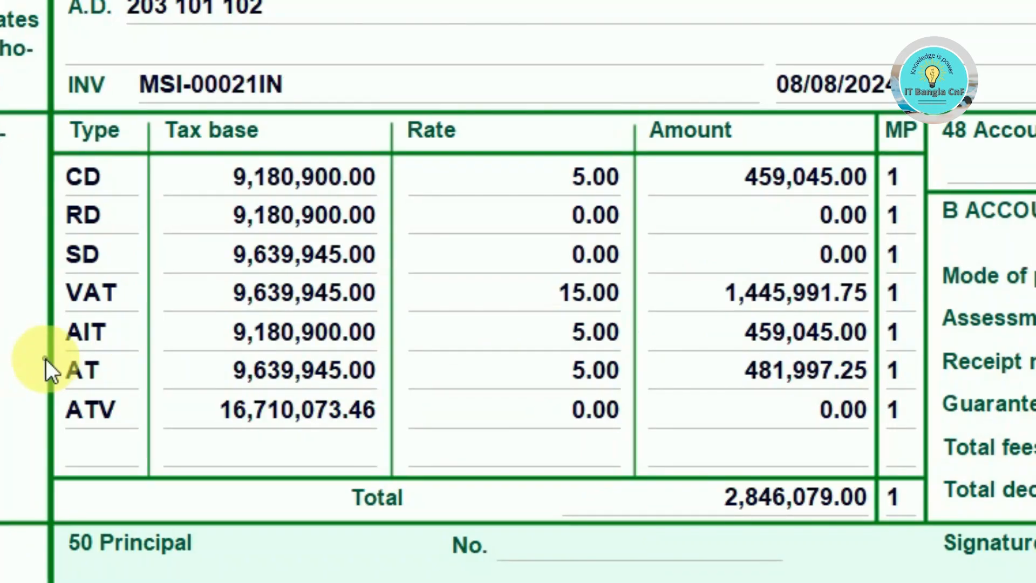
pyautogui.moveTo(101, 438); pyautogui.dragTo(444, 460)
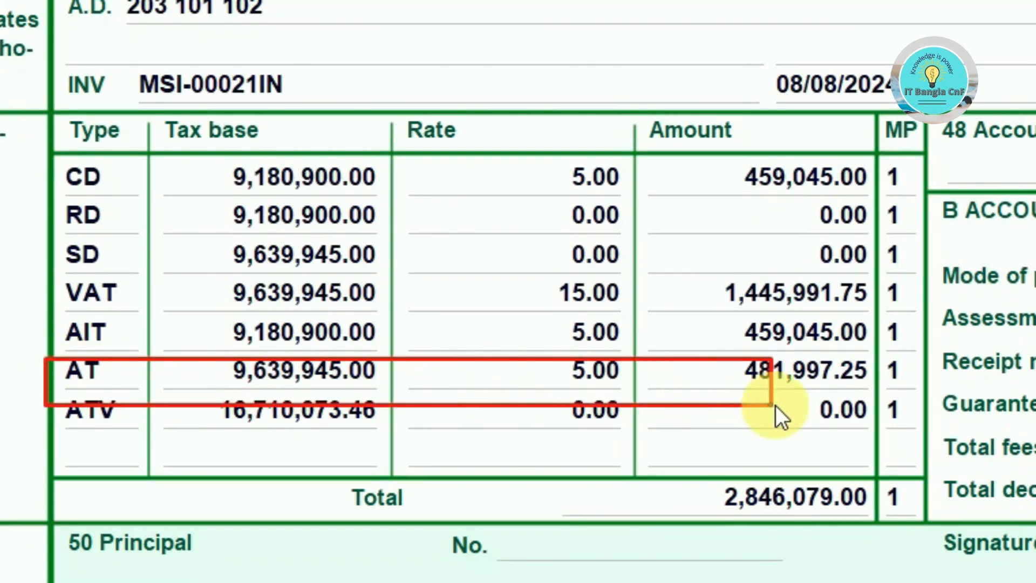
pyautogui.moveTo(775, 405); pyautogui.dragTo(933, 405)
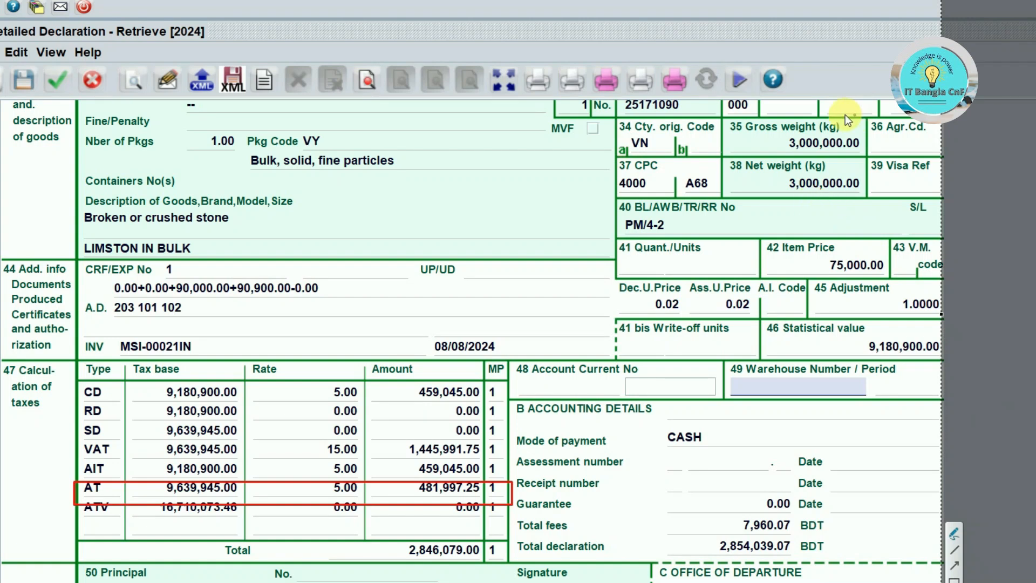
pyautogui.moveTo(838, 94); pyautogui.dragTo(874, 136)
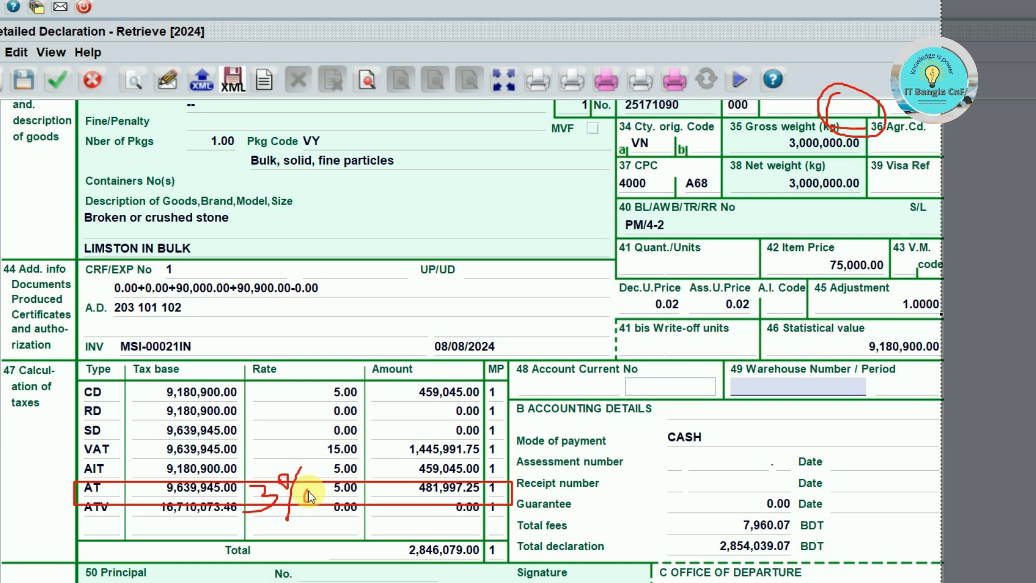
pyautogui.moveTo(307, 489)
pyautogui.mouseDown()
pyautogui.moveTo(305, 501)
pyautogui.moveTo(308, 490)
pyautogui.mouseUp()
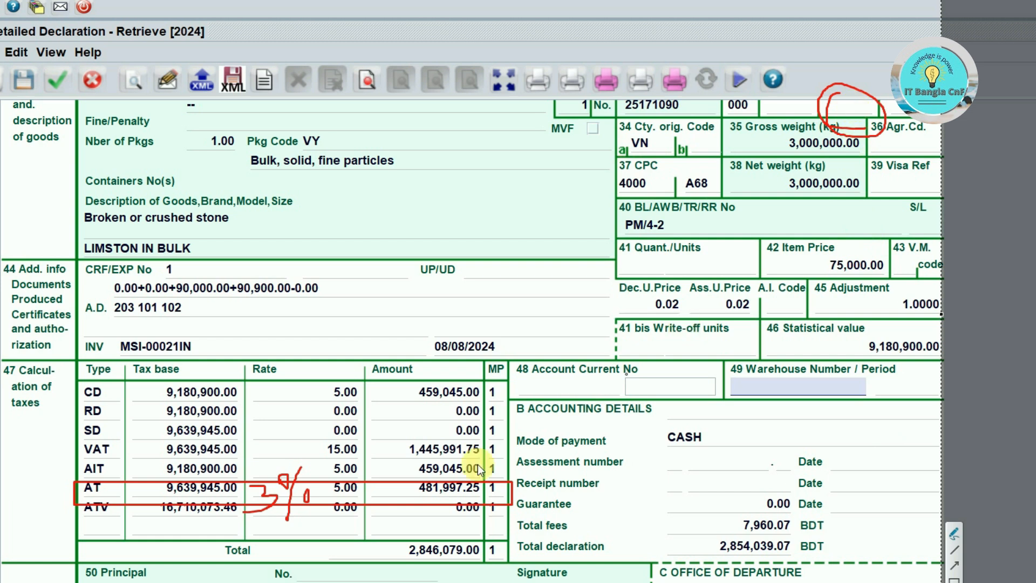
pyautogui.moveTo(282, 510); pyautogui.dragTo(286, 520)
pyautogui.press('Escape')
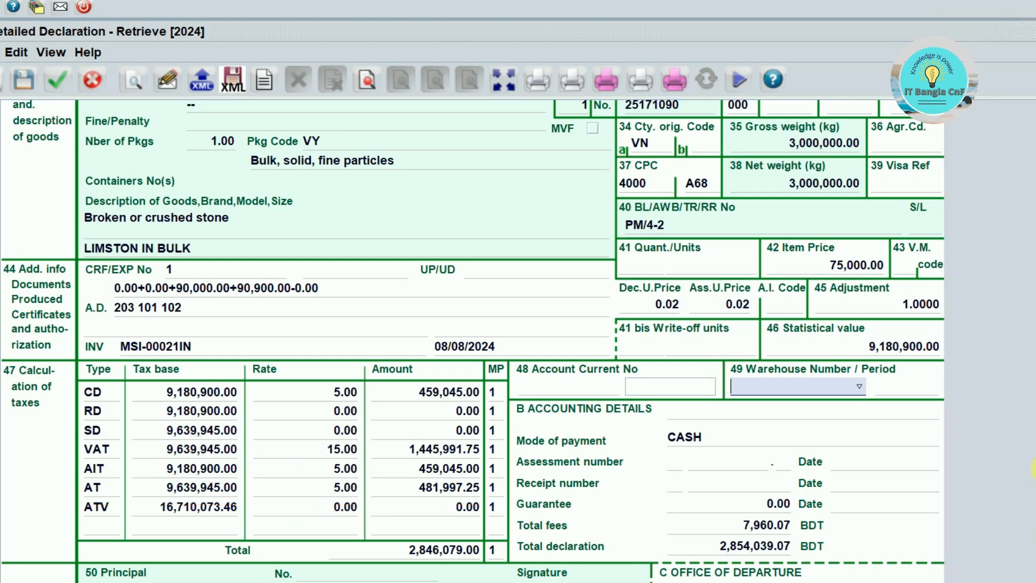
pyautogui.scroll(-5, 472, 340)
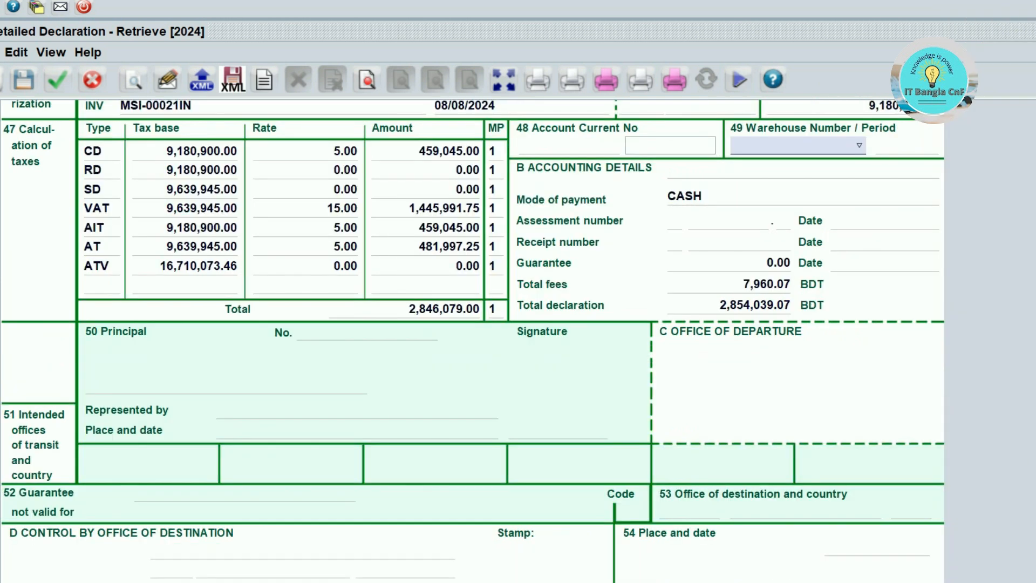